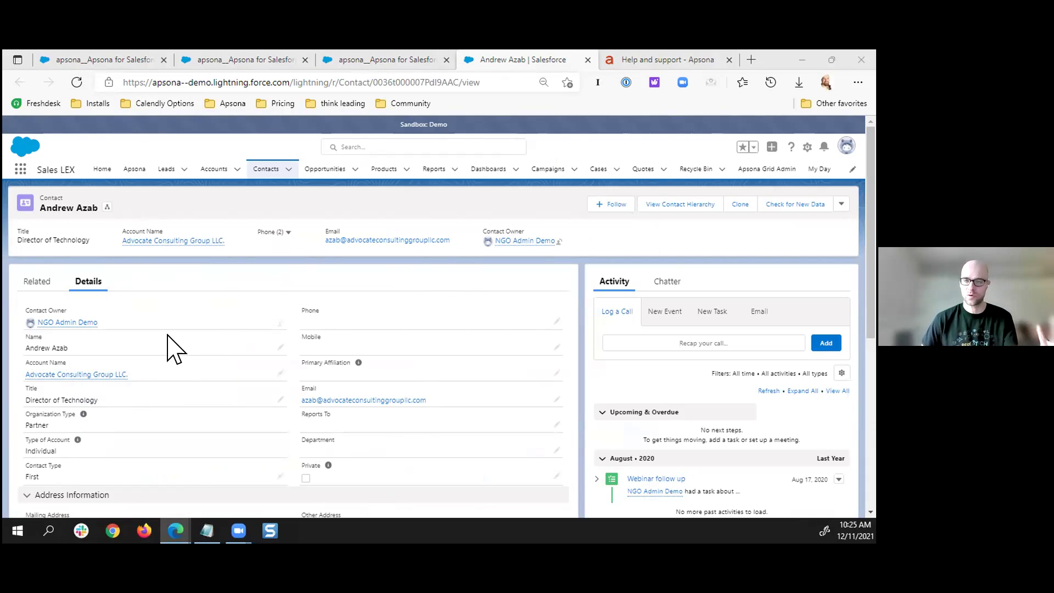
# - Examine the open contact record's details, mailing address and related relationships and opportunities
pyautogui.scroll(-3, 111, 307)
pyautogui.scroll(-2, 109, 298)
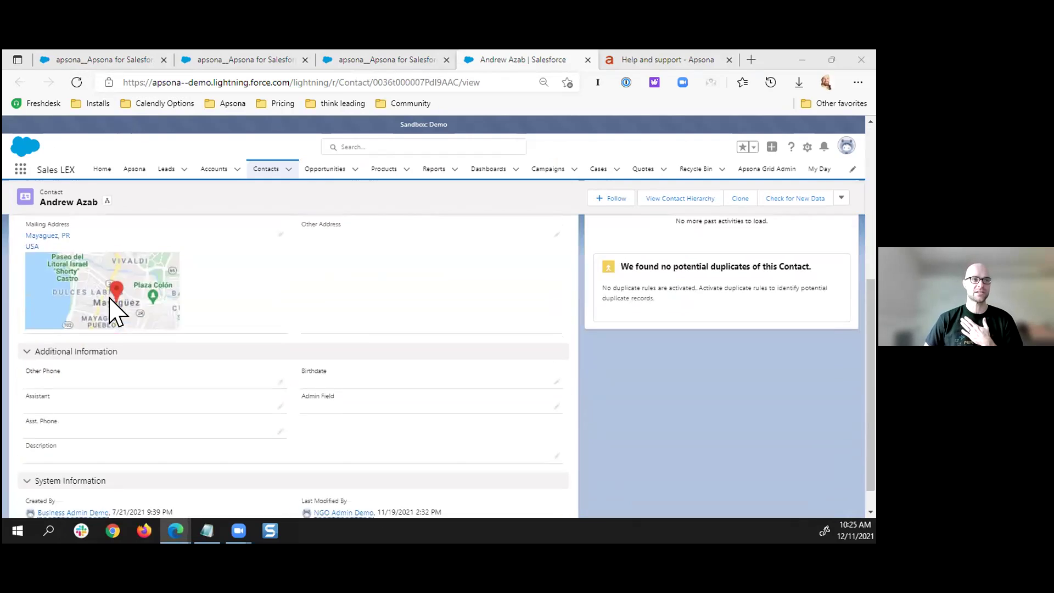
pyautogui.scroll(1, 74, 291)
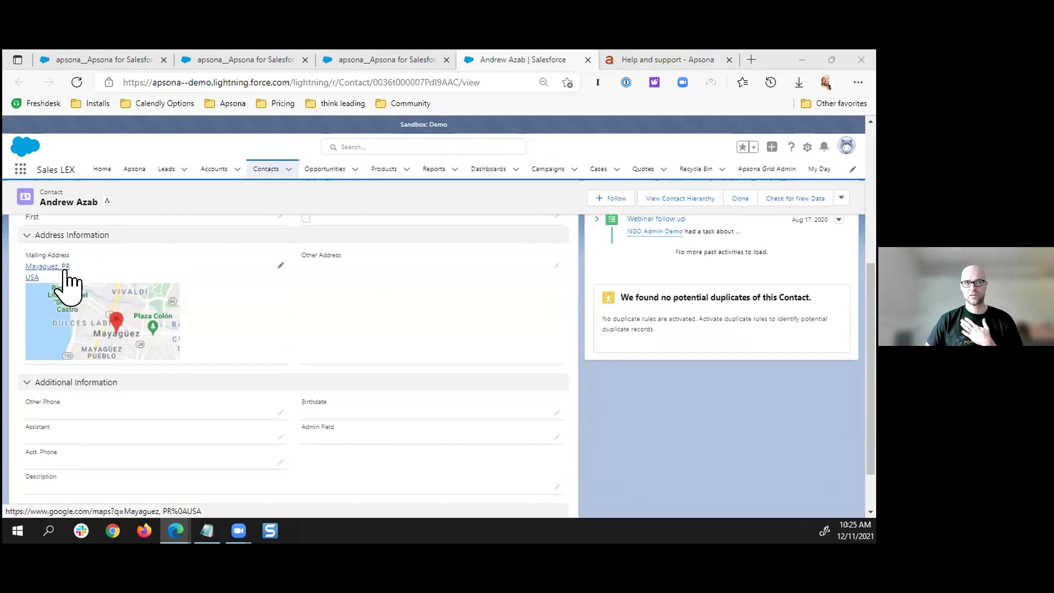
pyautogui.scroll(-1, 182, 417)
pyautogui.scroll(6, 232, 425)
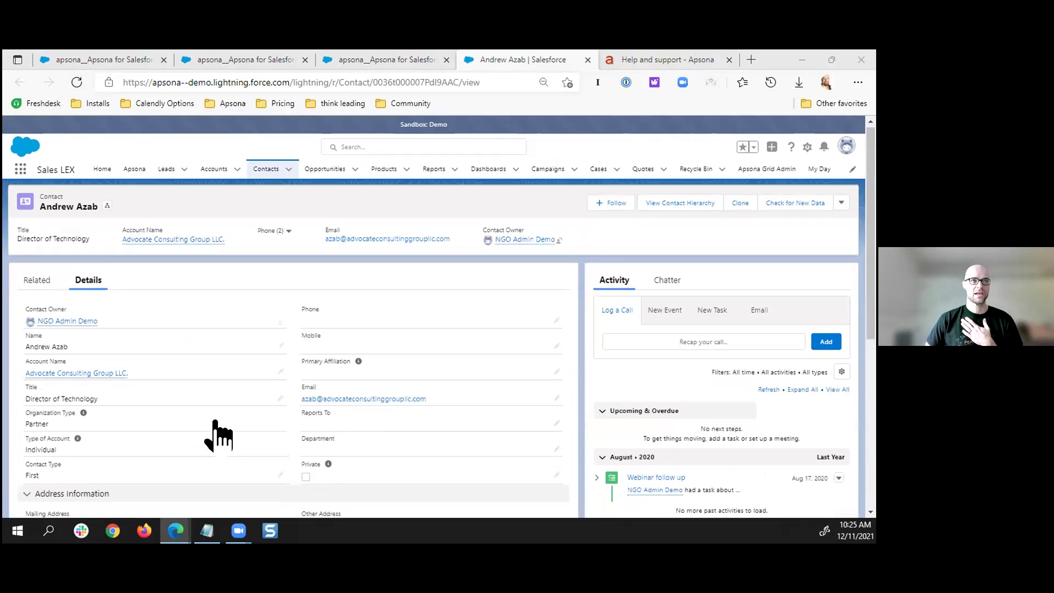
pyautogui.click(36, 283)
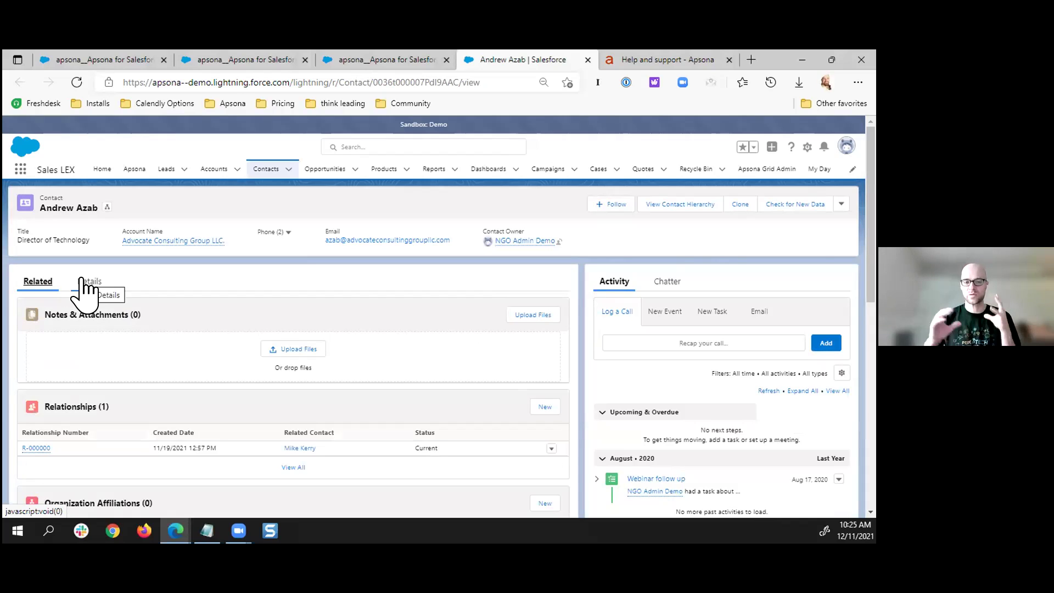
pyautogui.scroll(-1, 706, 419)
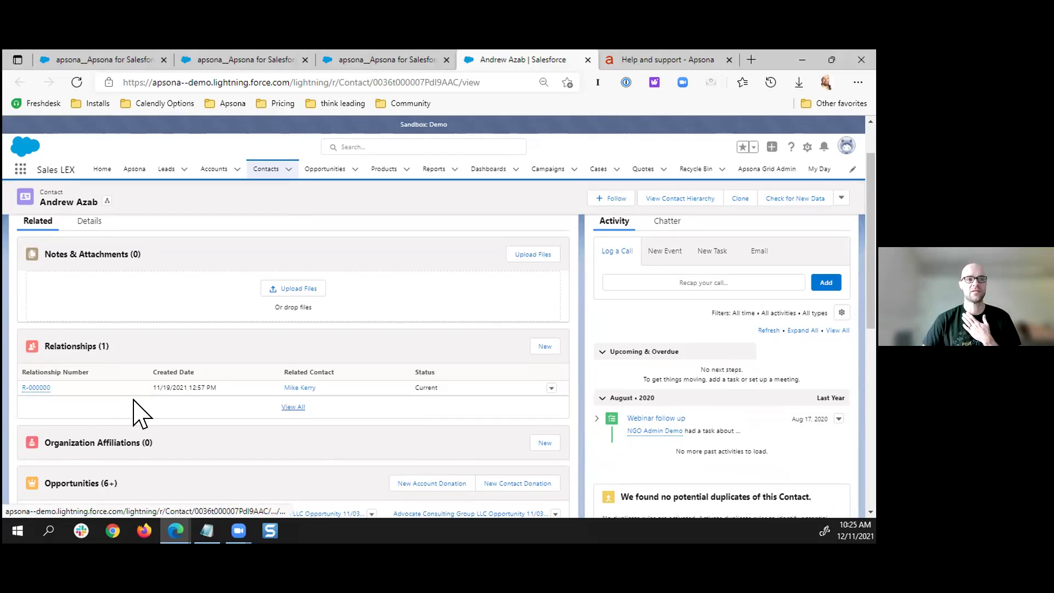
pyautogui.scroll(-3, 141, 413)
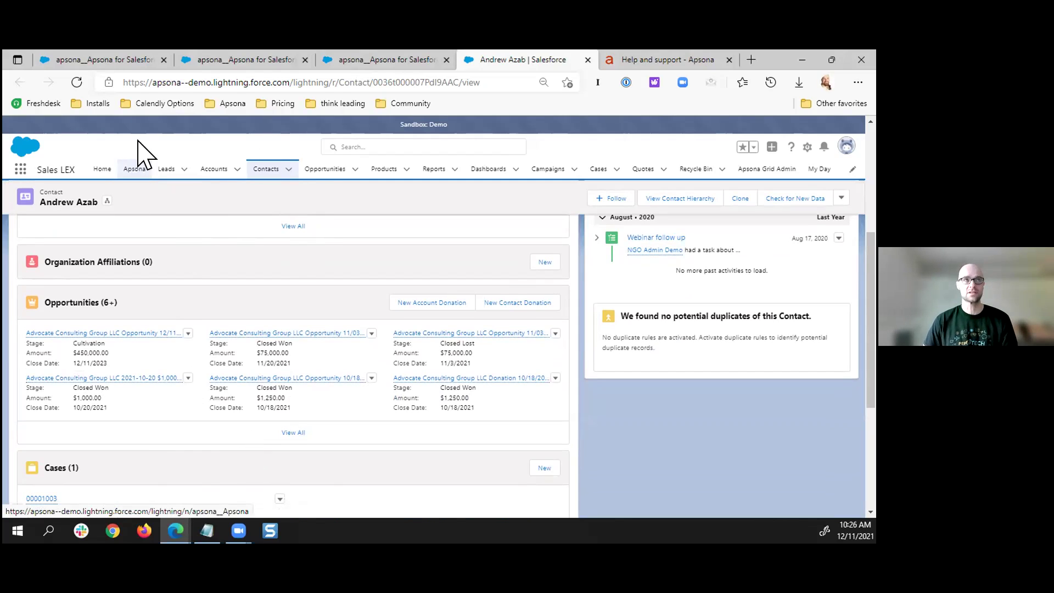
# - Look through the discussions and product links on the Apsona group page in the Trailblazer Community
pyautogui.click(99, 60)
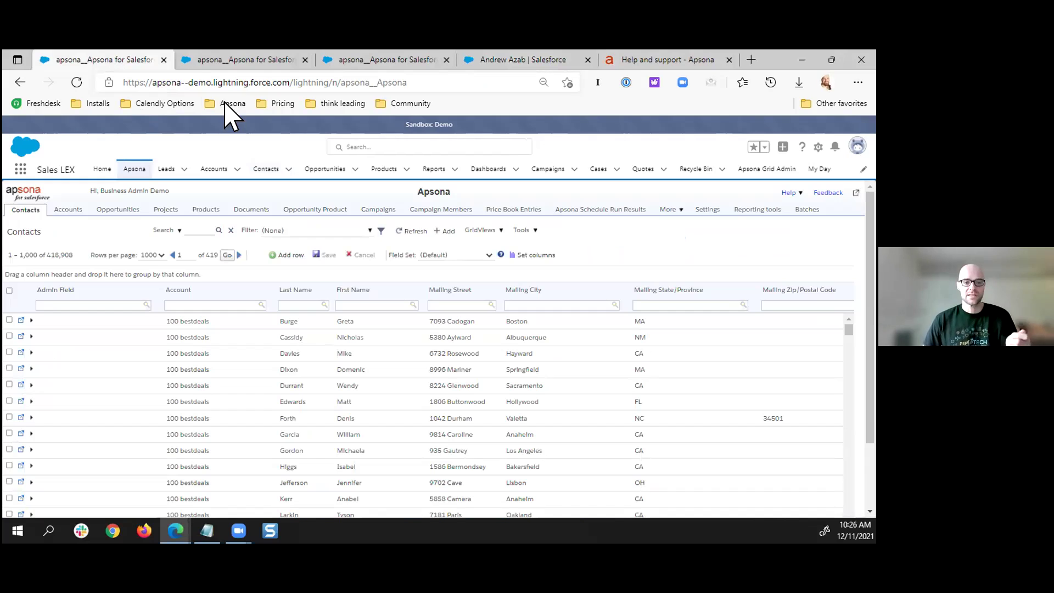
pyautogui.click(437, 58)
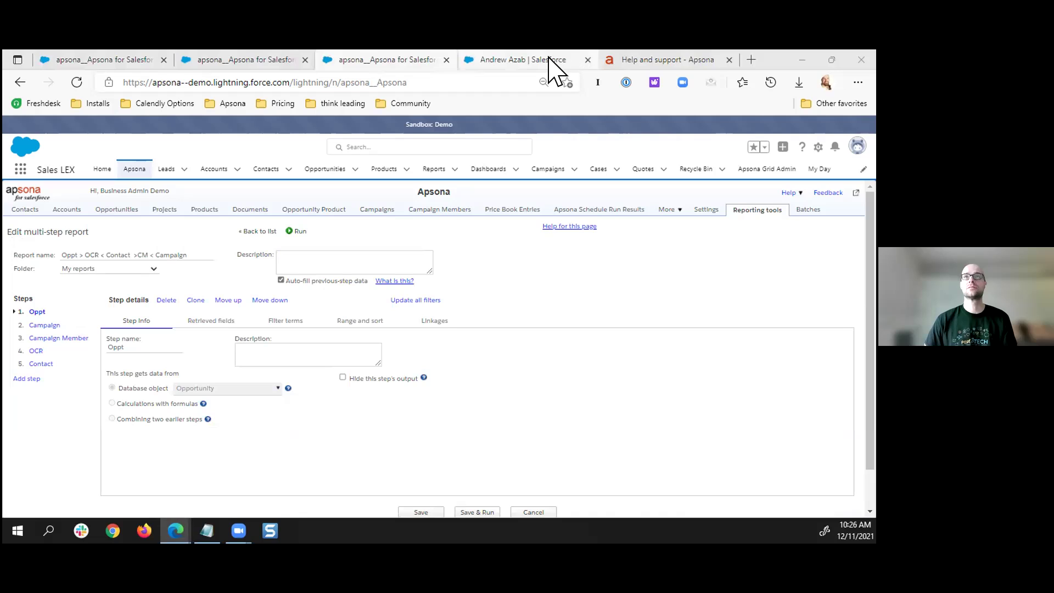
pyautogui.hotkey('alt', 'Tab')
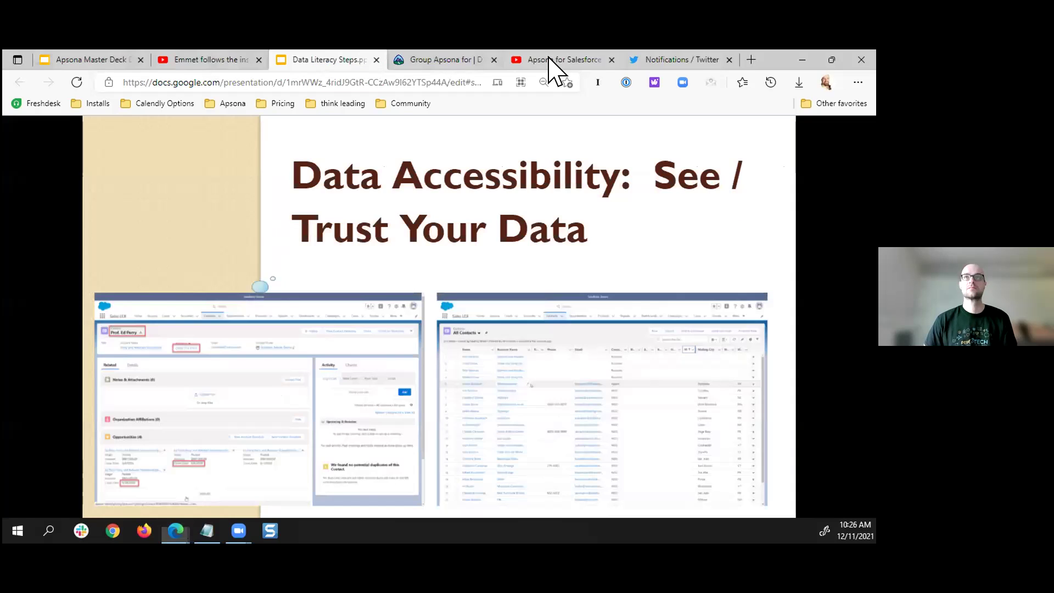
pyautogui.click(470, 59)
pyautogui.scroll(-9, 640, 288)
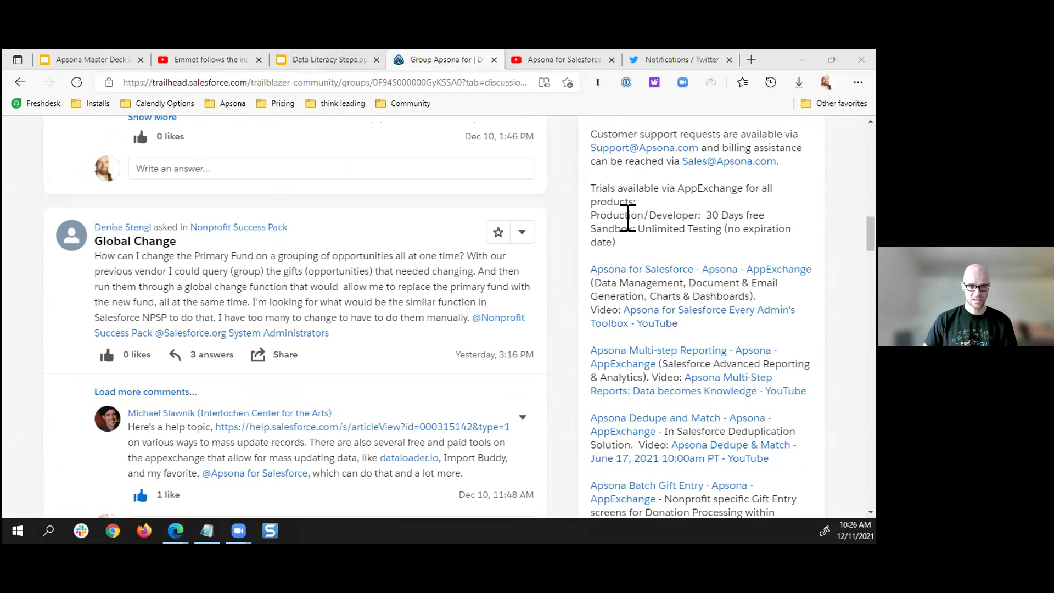
pyautogui.hotkey('alt', 'Tab')
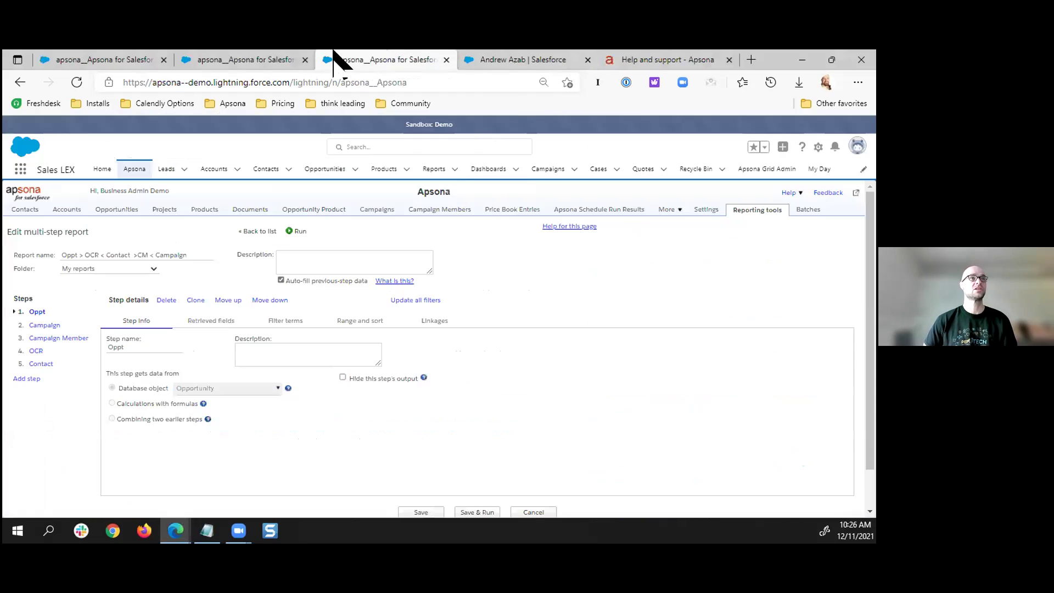
# - Show all contacts in the Apsona contacts grid and check the available rows-per-page options
pyautogui.click(103, 59)
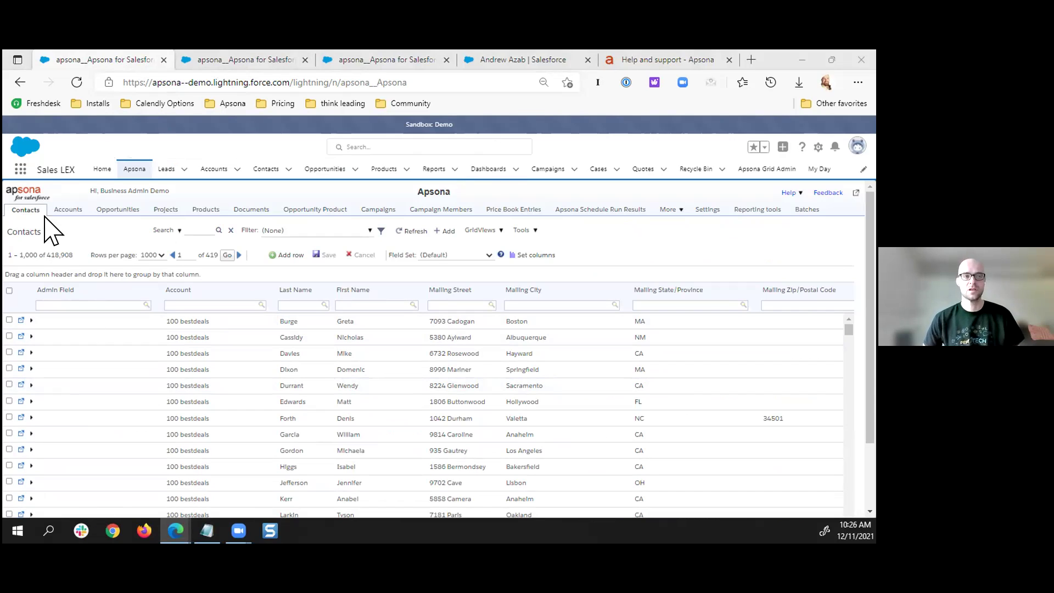
pyautogui.moveTo(45, 213)
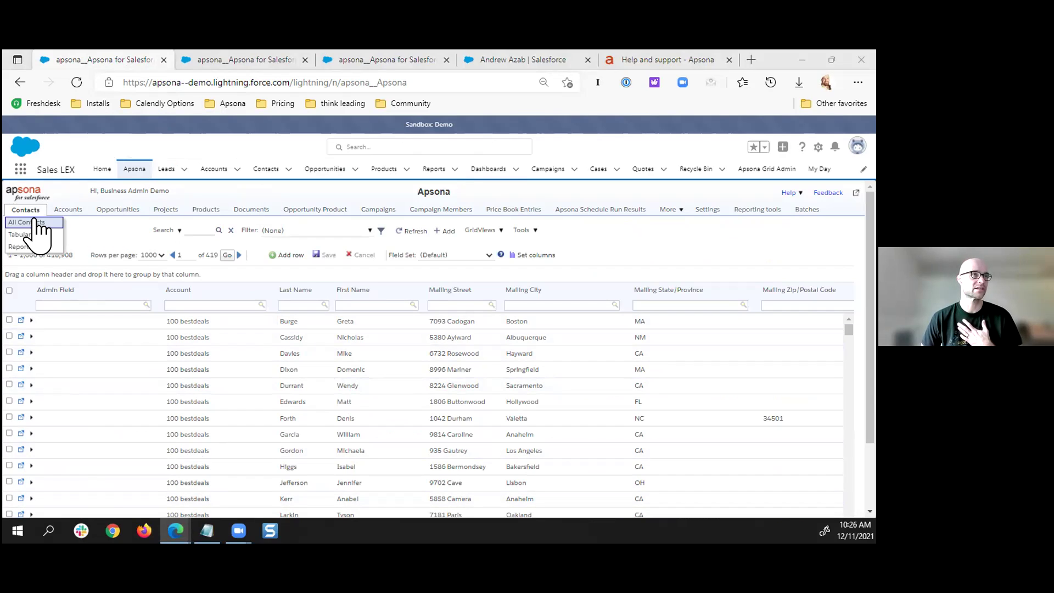
pyautogui.click(38, 235)
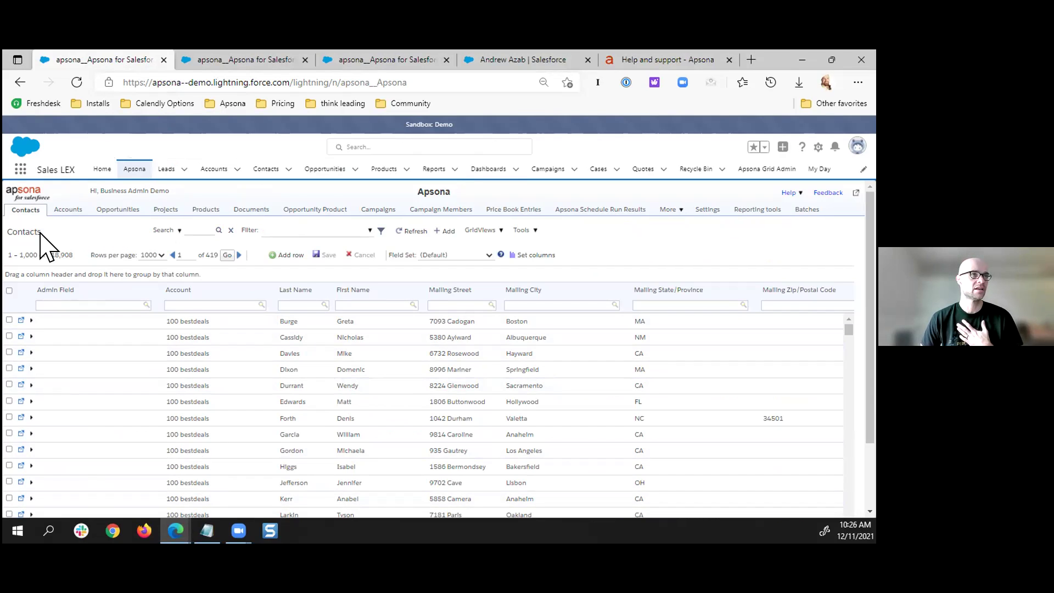
pyautogui.moveTo(46, 254)
pyautogui.mouseDown()
pyautogui.moveTo(72, 255)
pyautogui.moveTo(20, 255)
pyautogui.moveTo(34, 253)
pyautogui.mouseUp()
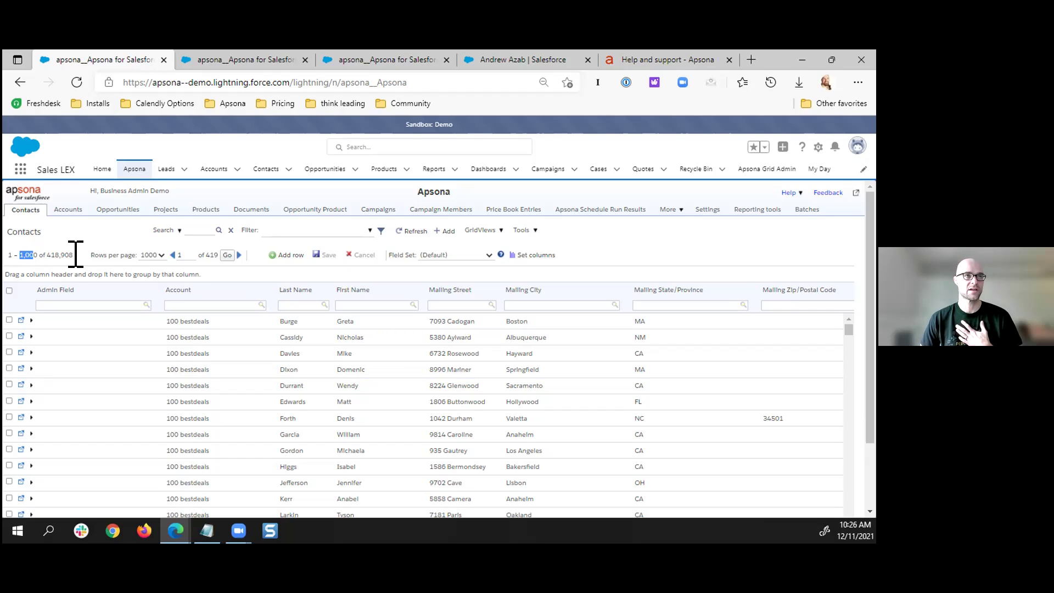
pyautogui.click(152, 256)
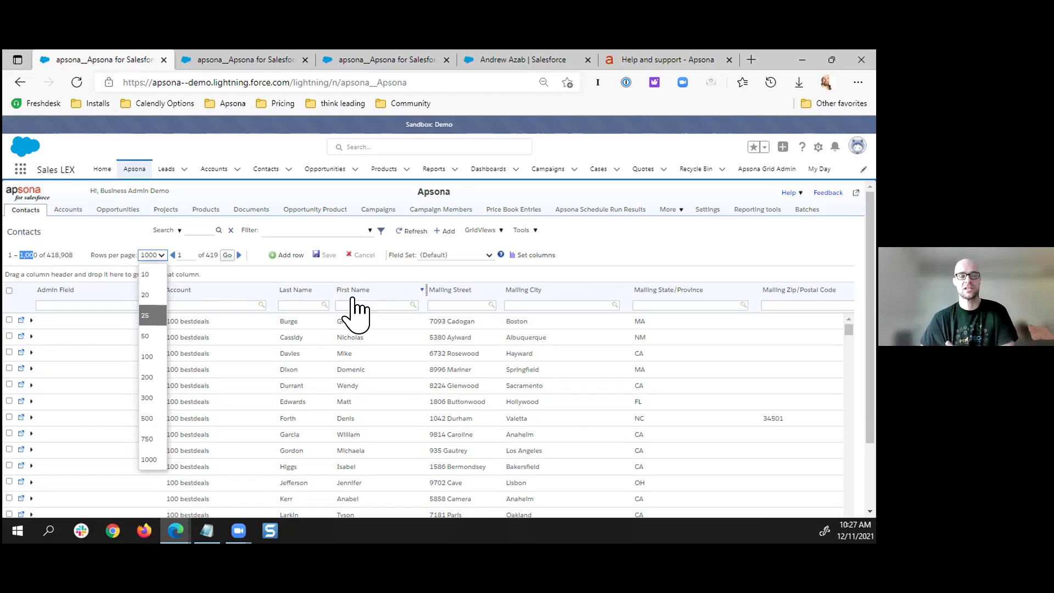
pyautogui.click(676, 235)
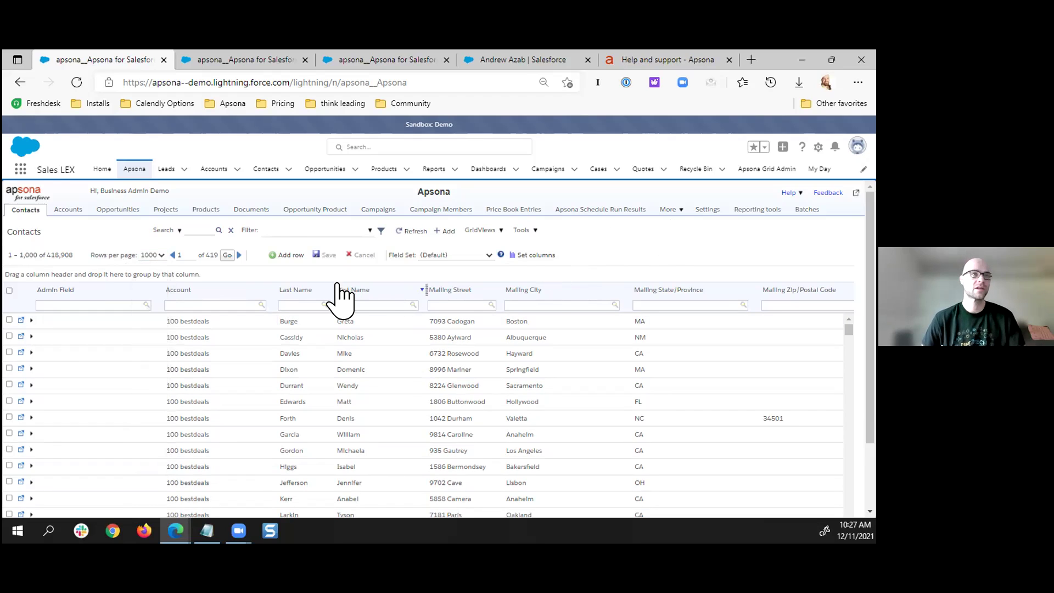
# - Apply the saved filter Data Review (Mailing) to the contacts and review its terms and matching rows
pyautogui.click(284, 232)
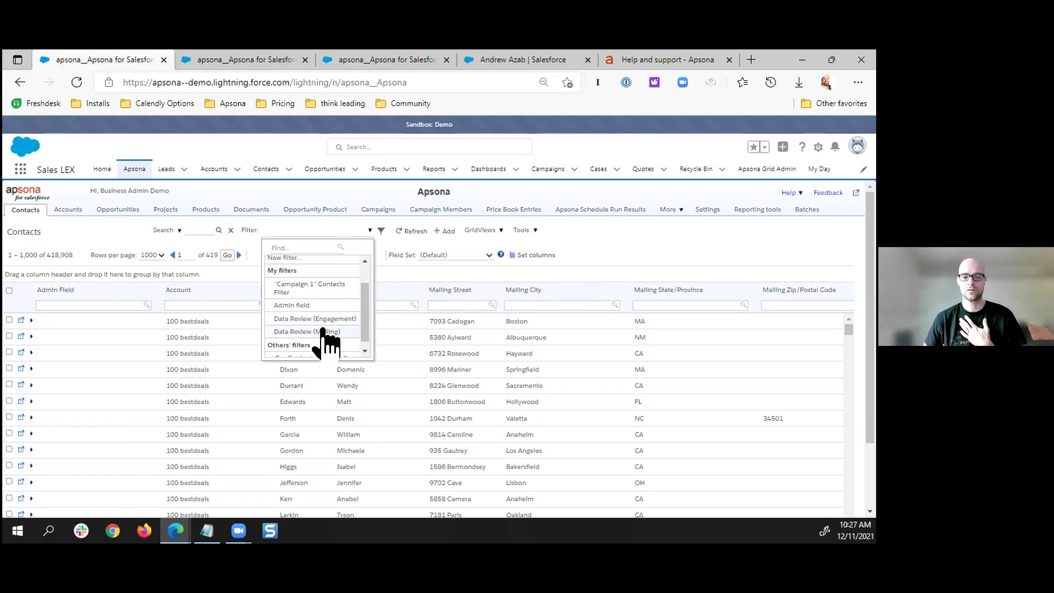
pyautogui.click(323, 331)
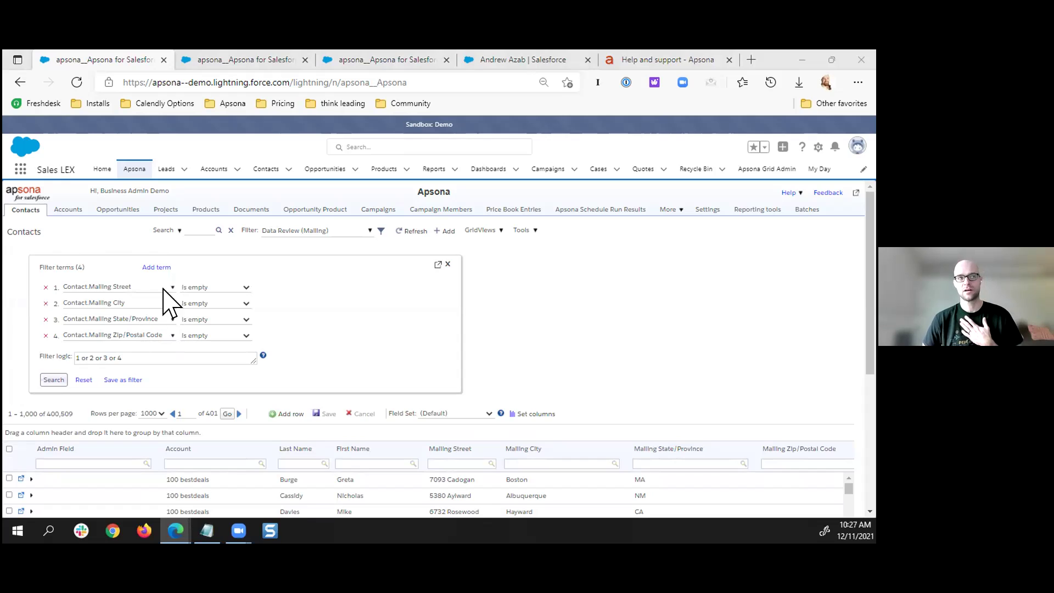
pyautogui.scroll(-1, 368, 296)
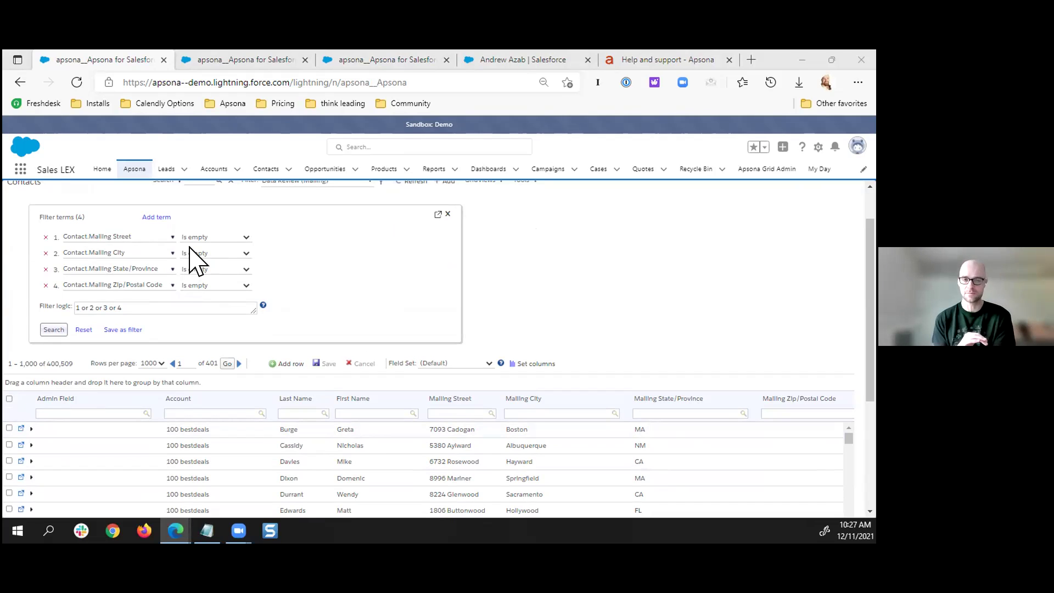
pyautogui.scroll(-2, 569, 273)
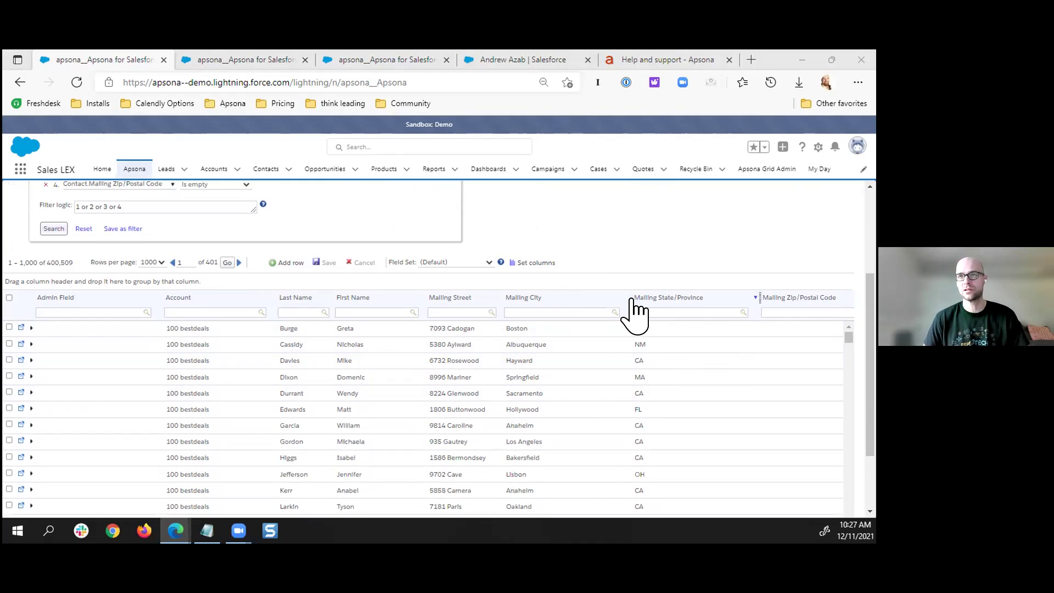
pyautogui.scroll(-1, 588, 212)
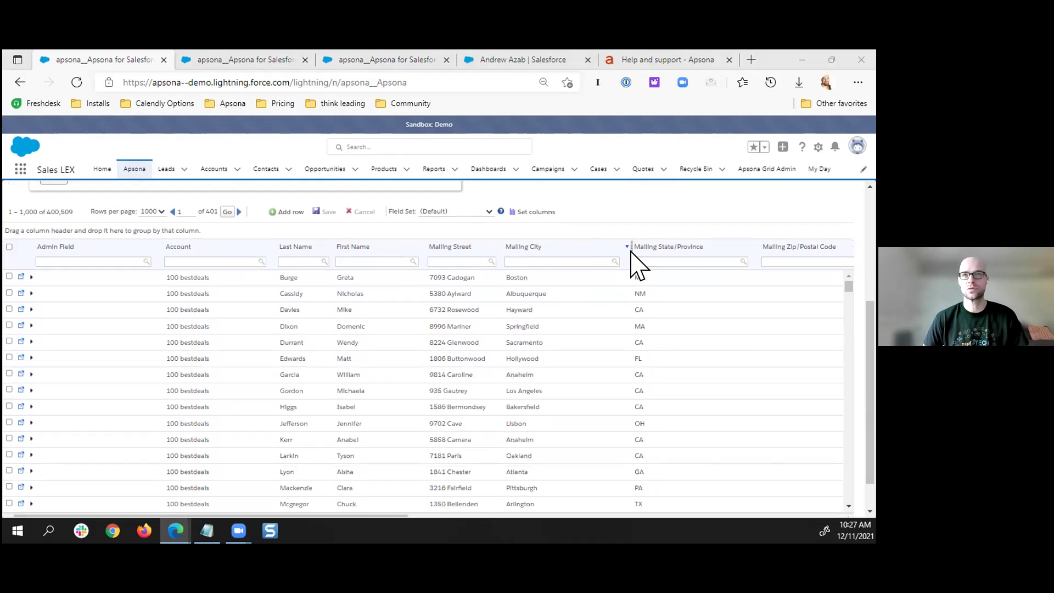
# - Filter the Mailing State/Province column to records containing any of VA, MD, DC, NJ, NC
pyautogui.click(533, 263)
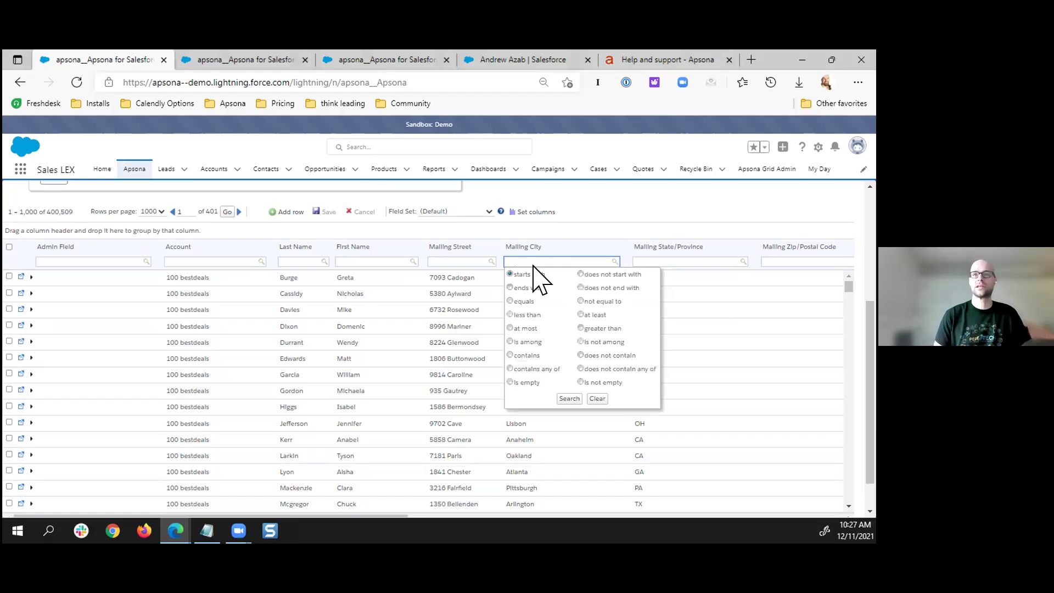
pyautogui.click(645, 214)
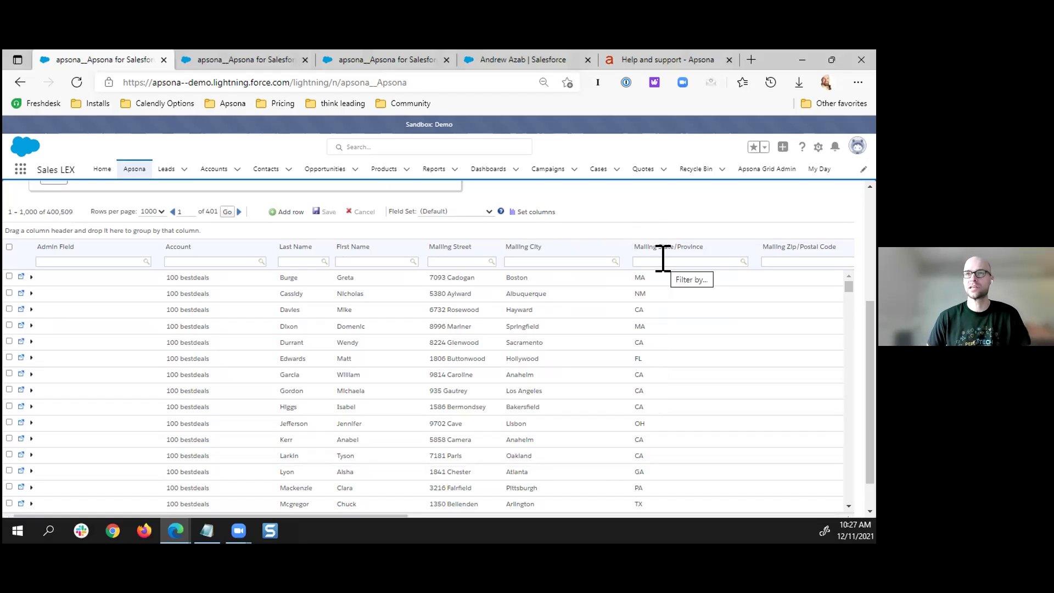
pyautogui.click(663, 261)
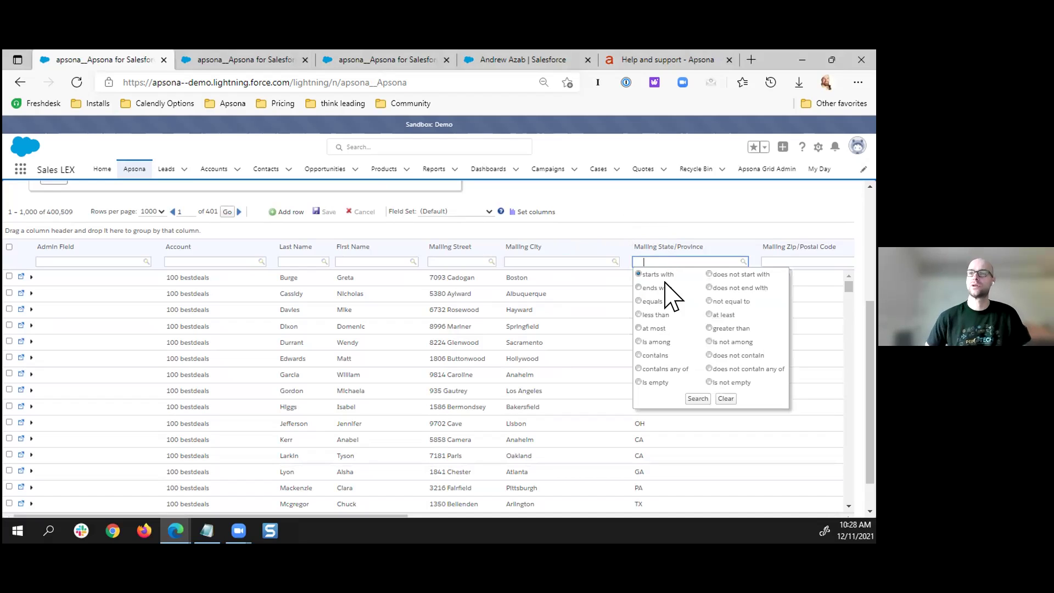
pyautogui.click(666, 369)
pyautogui.click(653, 262)
pyautogui.write('VA, MD, DC')
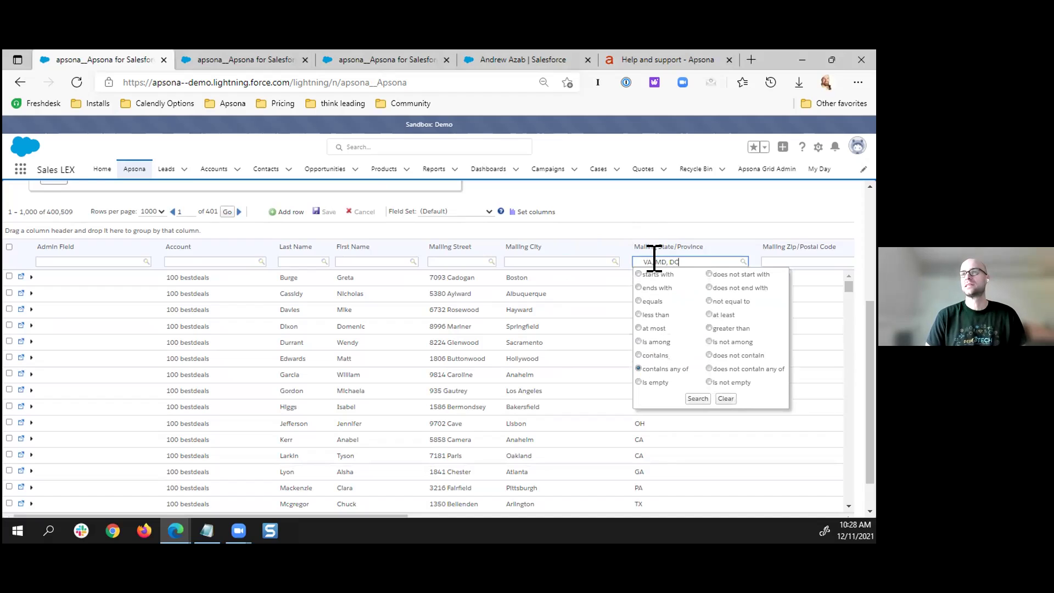
pyautogui.write(', NJ, NC')
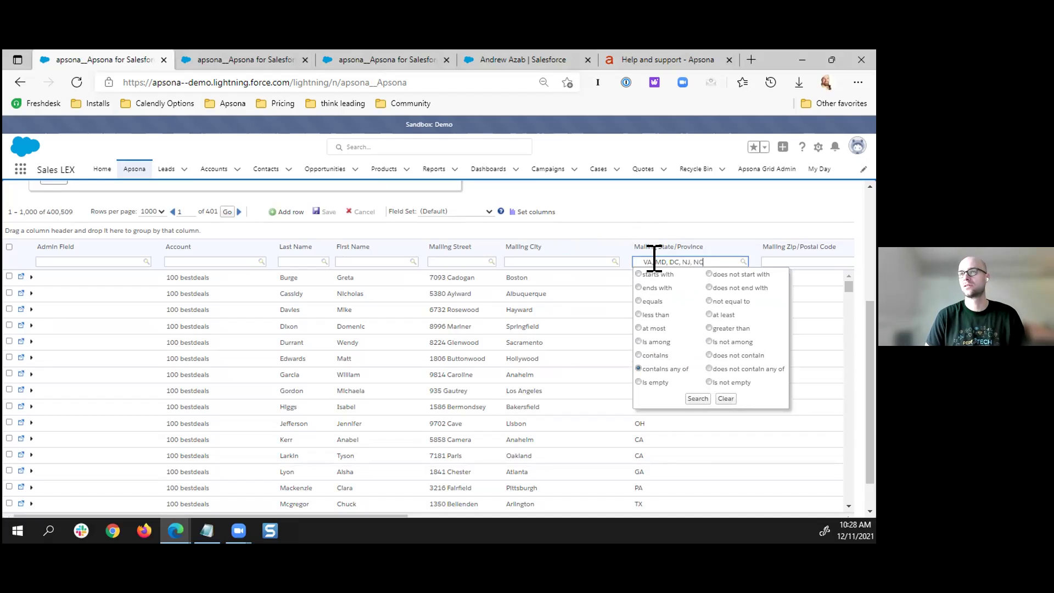
pyautogui.click(696, 399)
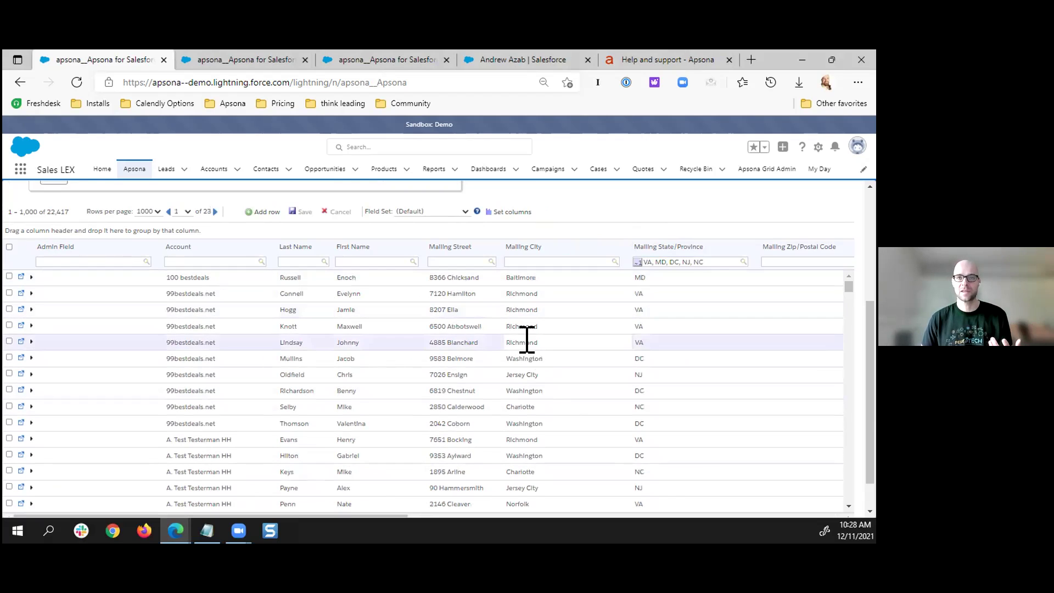
# - Enter 22401 as the Mailing Zip/Postal Code of the first Richmond, VA contact in the filtered grid
pyautogui.scroll(-2, 868, 348)
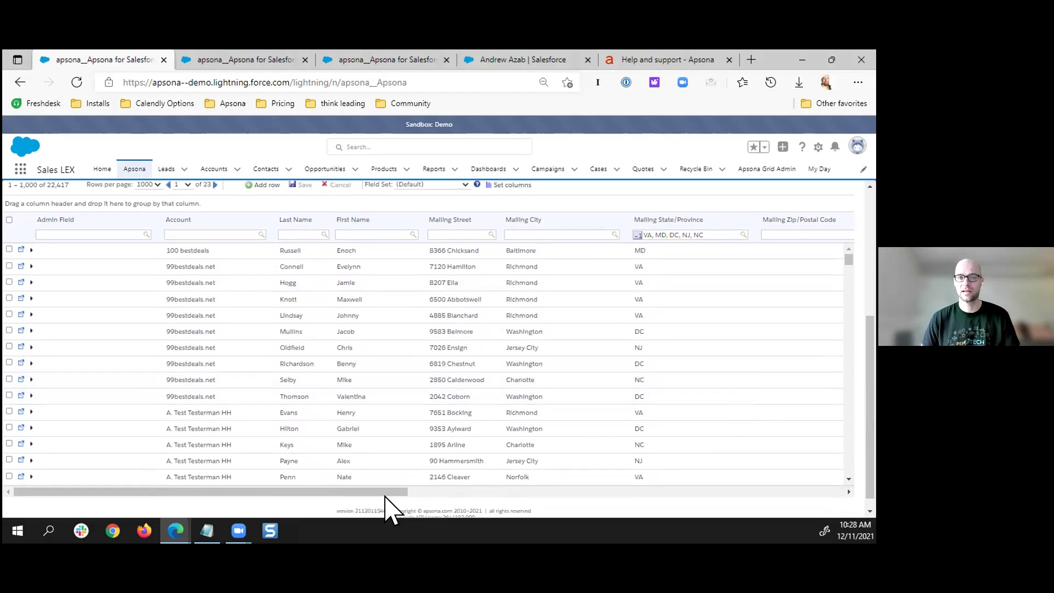
pyautogui.moveTo(394, 492); pyautogui.dragTo(462, 491)
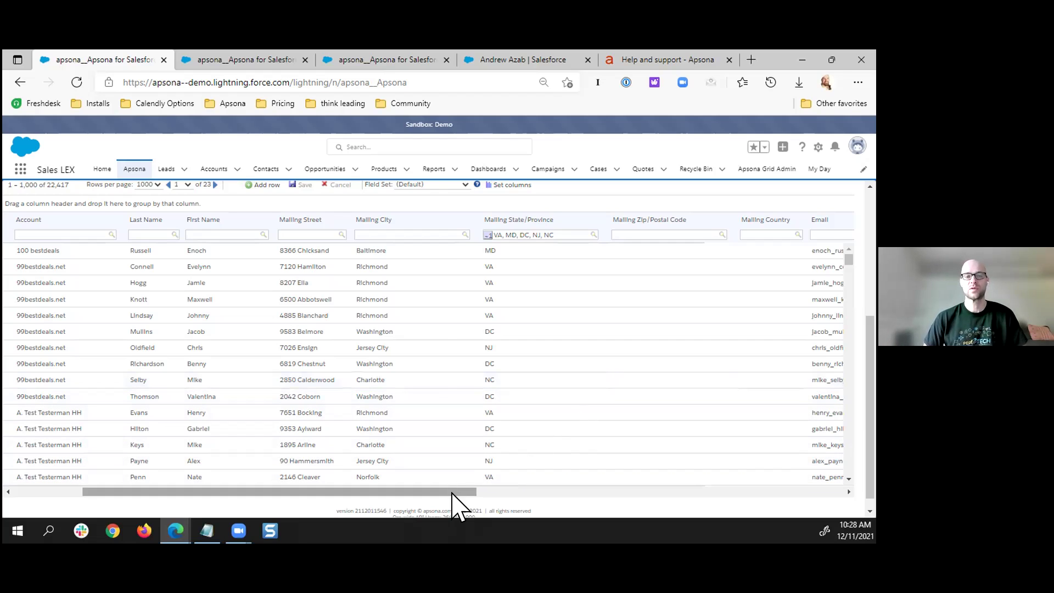
pyautogui.moveTo(452, 490); pyautogui.dragTo(304, 493)
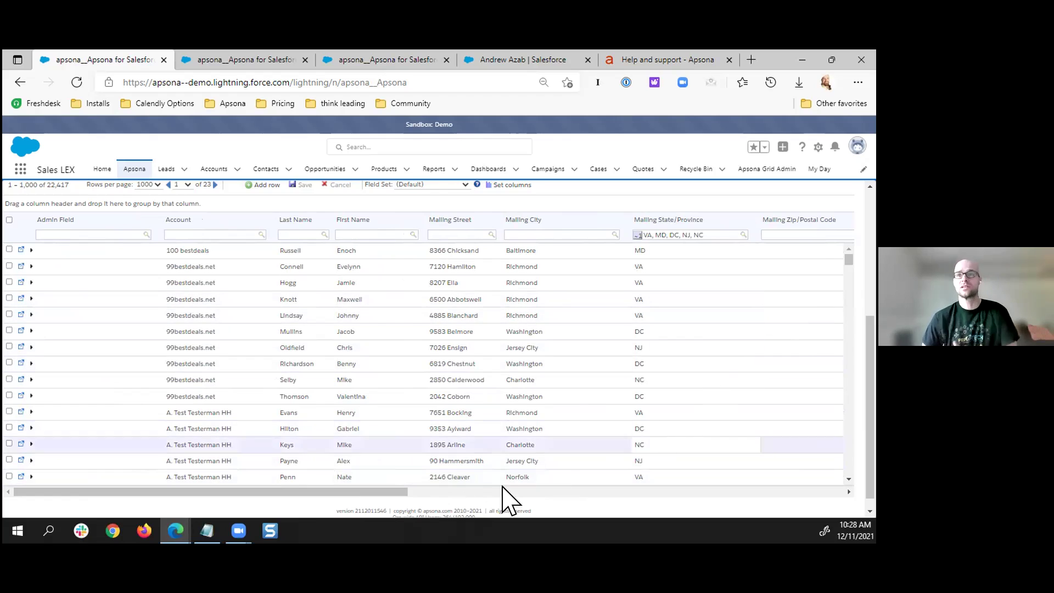
pyautogui.moveTo(376, 497); pyautogui.dragTo(440, 478)
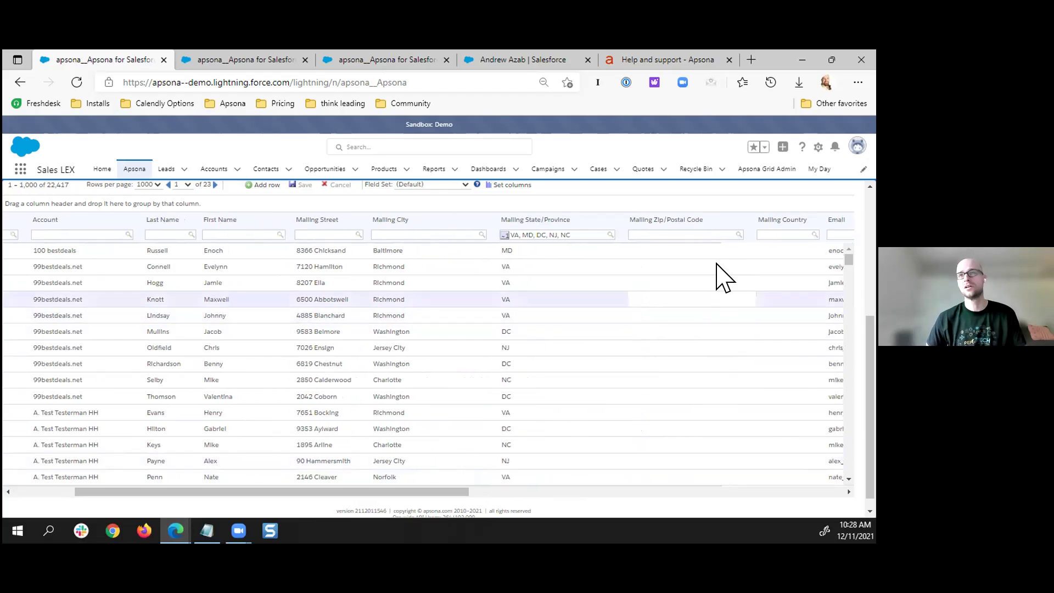
pyautogui.click(684, 265)
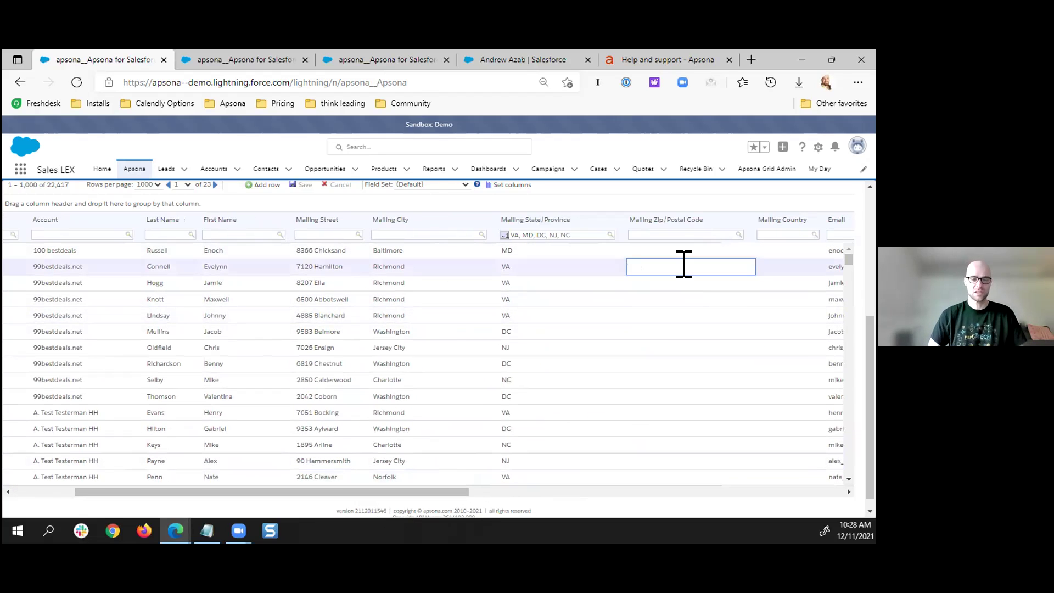
pyautogui.write('22401')
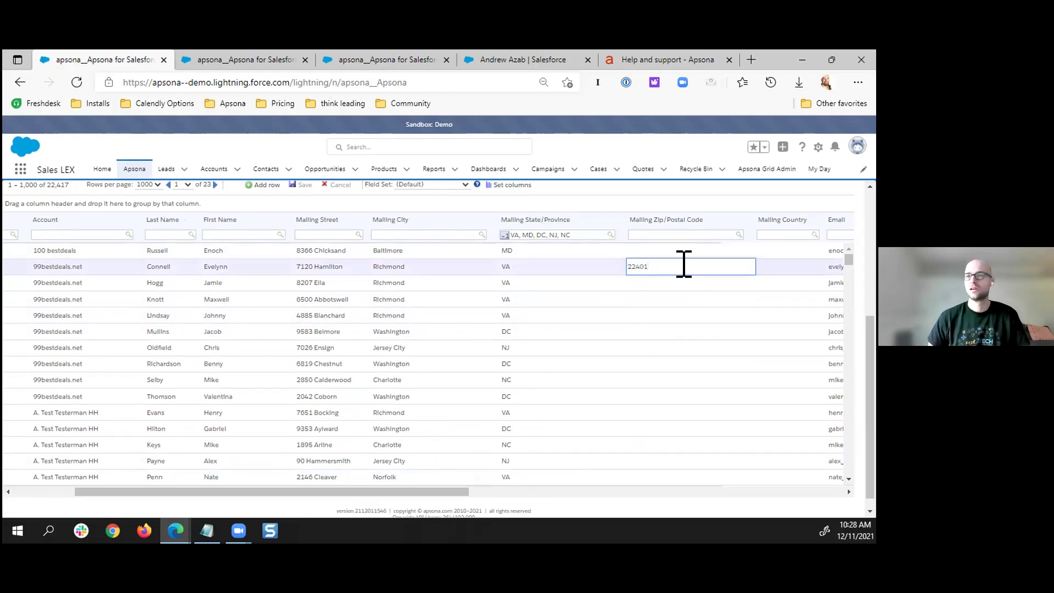
# - Copy the zip code 22401 to the next three Richmond, VA contacts and save the grid changes
pyautogui.doubleClick(684, 265)
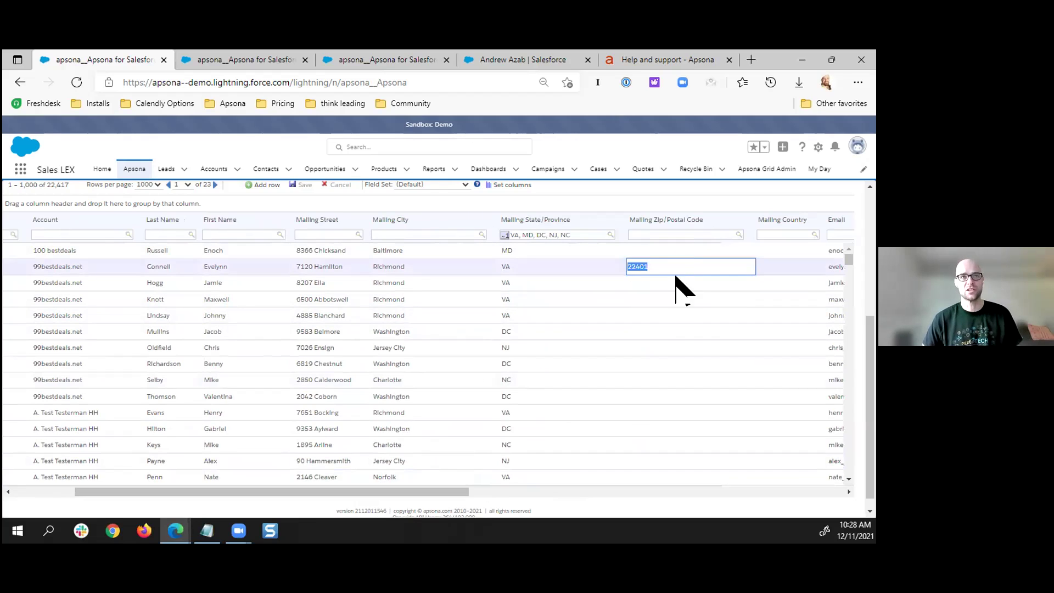
pyautogui.hotkey('ctrl', 'c')
pyautogui.click(664, 284)
pyautogui.hotkey('ctrl', 'v')
pyautogui.click(652, 300)
pyautogui.hotkey('ctrl', 'v')
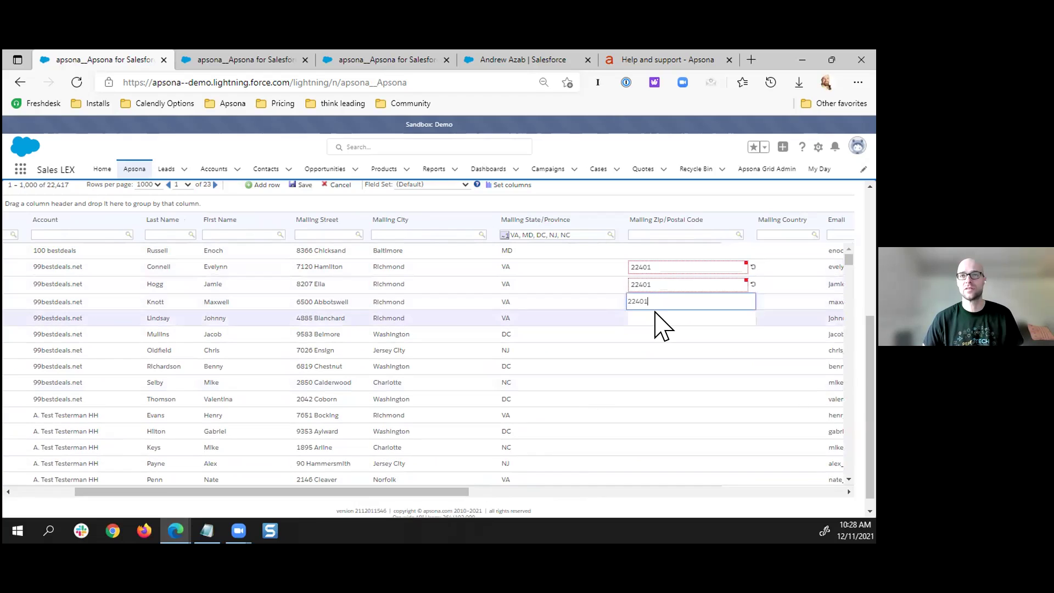
pyautogui.click(645, 317)
pyautogui.hotkey('ctrl', 'v')
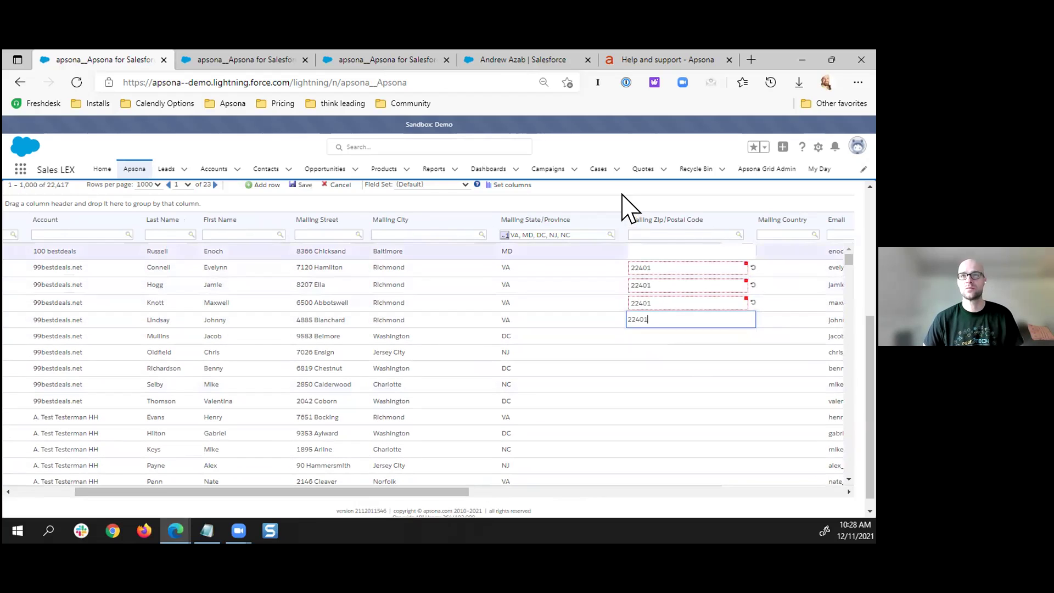
pyautogui.click(305, 187)
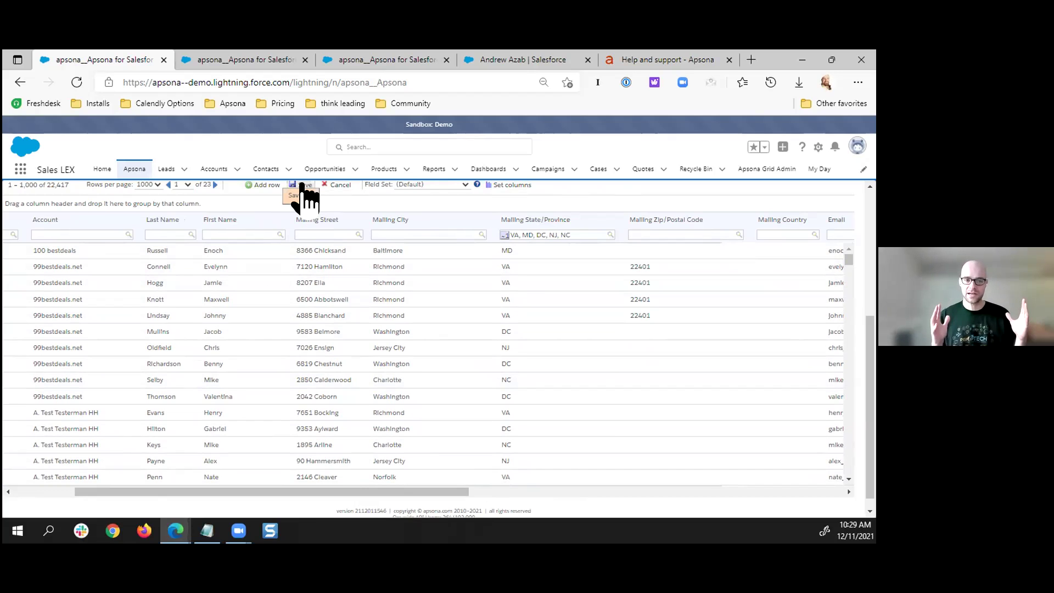
pyautogui.click(303, 186)
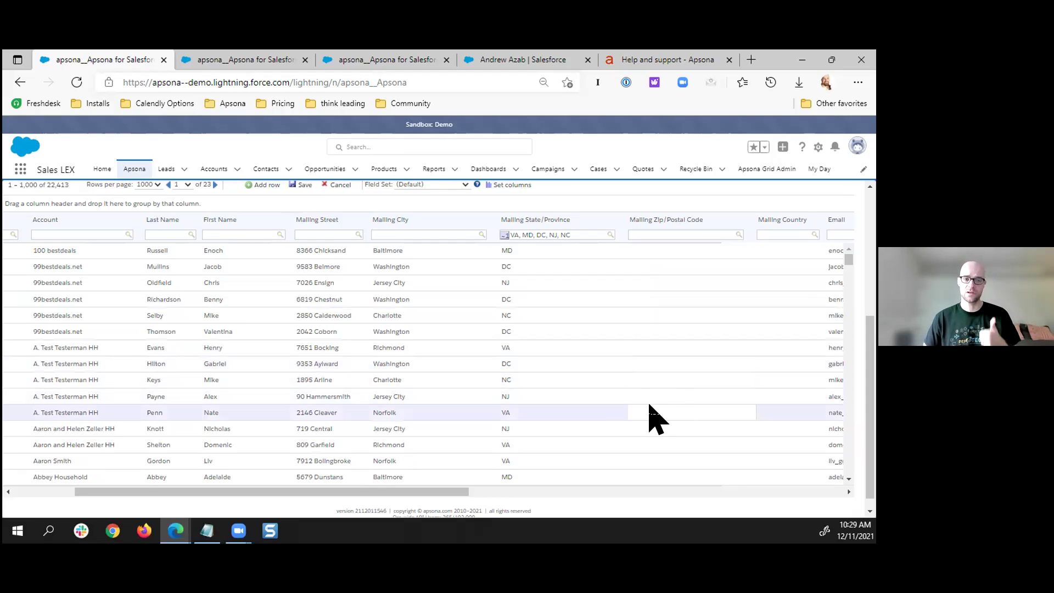
# - Select the first, second and fourth contacts in the grid: one in Baltimore and two in Washington
pyautogui.scroll(1, 351, 220)
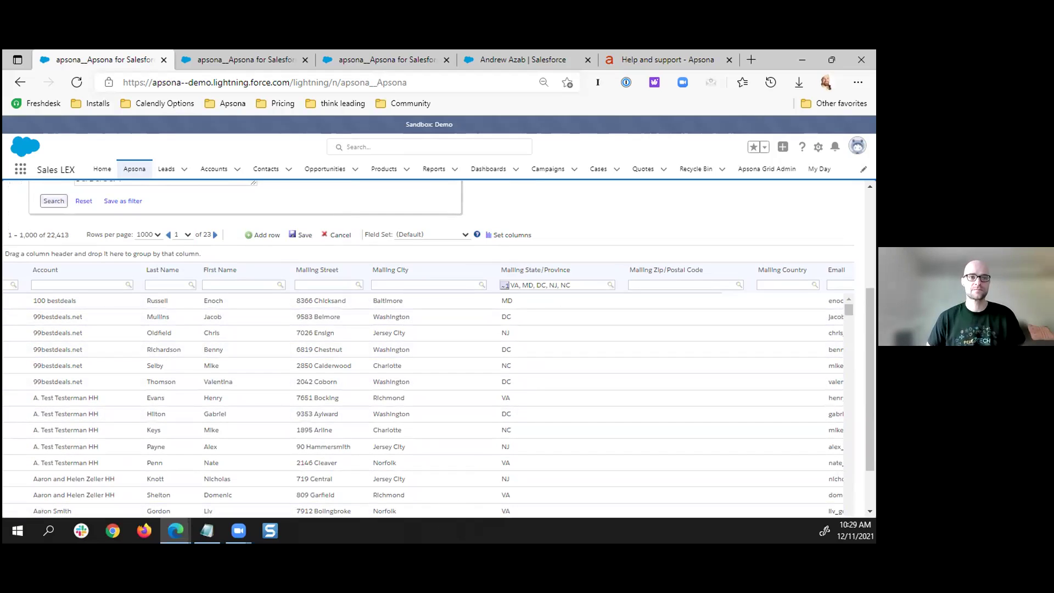
pyautogui.scroll(1, 247, 236)
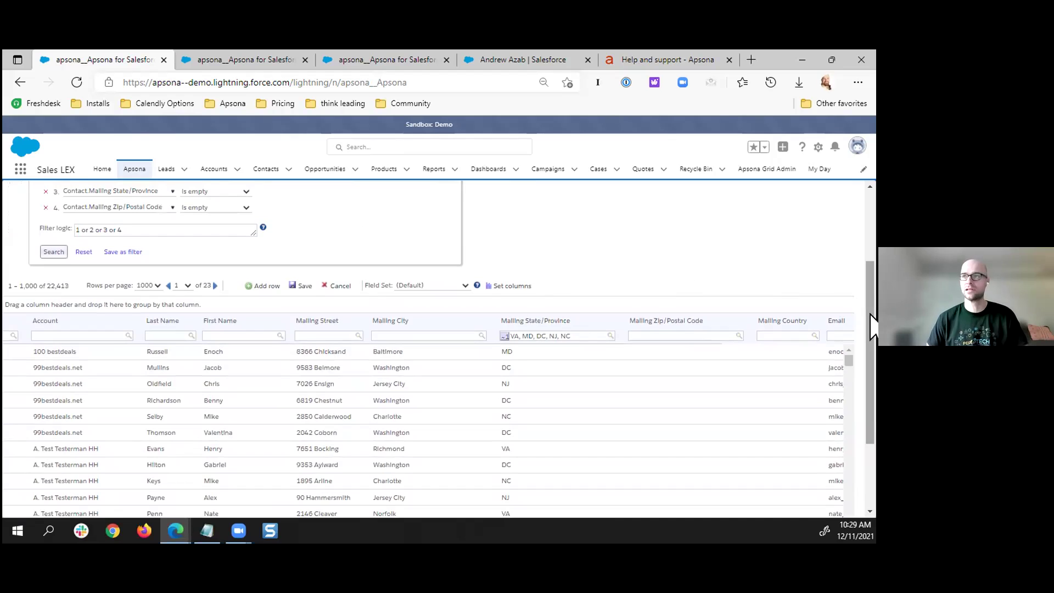
pyautogui.moveTo(870, 357); pyautogui.dragTo(870, 419)
pyautogui.moveTo(456, 476); pyautogui.dragTo(302, 483)
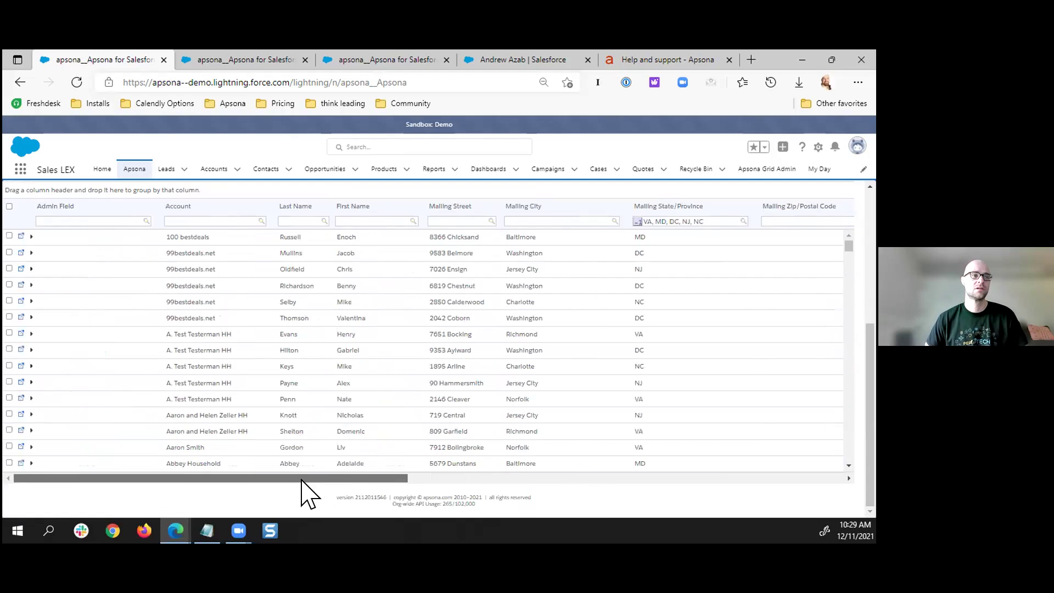
pyautogui.click(9, 236)
pyautogui.click(9, 252)
pyautogui.click(8, 286)
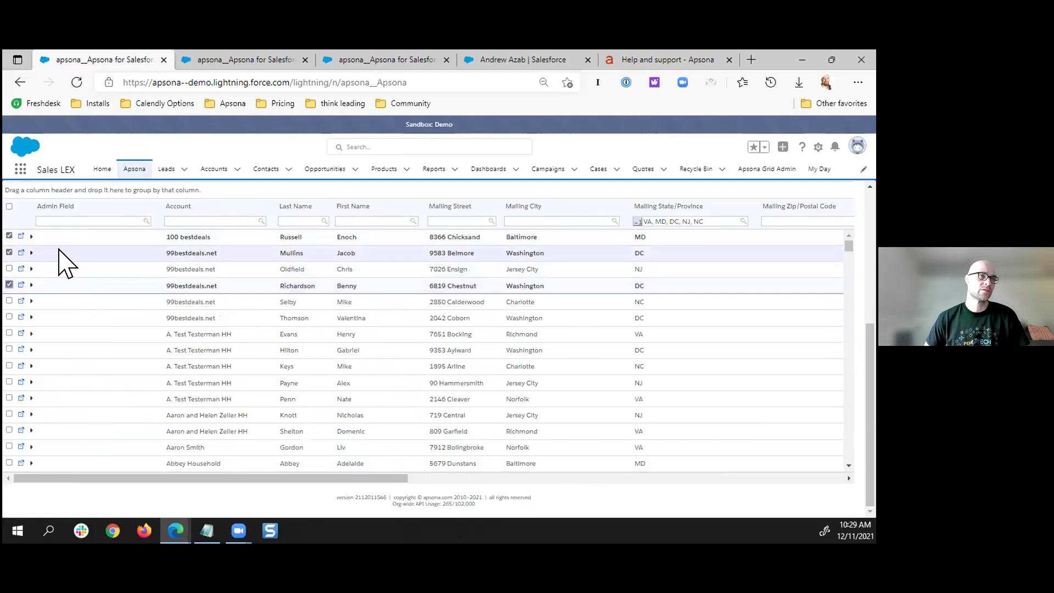
# - Mass update the selected contacts with a fixed Mailing Zip/Postal Code value of 01015, and close the update dialog
pyautogui.scroll(3, 454, 223)
pyautogui.scroll(2, 524, 228)
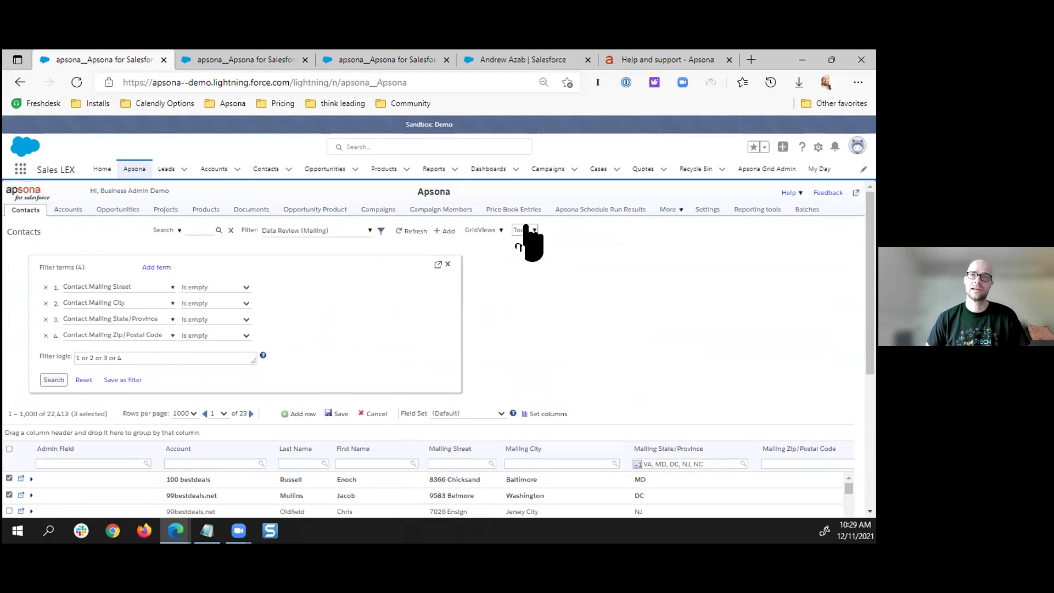
pyautogui.click(523, 230)
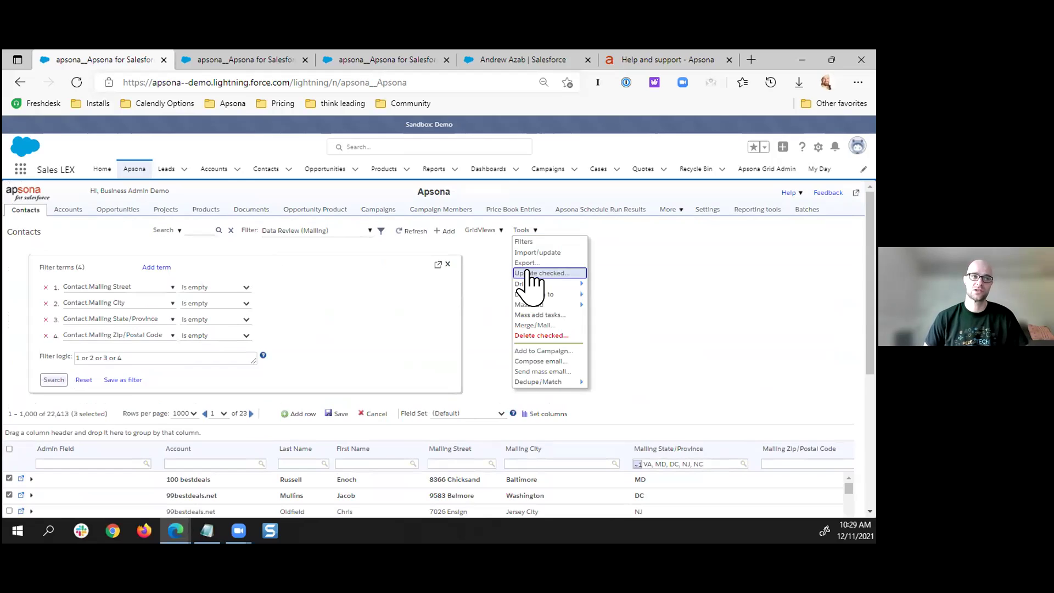
pyautogui.click(529, 273)
pyautogui.click(371, 275)
pyautogui.write('zip')
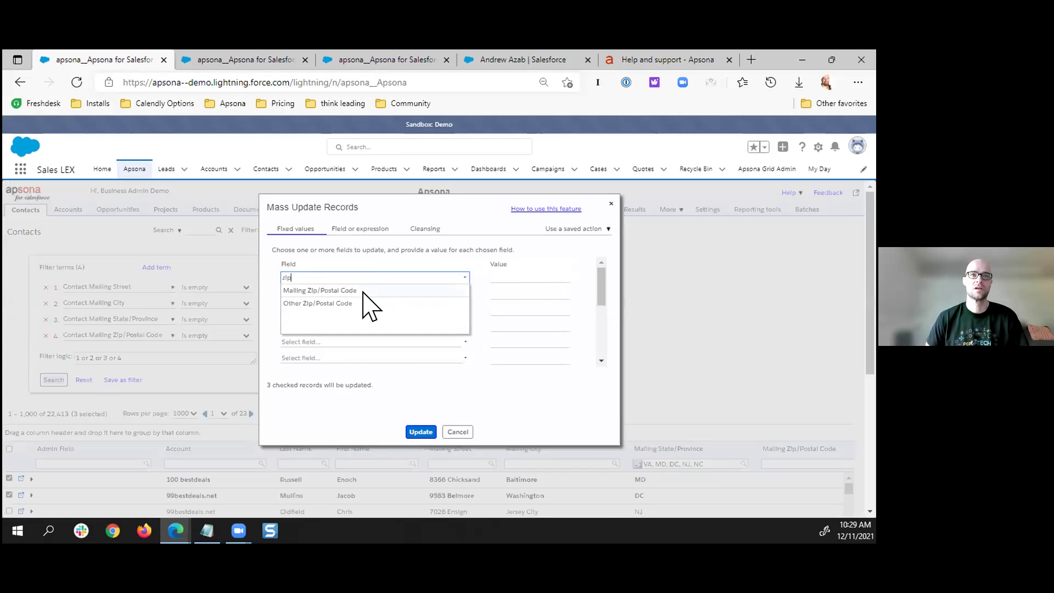
pyautogui.click(364, 291)
pyautogui.click(507, 276)
pyautogui.write('01015')
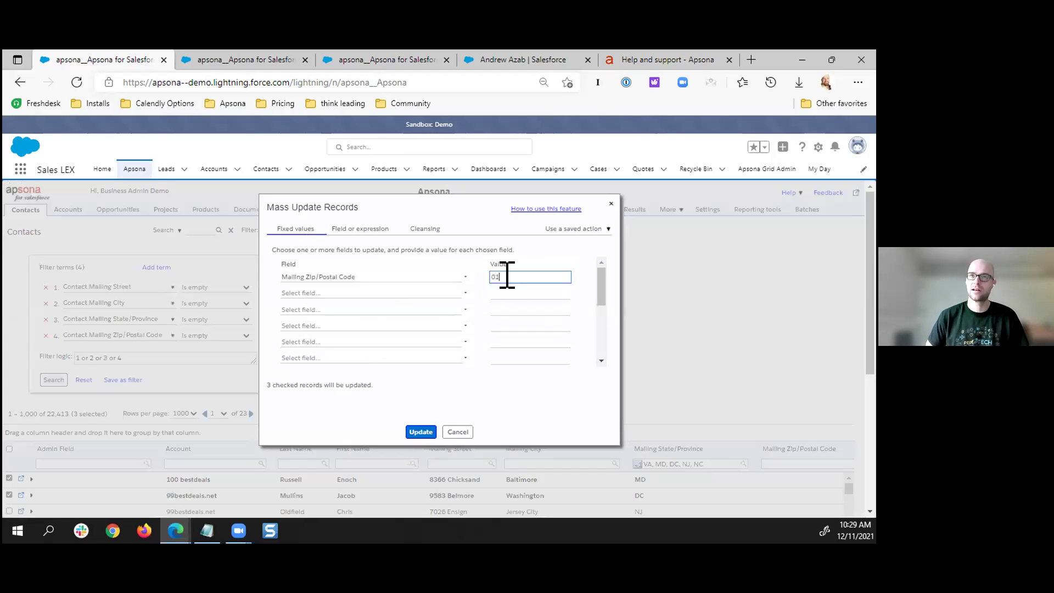
pyautogui.click(419, 432)
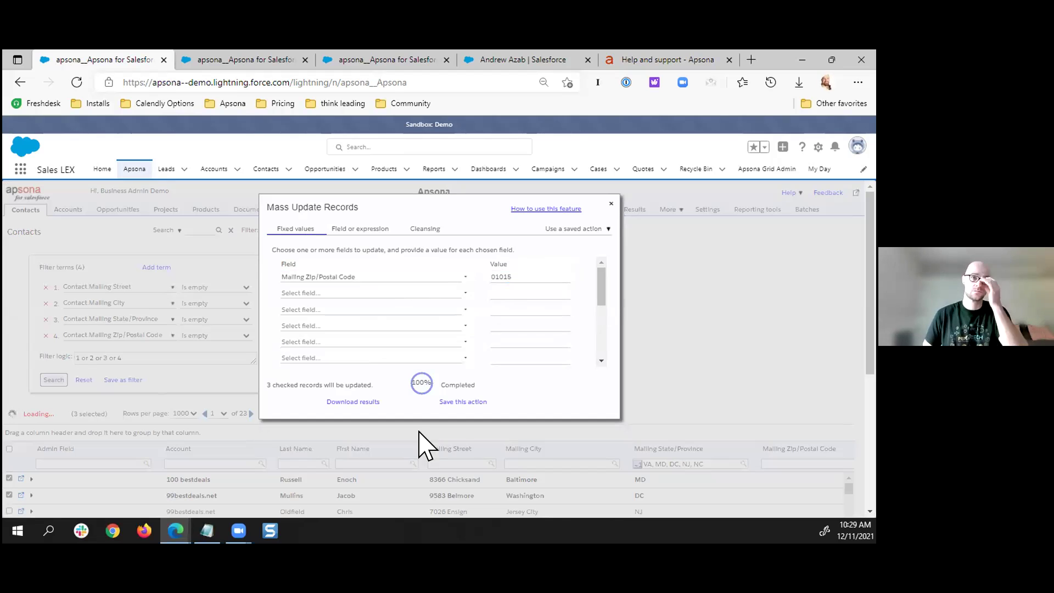
pyautogui.click(611, 205)
pyautogui.moveTo(607, 209)
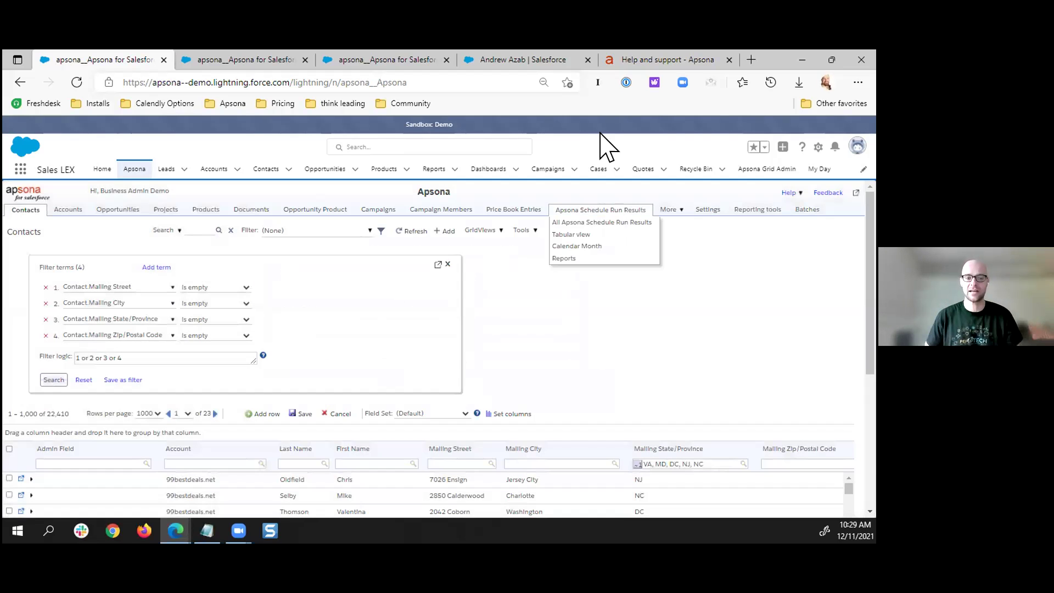
# - Switch the contacts grid to the Data Review (Mailing) field set
pyautogui.scroll(-1, 599, 250)
pyautogui.scroll(-1, 598, 275)
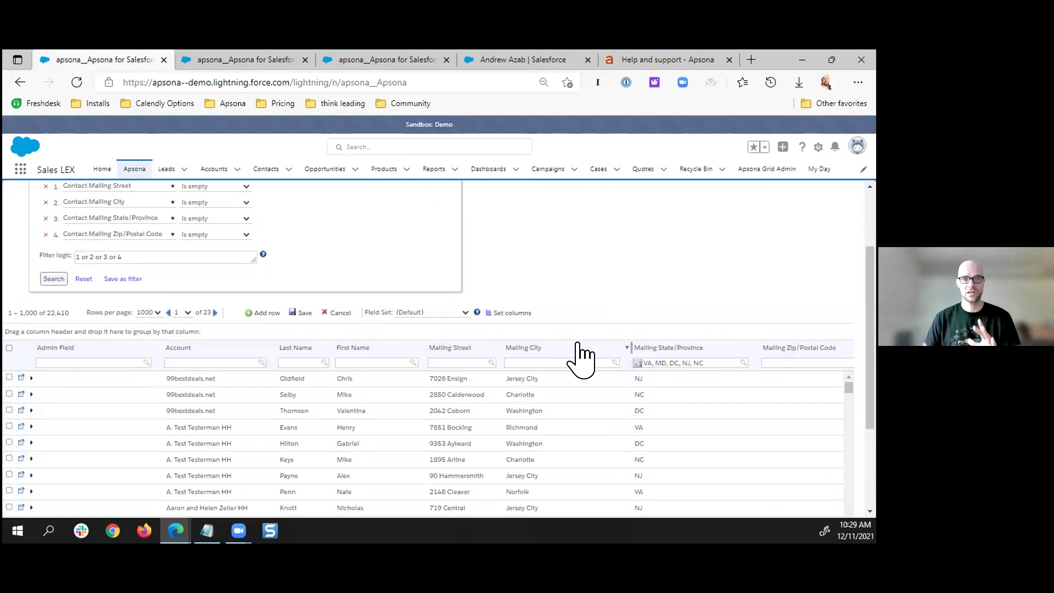
pyautogui.click(432, 313)
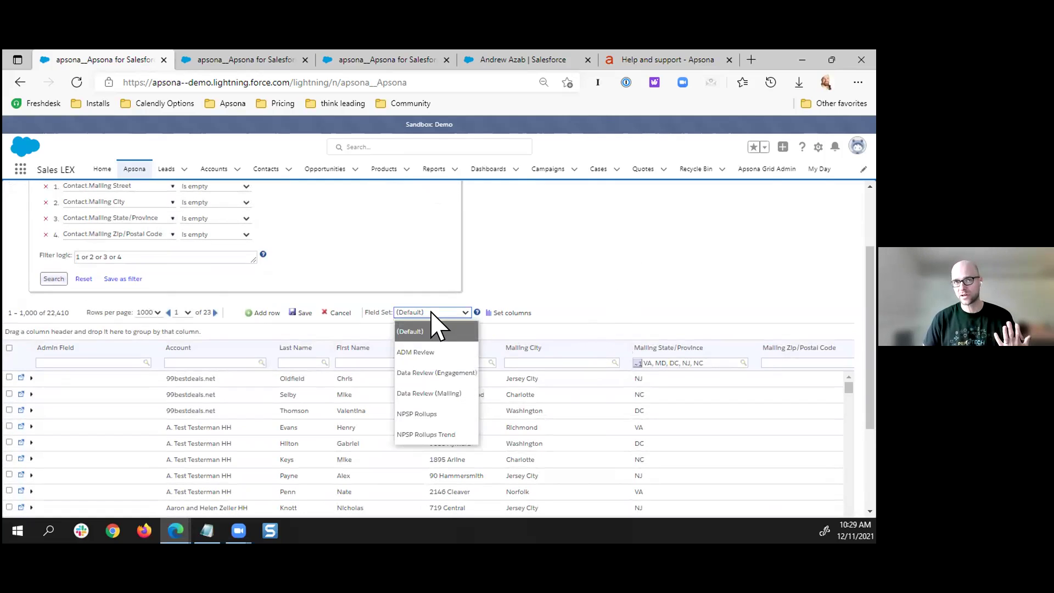
pyautogui.click(437, 392)
pyautogui.scroll(-3, 540, 317)
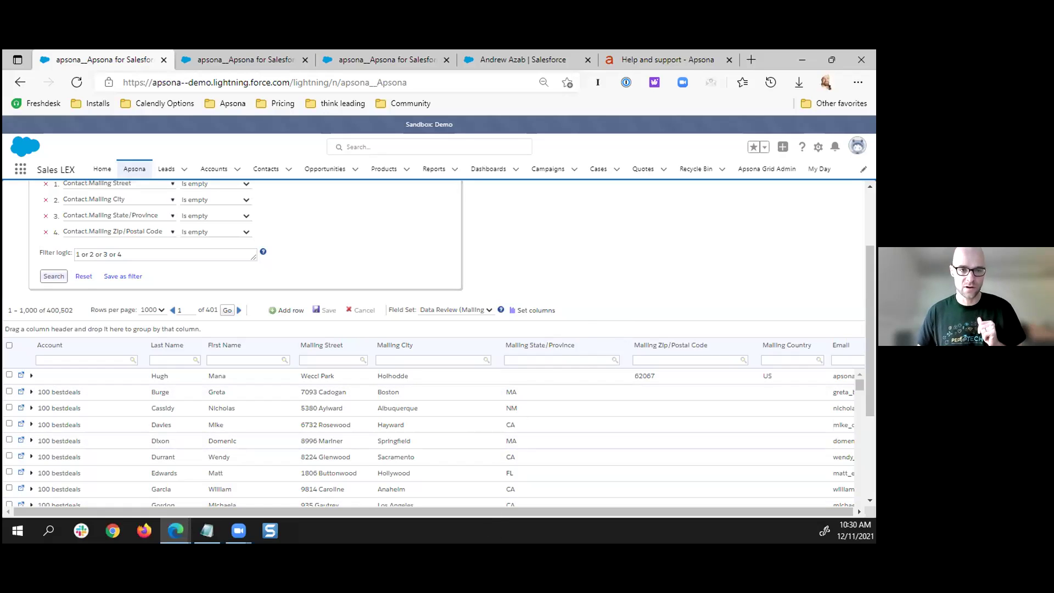
pyautogui.hotkey('alt', 'Tab')
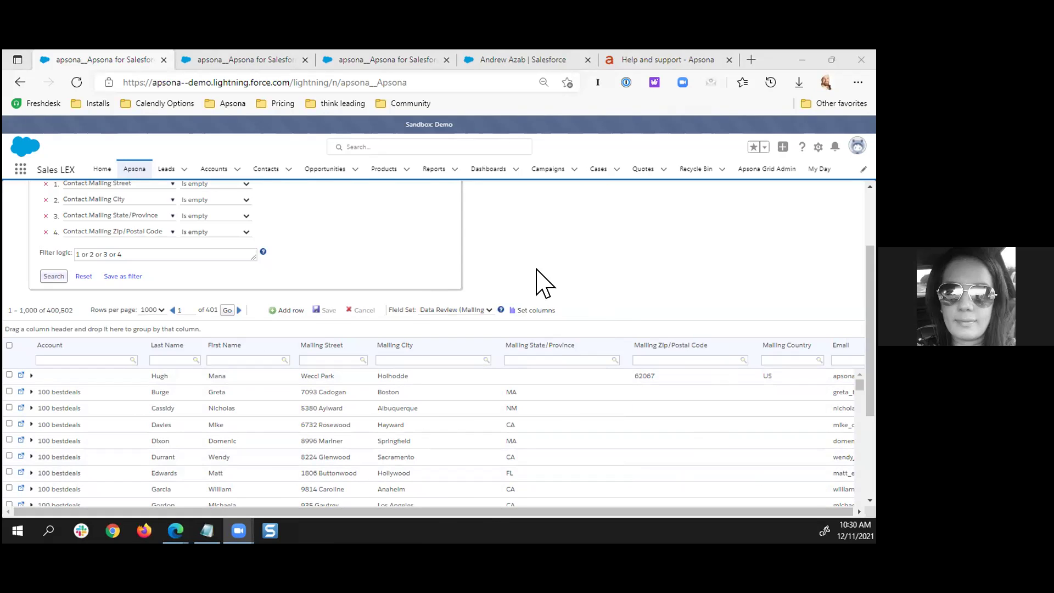
# - Select the first five 100 bestdeals contacts in the grid, from the Boston row through the Sacramento row
pyautogui.scroll(-1, 558, 247)
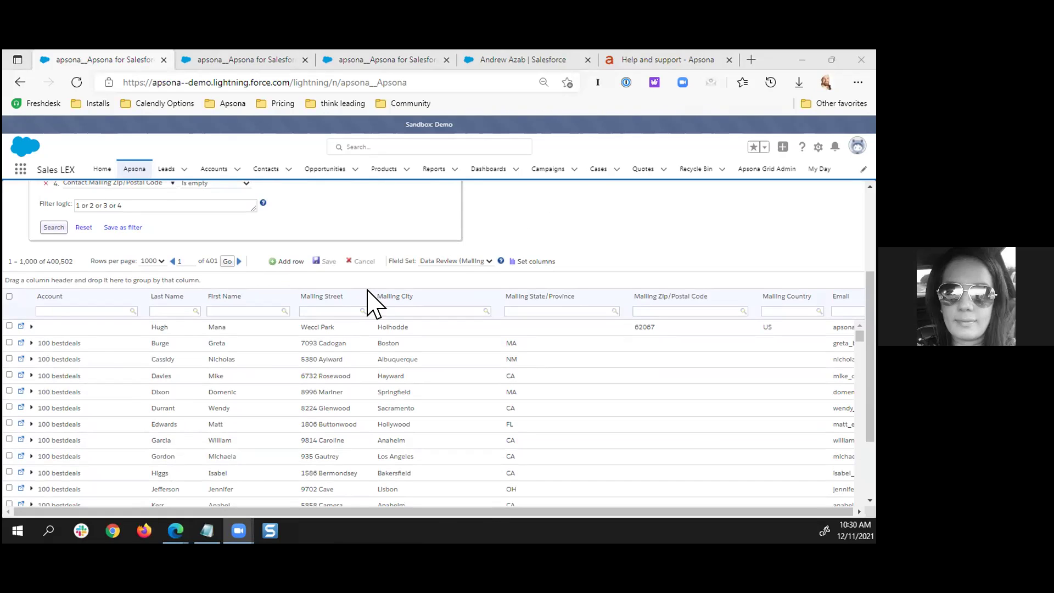
pyautogui.click(9, 343)
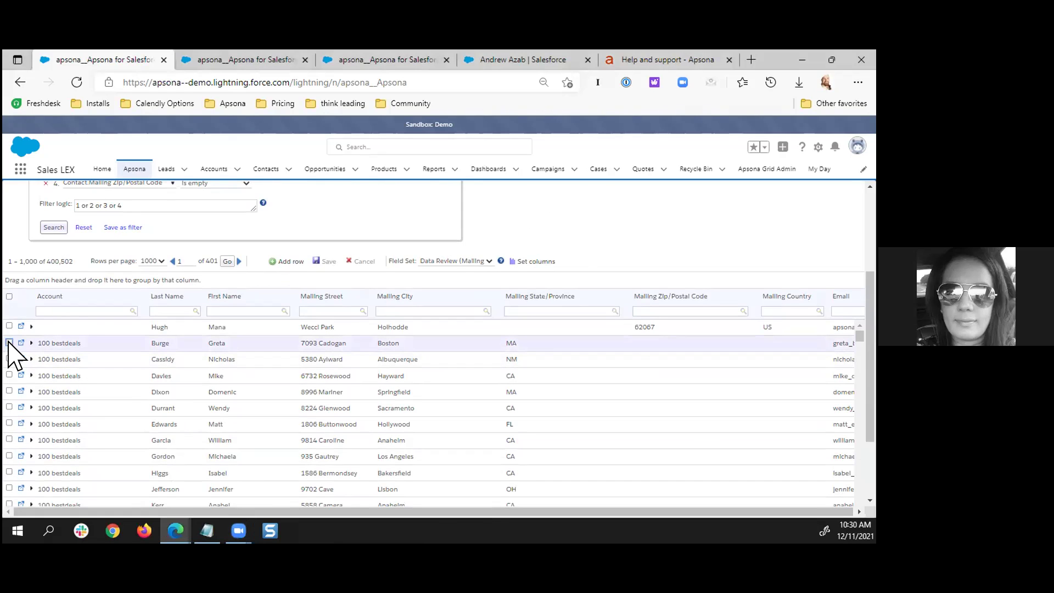
pyautogui.click(9, 359)
pyautogui.click(9, 375)
pyautogui.click(9, 392)
pyautogui.click(9, 408)
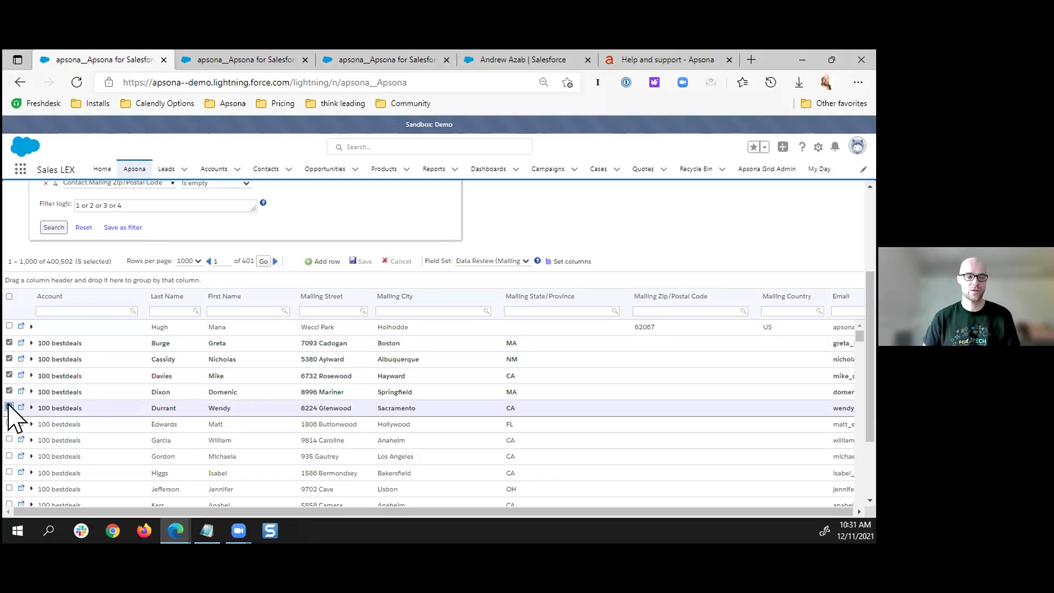
# - Open the export settings for the selected contacts, review the objects and fields offered, and close them without exporting
pyautogui.scroll(2, 585, 225)
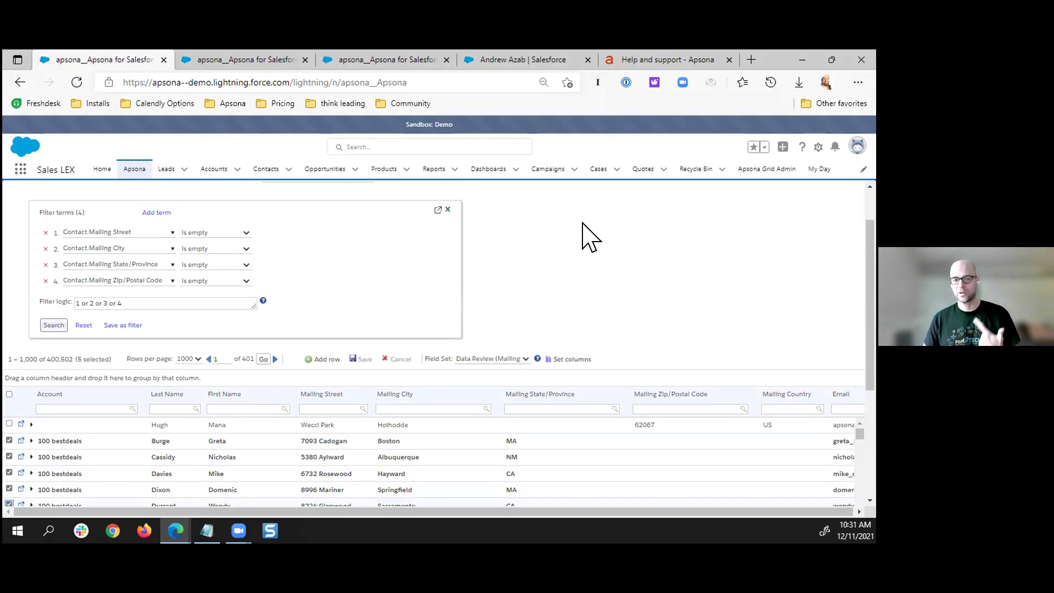
pyautogui.scroll(1, 522, 236)
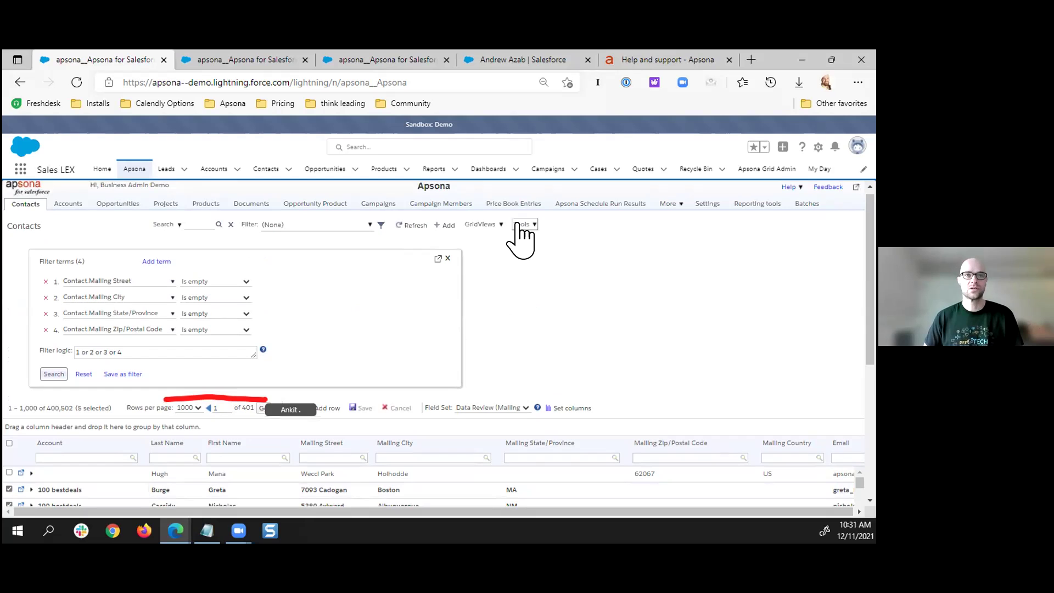
pyautogui.click(518, 226)
pyautogui.moveTo(528, 281)
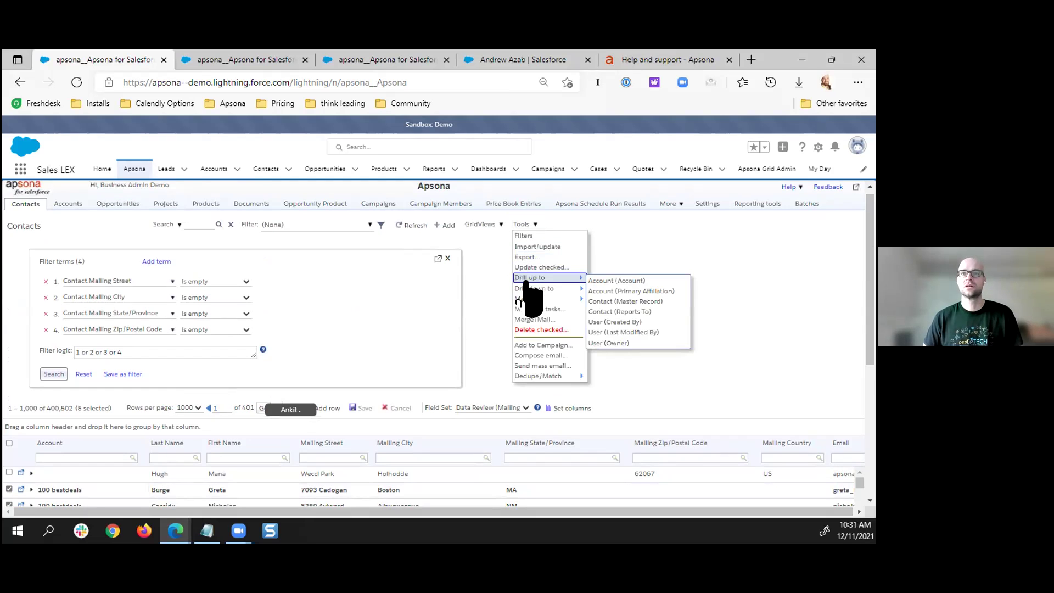
pyautogui.click(533, 257)
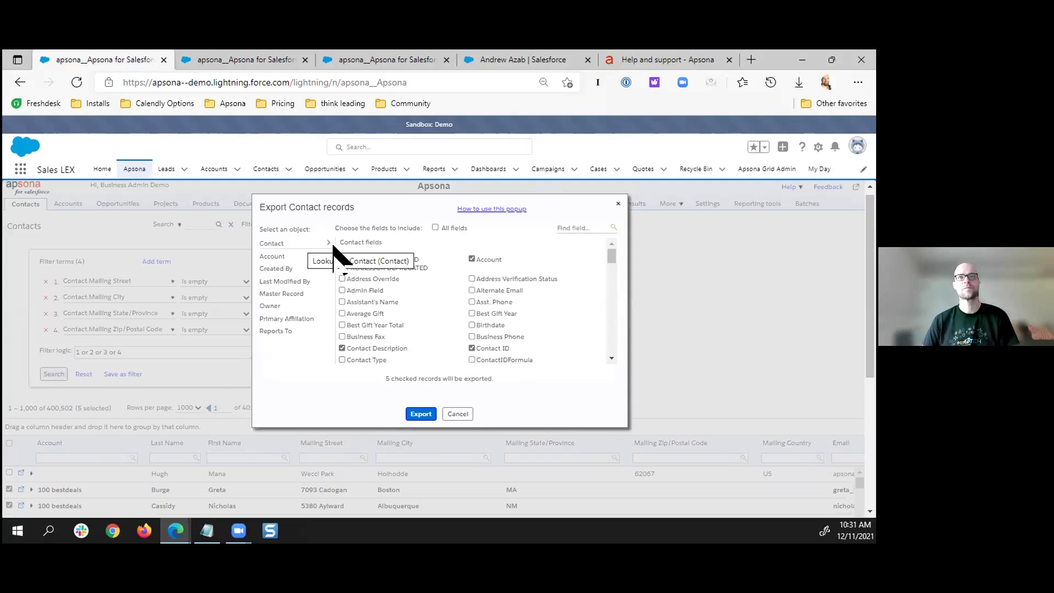
pyautogui.click(458, 414)
# - Open the saved contact dedupe action "1.Very Strict - Email, Name, Account, Street"
pyautogui.click(526, 227)
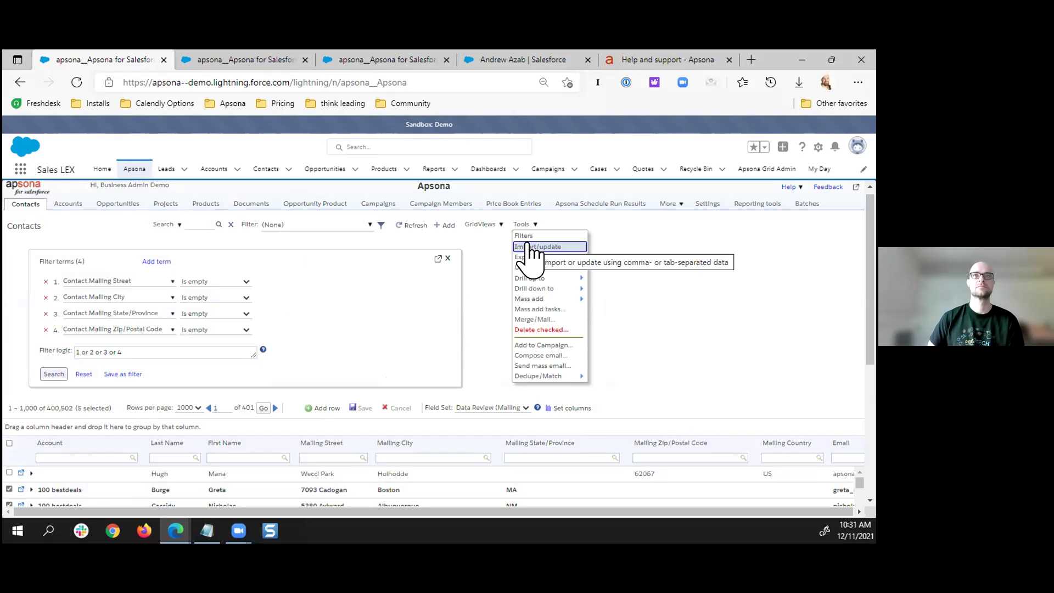
pyautogui.click(631, 247)
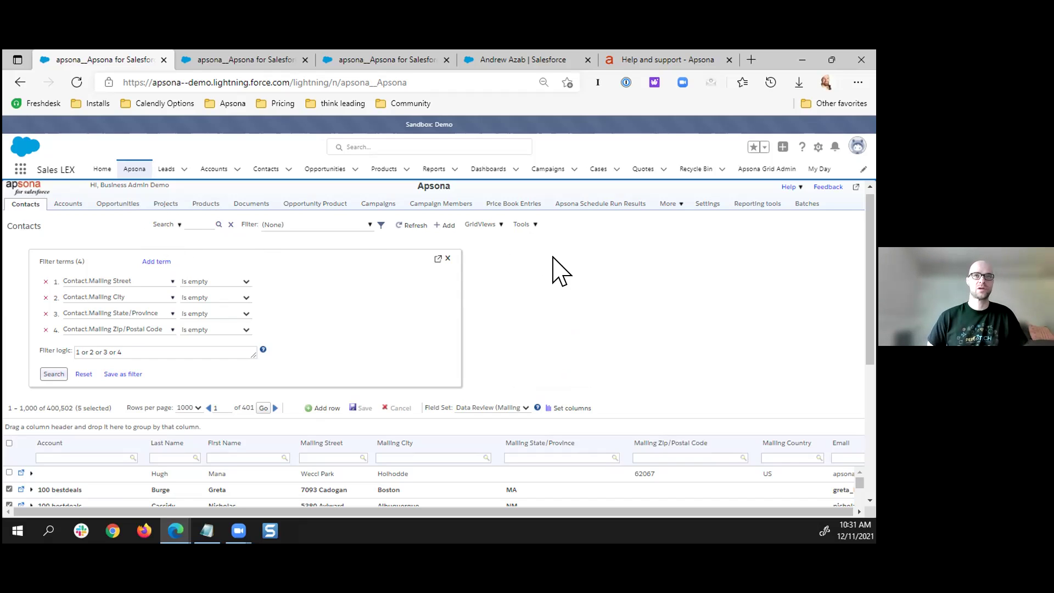
pyautogui.click(519, 225)
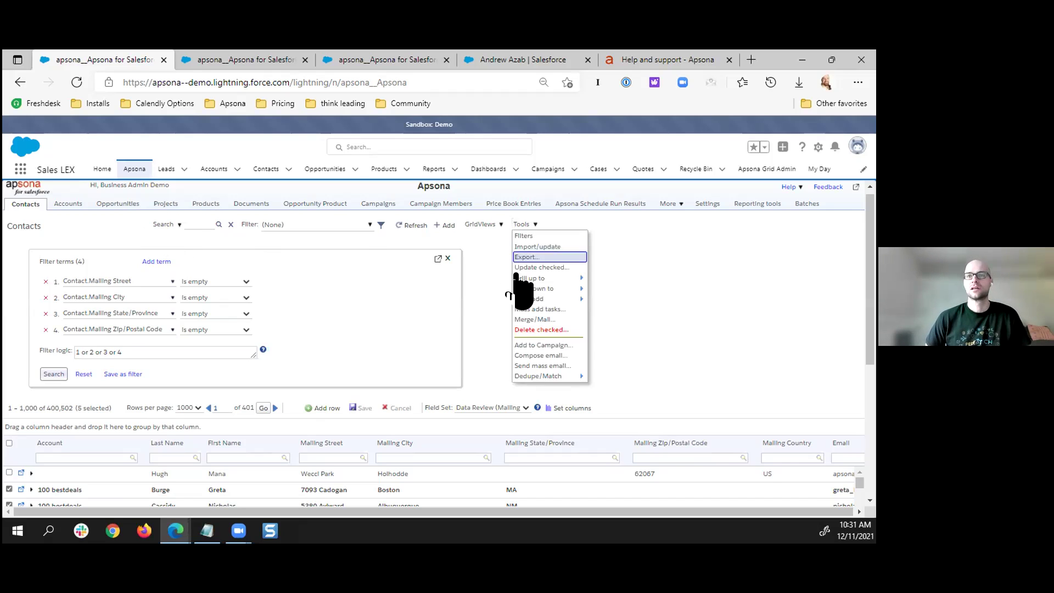
pyautogui.moveTo(557, 377)
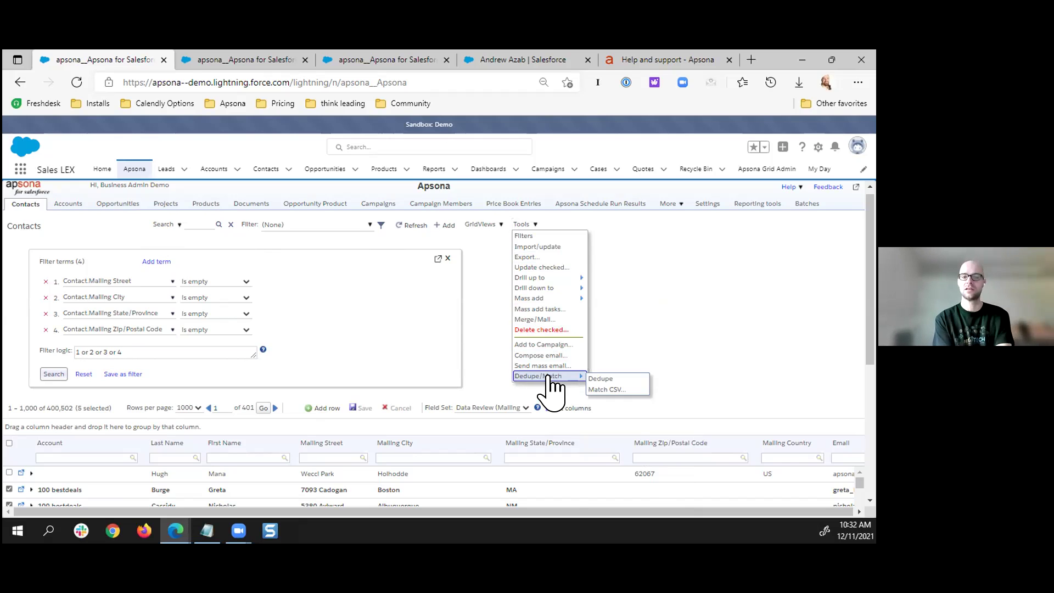
pyautogui.click(601, 379)
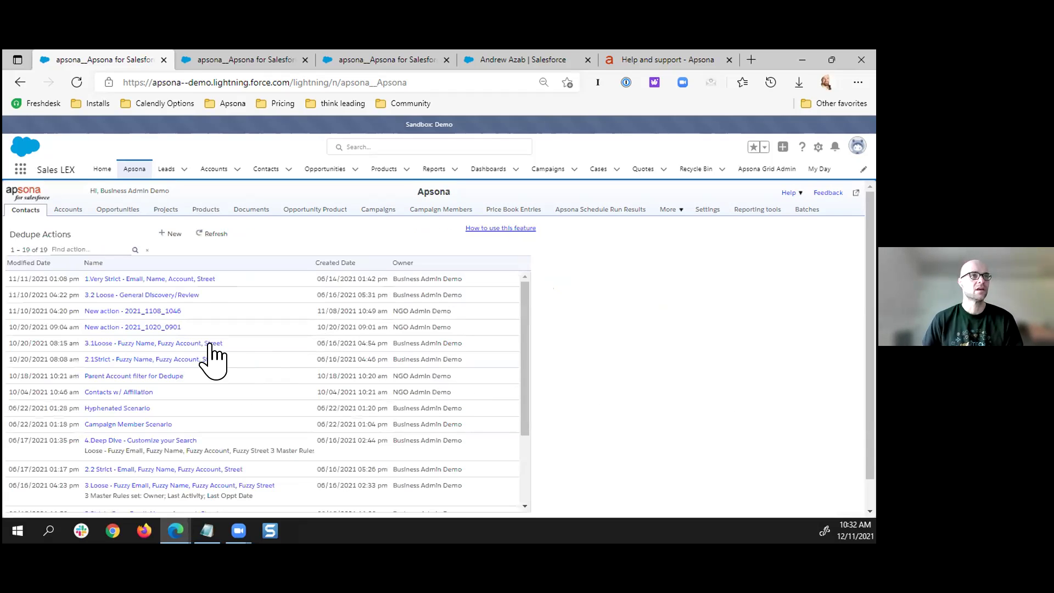
pyautogui.click(164, 280)
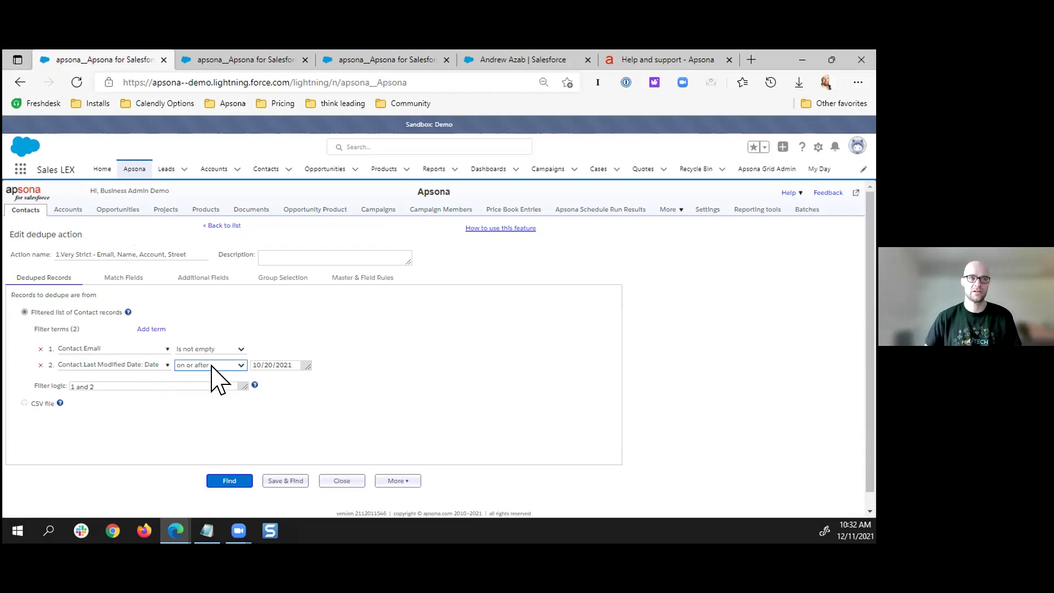
# - Review the dedupe action's match fields, additional display fields, and group selection filter, including the list of users for Contact.Created By
pyautogui.click(137, 291)
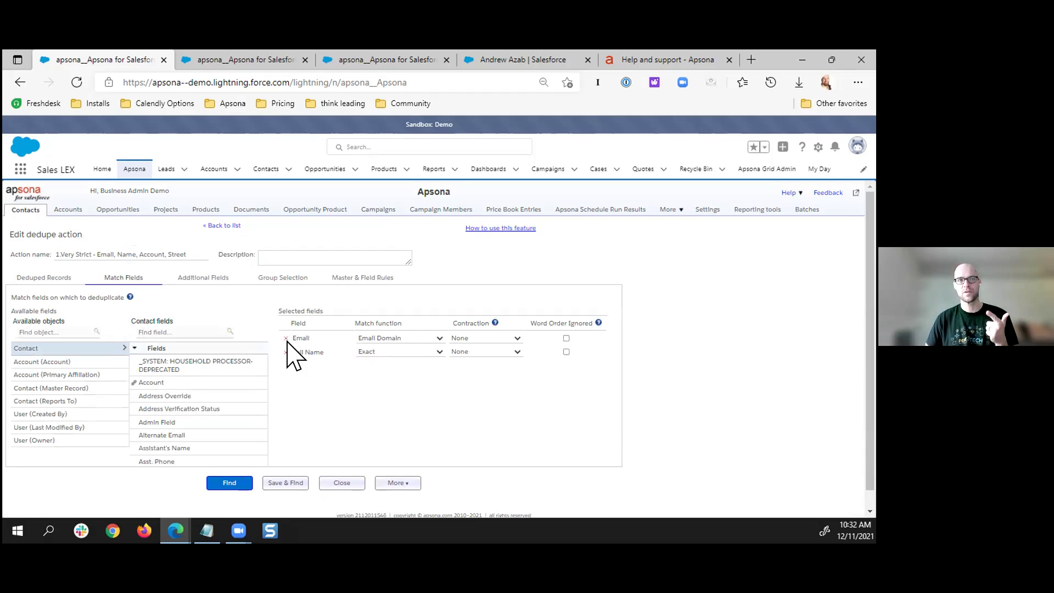
pyautogui.click(207, 279)
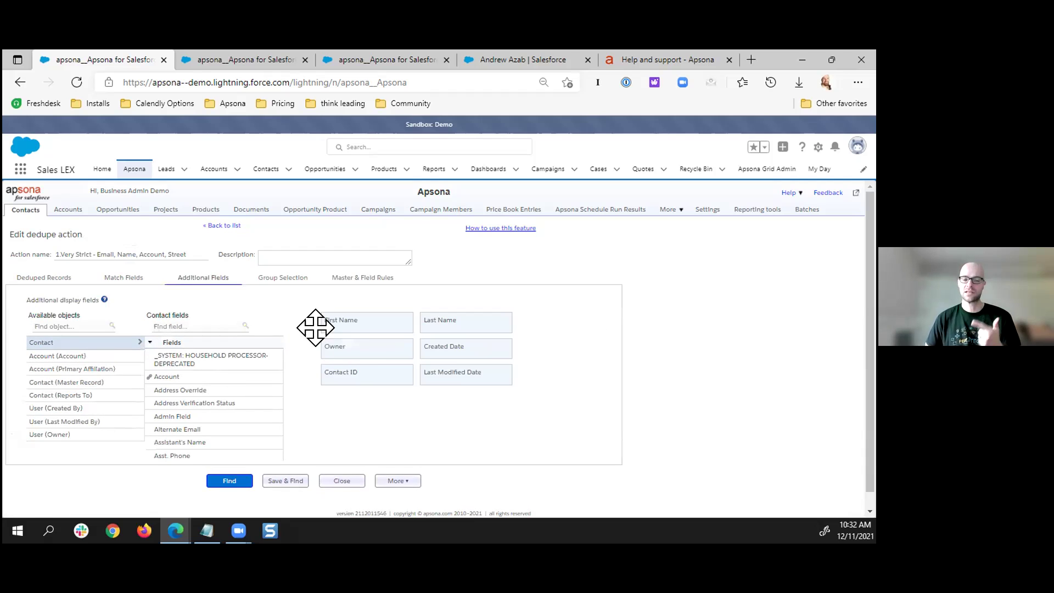
pyautogui.click(286, 279)
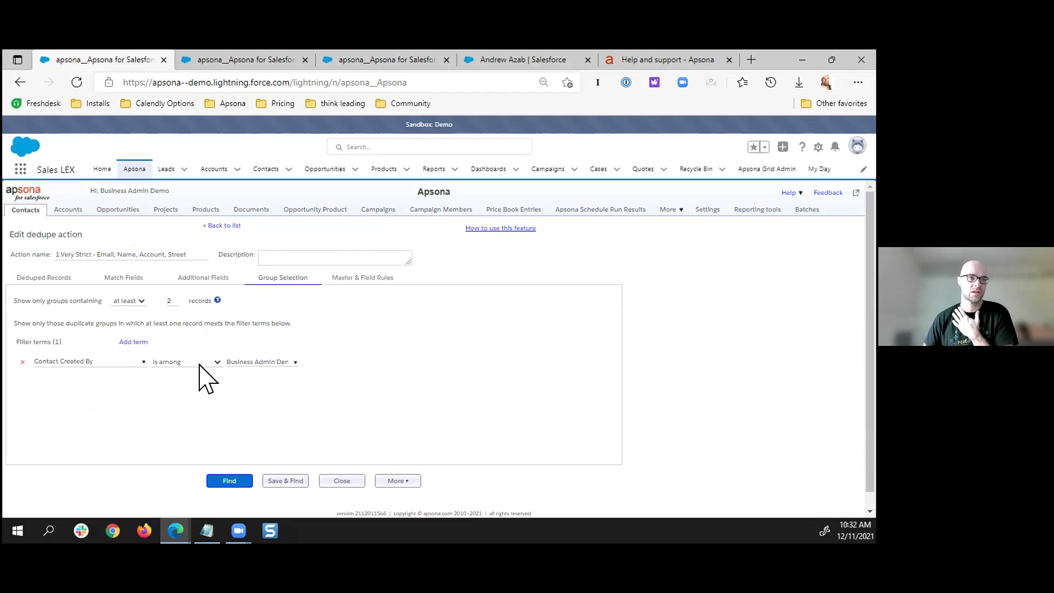
pyautogui.click(257, 361)
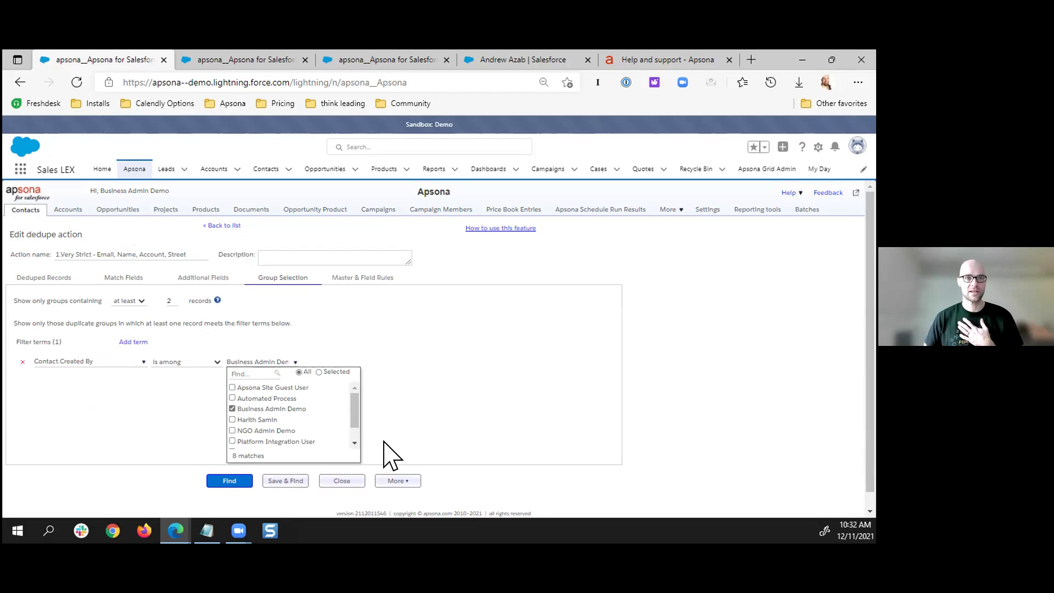
# - Save the dedupe action and find duplicates, then inspect the custom merge setup for the hotmail.com group and cancel it
pyautogui.click(283, 482)
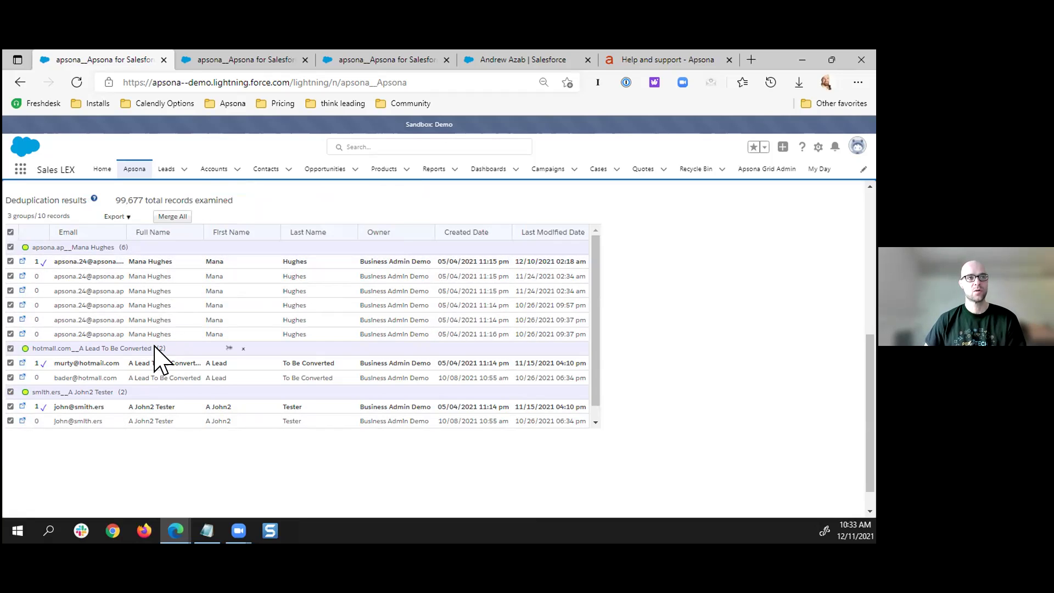
pyautogui.click(229, 348)
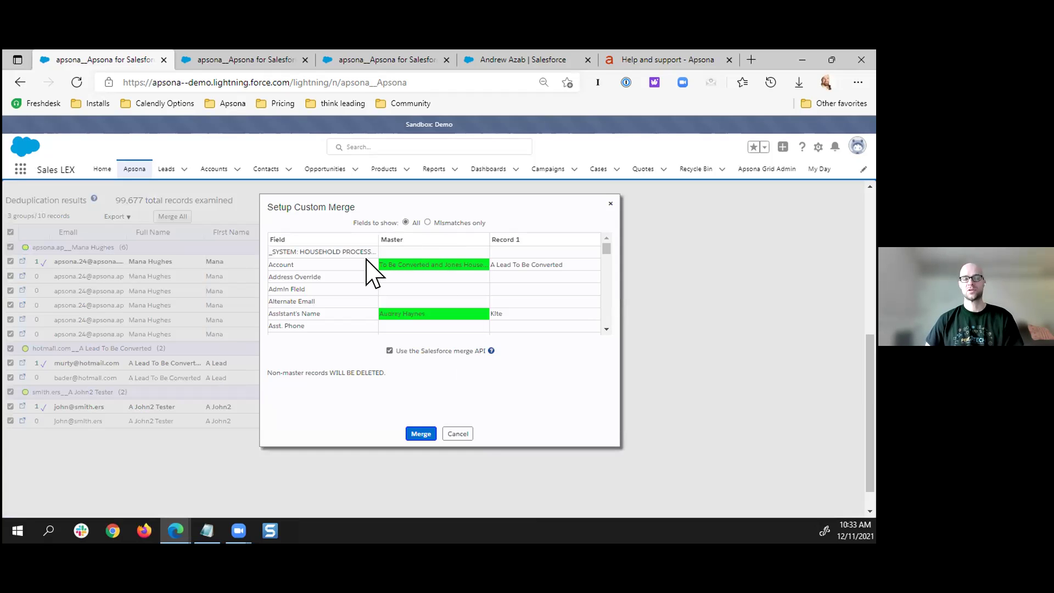
pyautogui.click(458, 434)
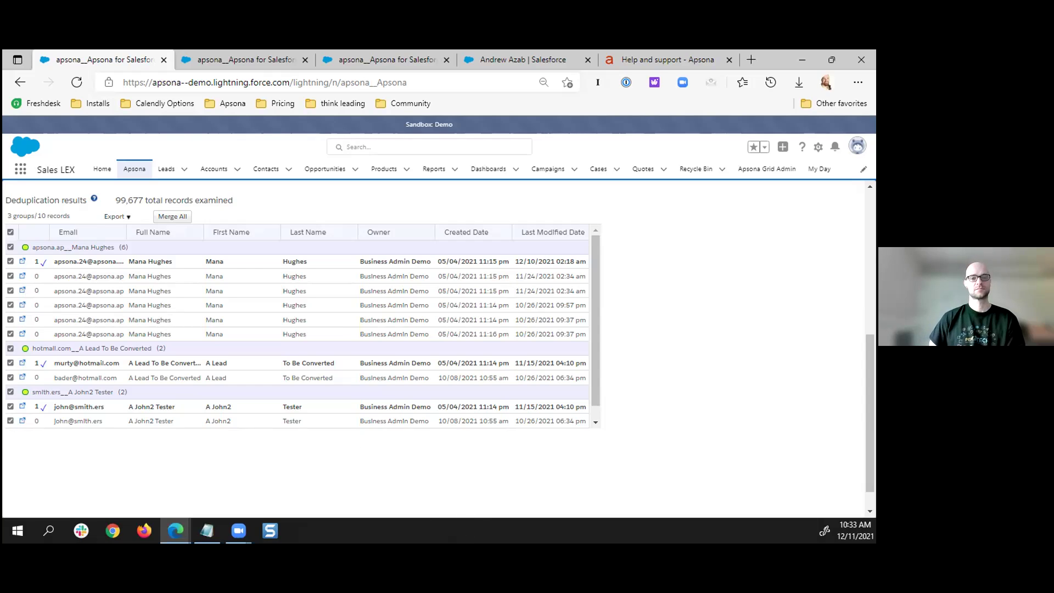
# - Leave the deduplication results and return to the tabular view of Contacts
pyautogui.click(134, 175)
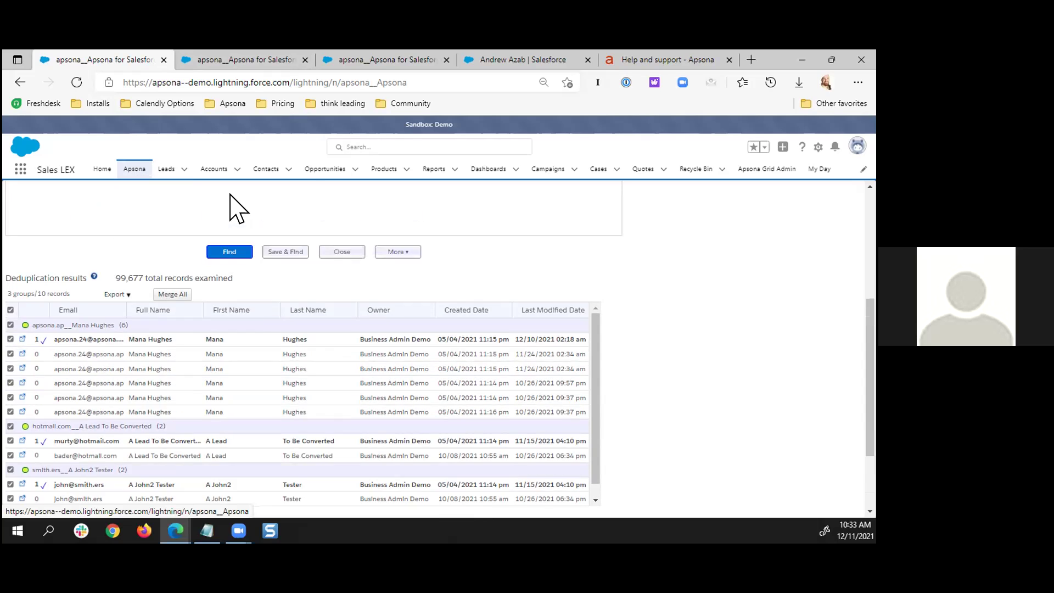
pyautogui.scroll(3, 165, 225)
pyautogui.moveTo(26, 213)
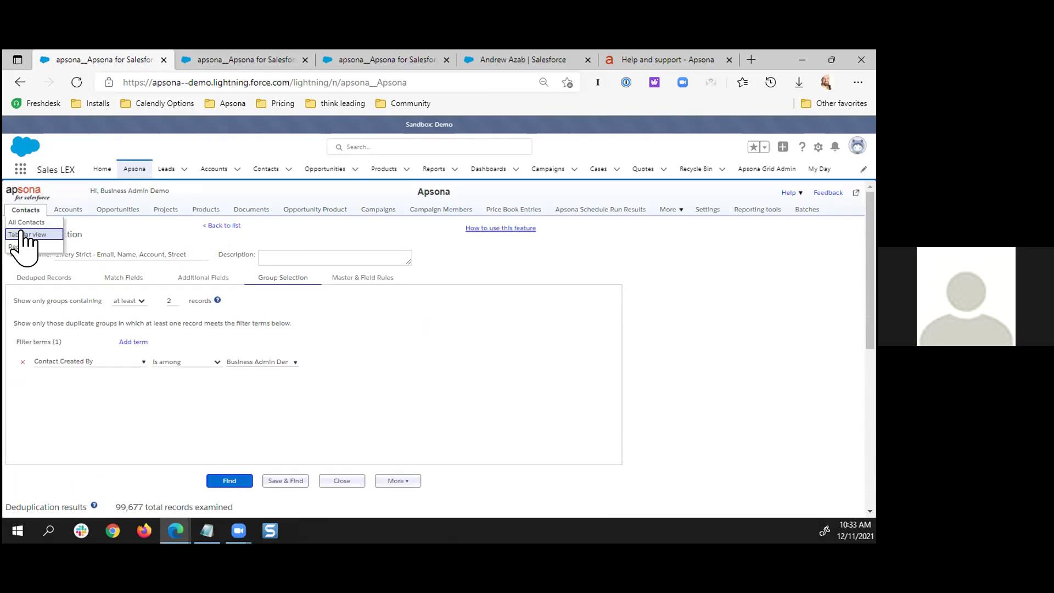
pyautogui.click(22, 233)
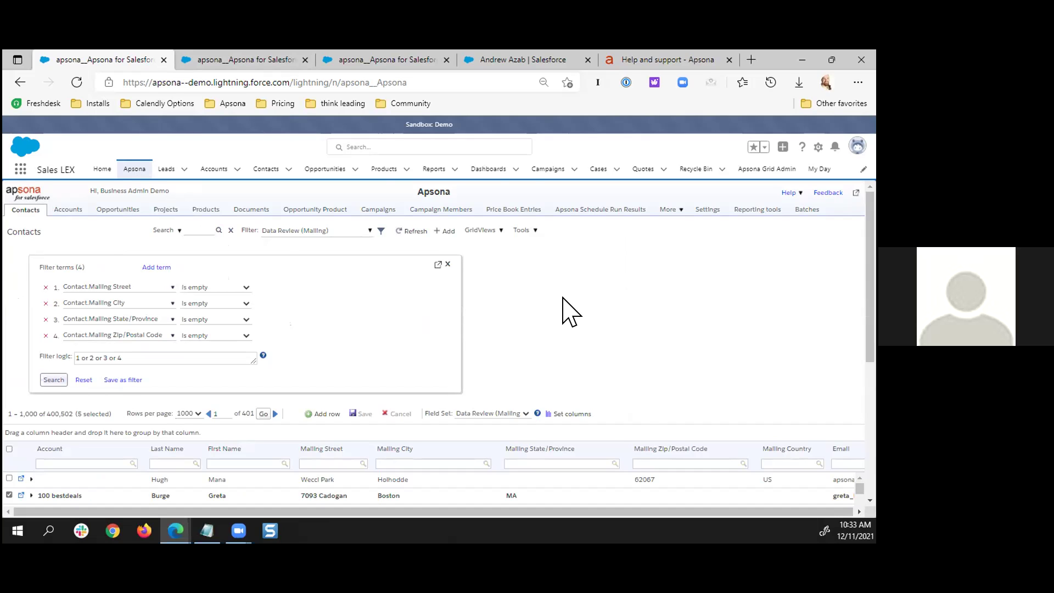
# - Filter the contacts grid to records whose Mailing Country contains any of US, USA, United States
pyautogui.scroll(-1, 569, 312)
pyautogui.scroll(-1, 571, 310)
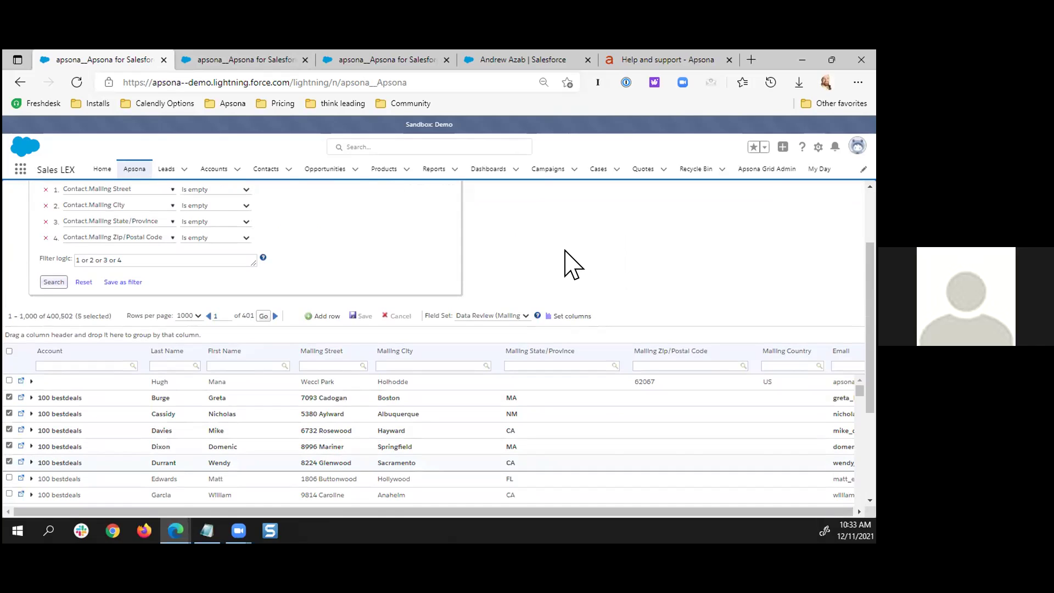
pyautogui.scroll(-1, 724, 241)
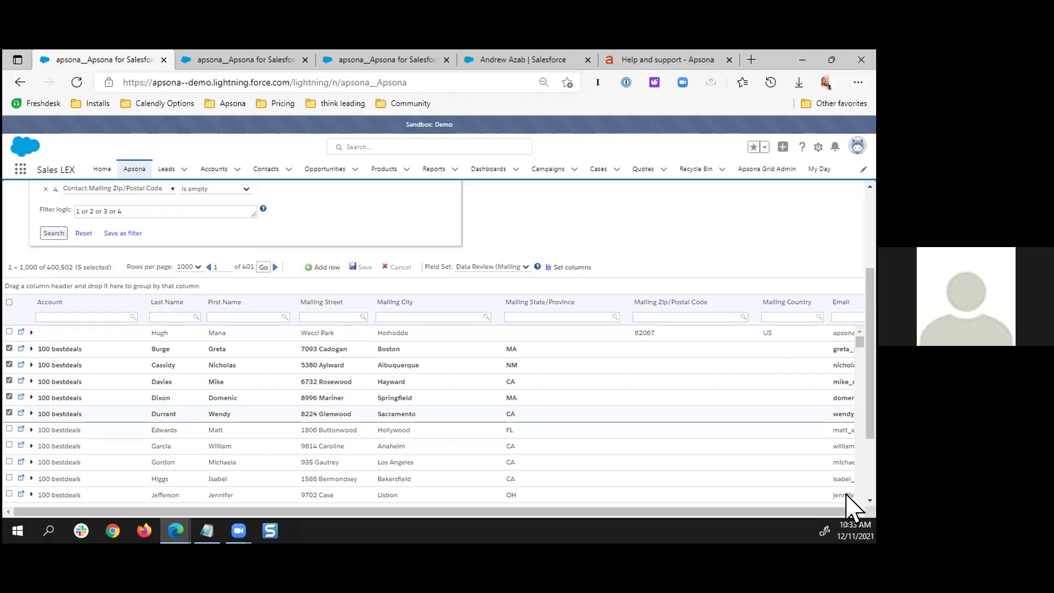
pyautogui.click(780, 317)
pyautogui.write('US, USA, U')
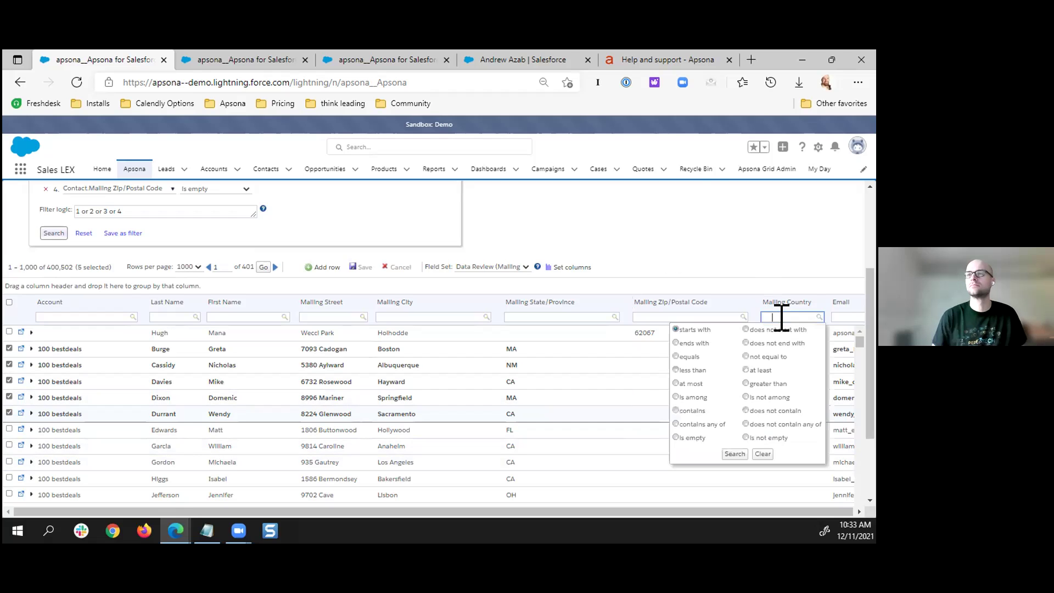
pyautogui.write('nited States')
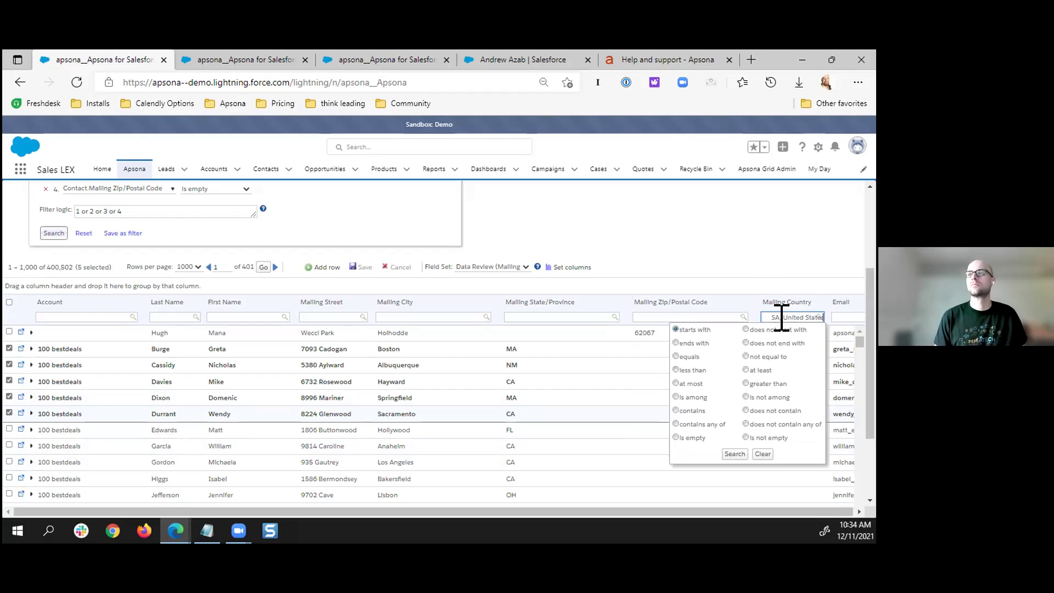
pyautogui.hotkey('ctrl', 'a')
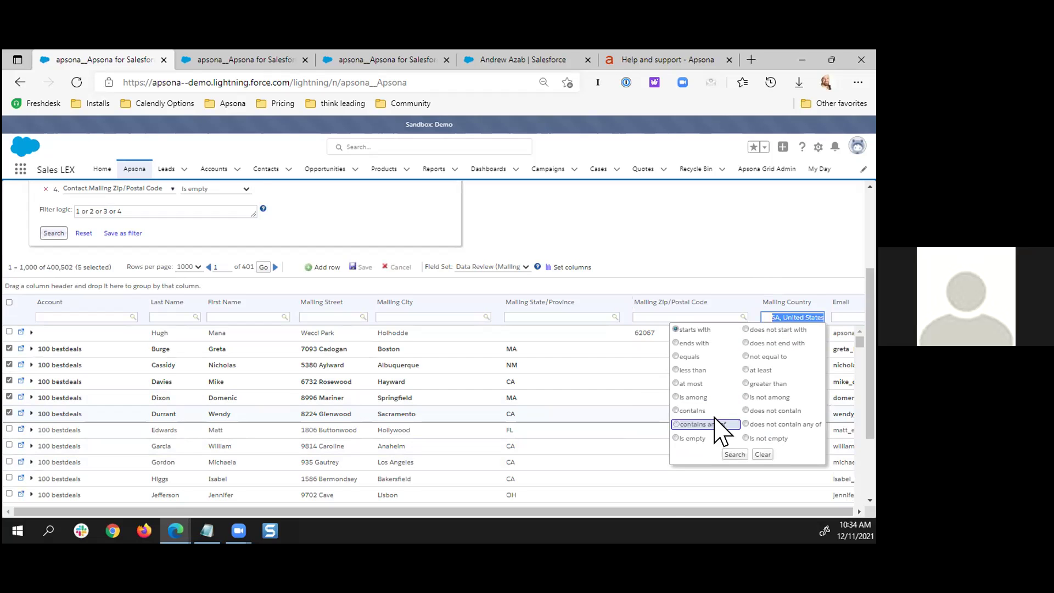
pyautogui.click(697, 425)
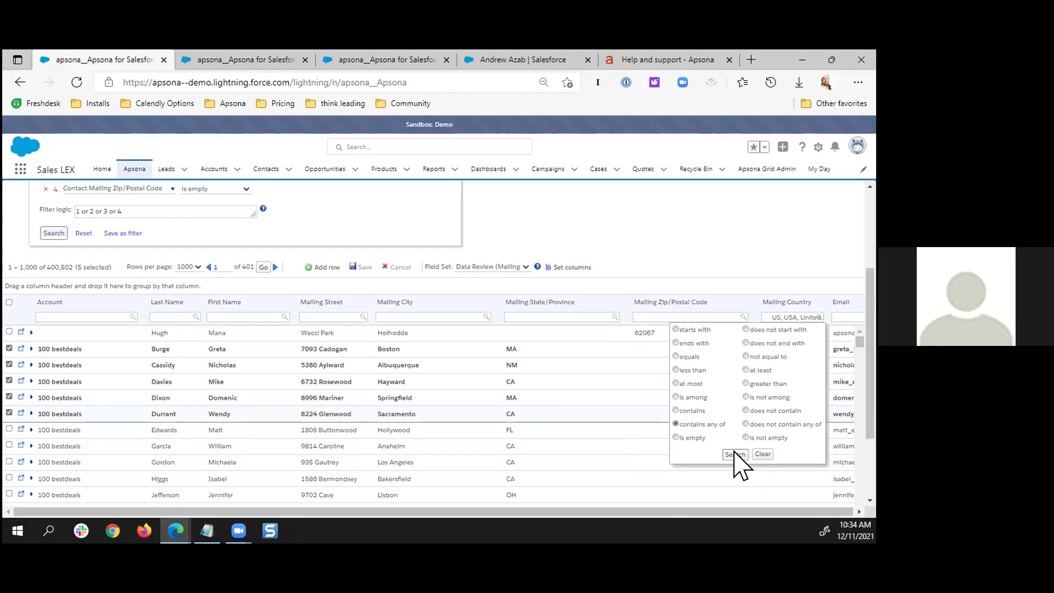
pyautogui.click(735, 454)
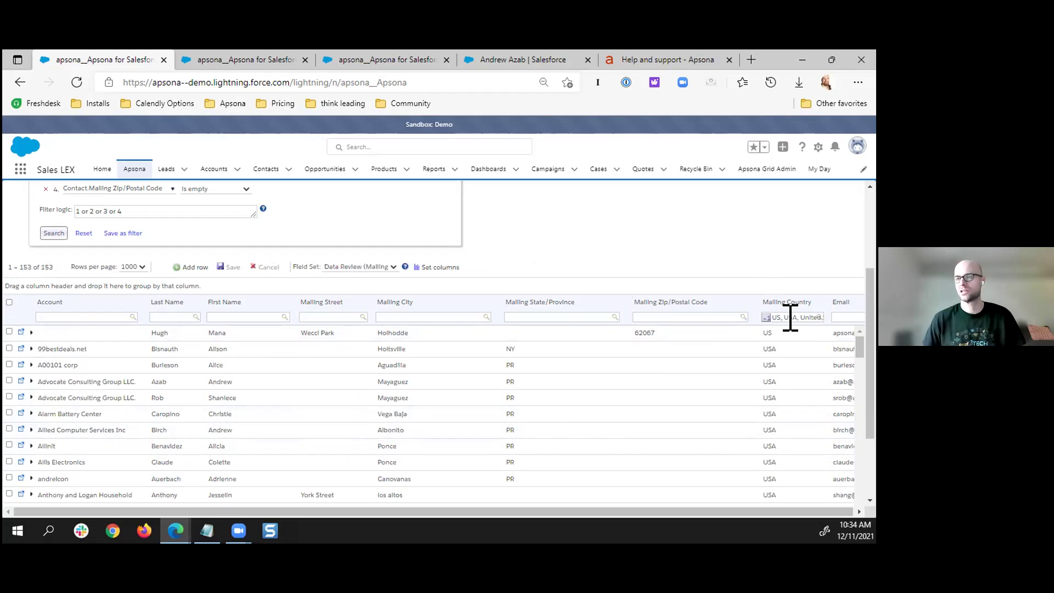
# - Sort the filtered contacts by Mailing Country, first ascending and then descending, to compare the country spellings
pyautogui.scroll(-3, 795, 353)
pyautogui.scroll(-5, 795, 353)
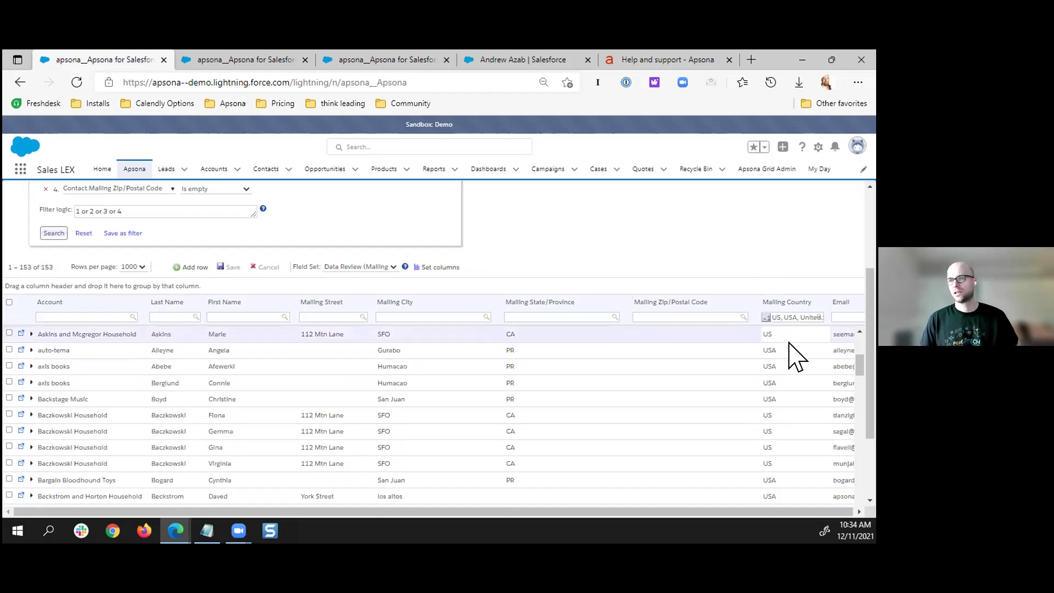
pyautogui.click(779, 303)
pyautogui.moveTo(856, 381); pyautogui.dragTo(857, 332)
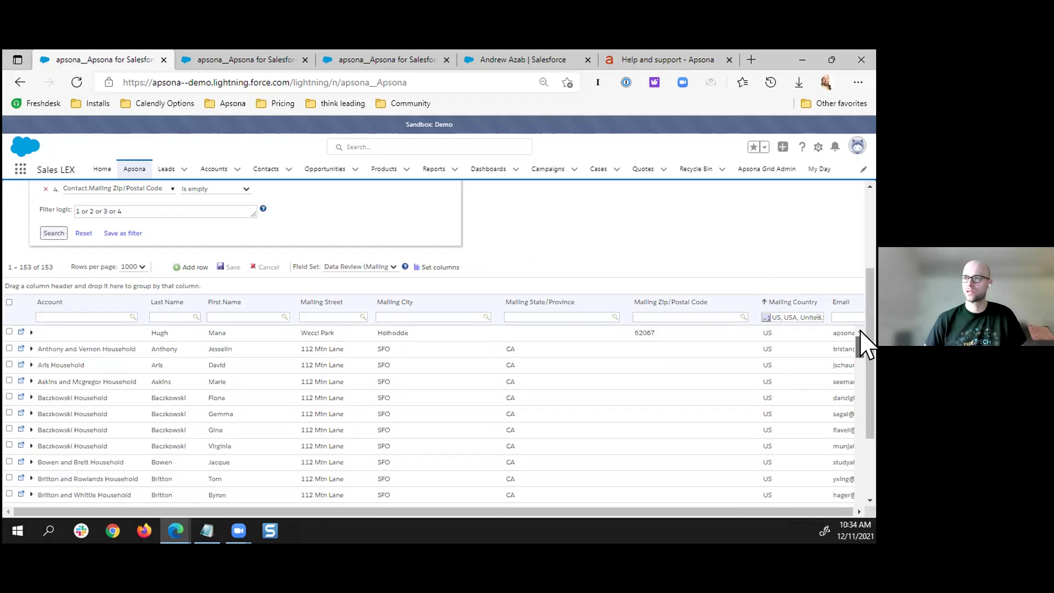
pyautogui.click(799, 305)
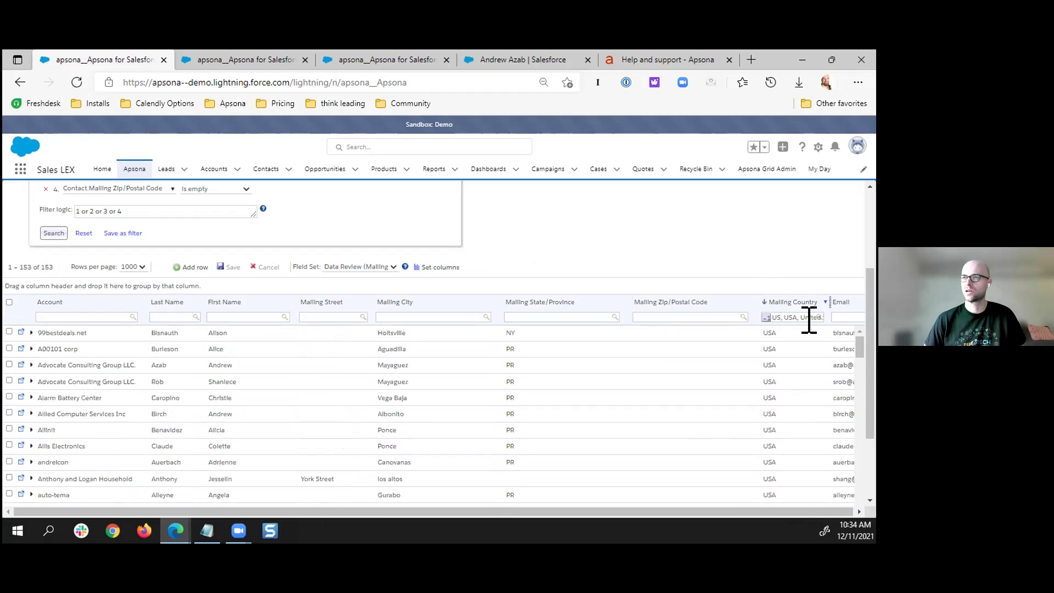
pyautogui.moveTo(860, 353)
pyautogui.mouseDown()
pyautogui.moveTo(856, 428)
pyautogui.moveTo(855, 335)
pyautogui.mouseUp()
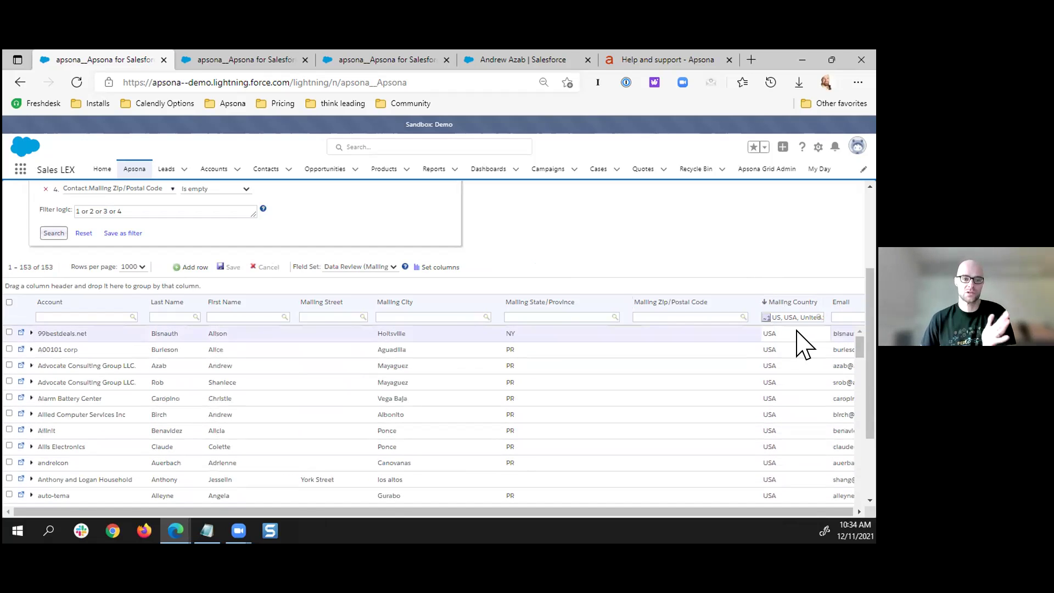
# - Select all filtered contacts, mass update their Mailing Country with the fixed value USA, and close the update dialog
pyautogui.click(9, 302)
pyautogui.scroll(3, 516, 230)
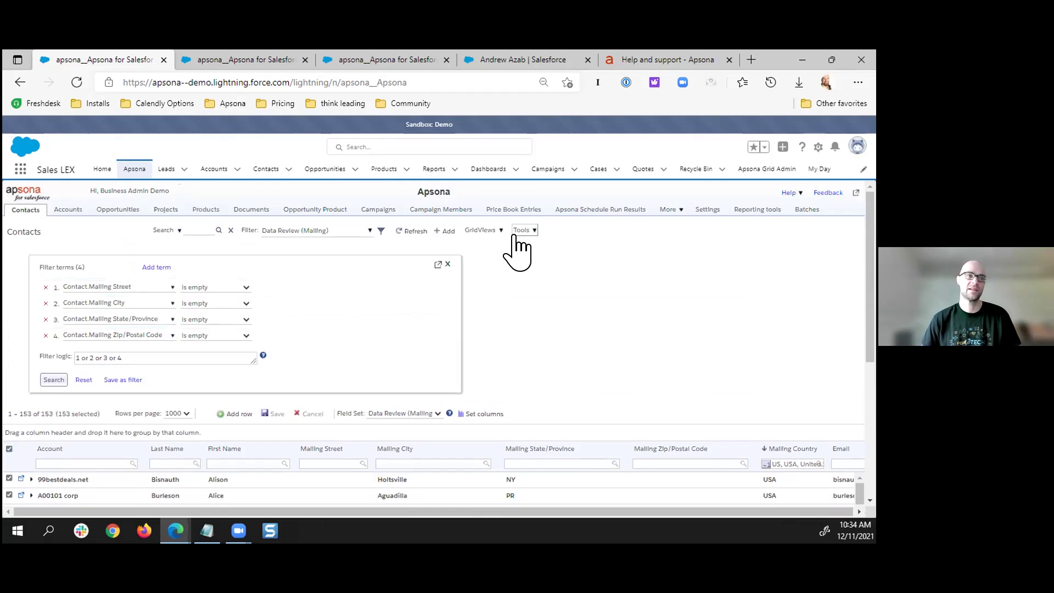
pyautogui.click(521, 231)
pyautogui.click(532, 287)
pyautogui.click(360, 278)
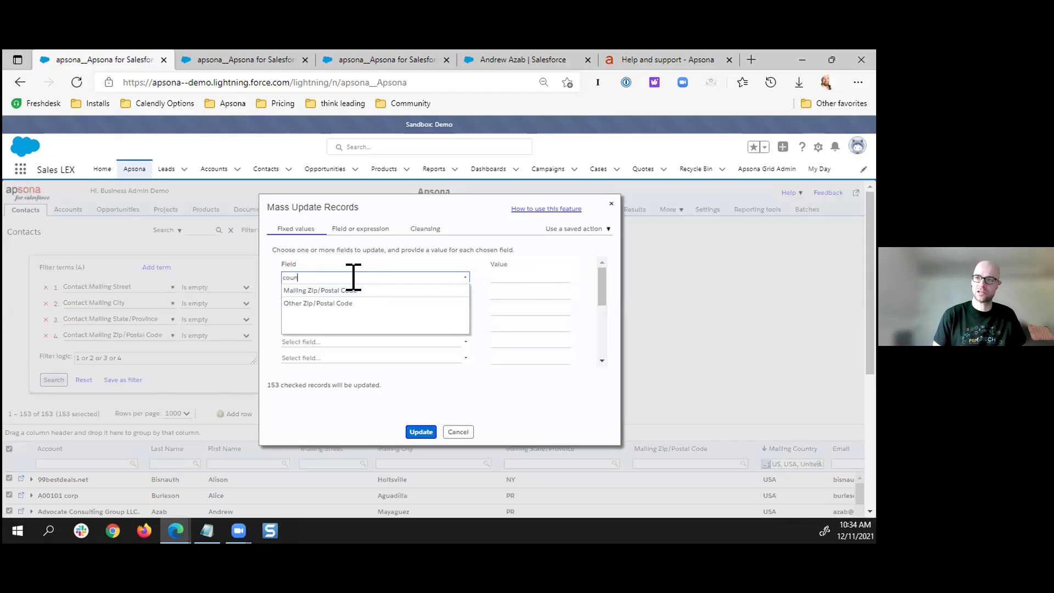
pyautogui.click(353, 291)
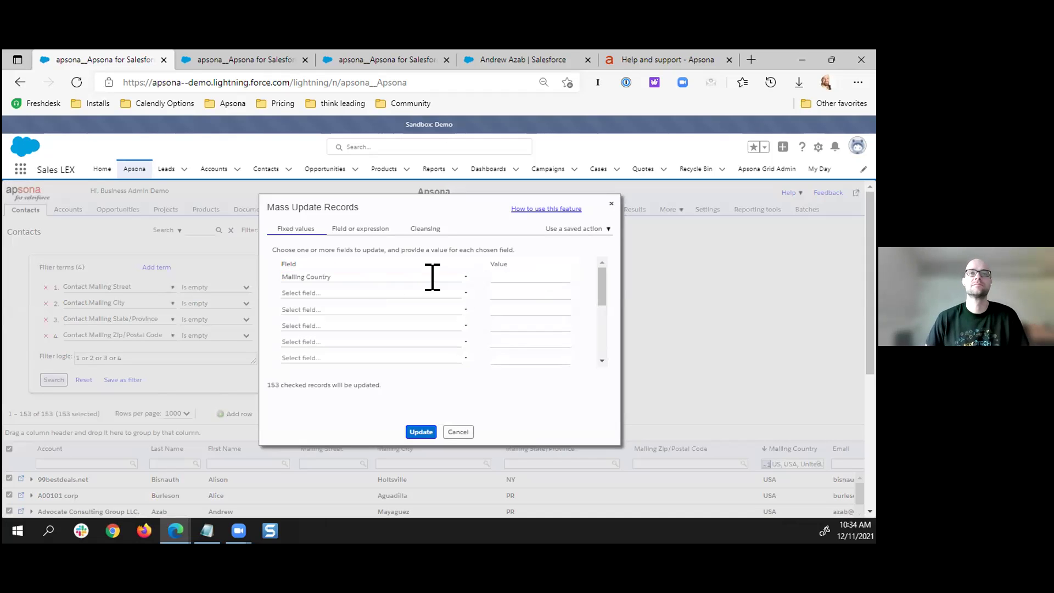
pyautogui.click(503, 277)
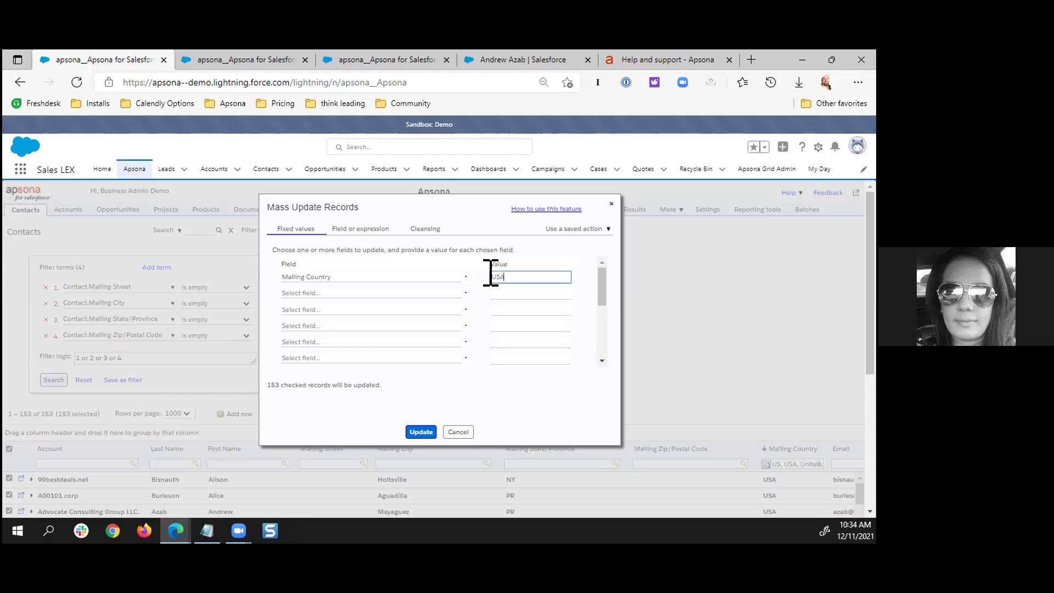
pyautogui.click(421, 432)
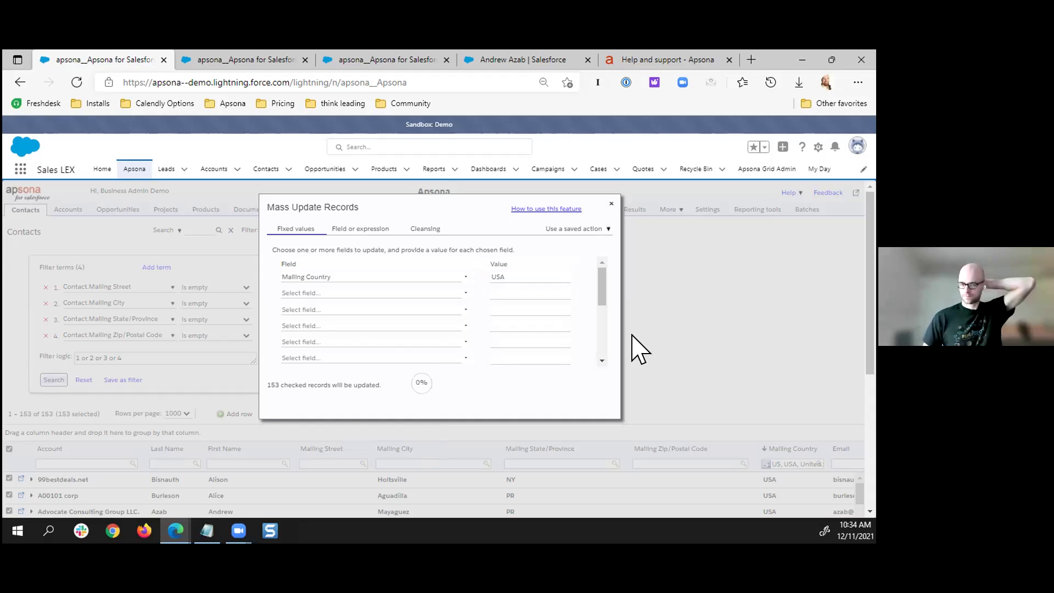
pyautogui.click(610, 202)
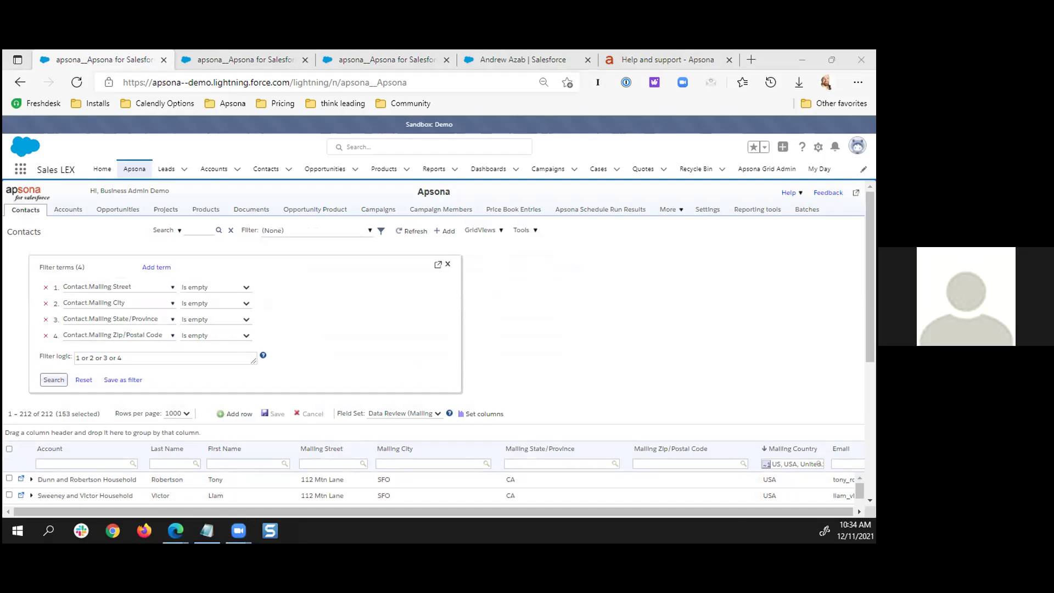
pyautogui.scroll(-3, 584, 318)
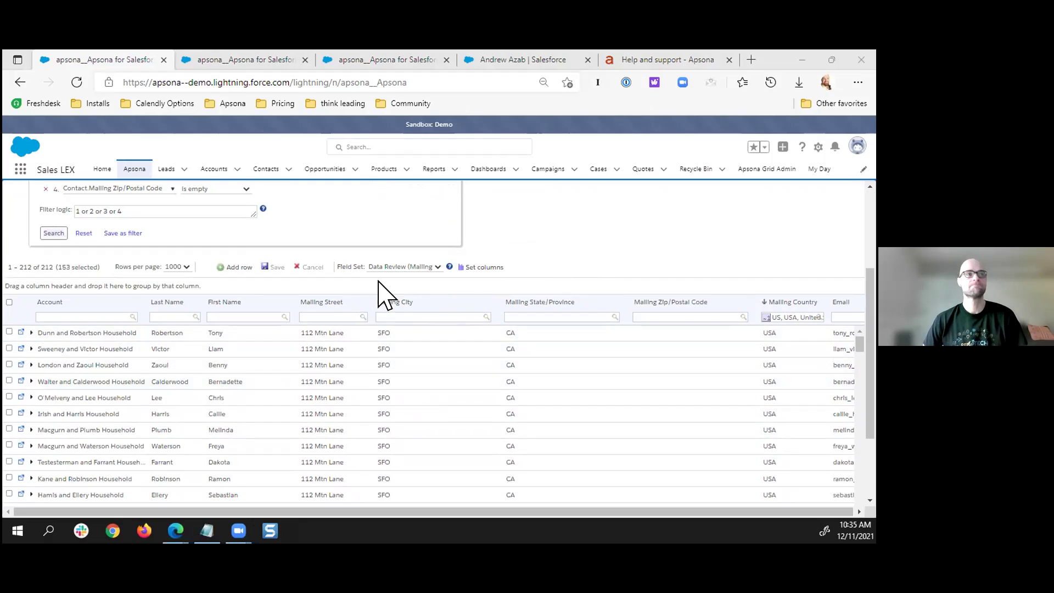
pyautogui.scroll(1, 74, 214)
pyautogui.scroll(1, 72, 213)
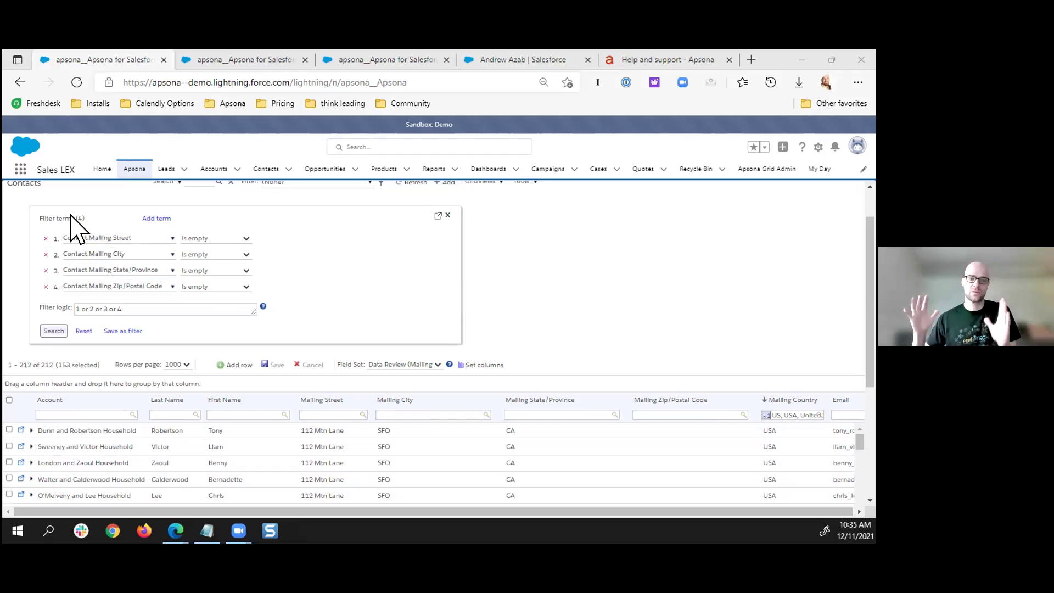
# - Select the first three contacts in the filtered grid and open the mass update for the checked records
pyautogui.scroll(-1, 555, 286)
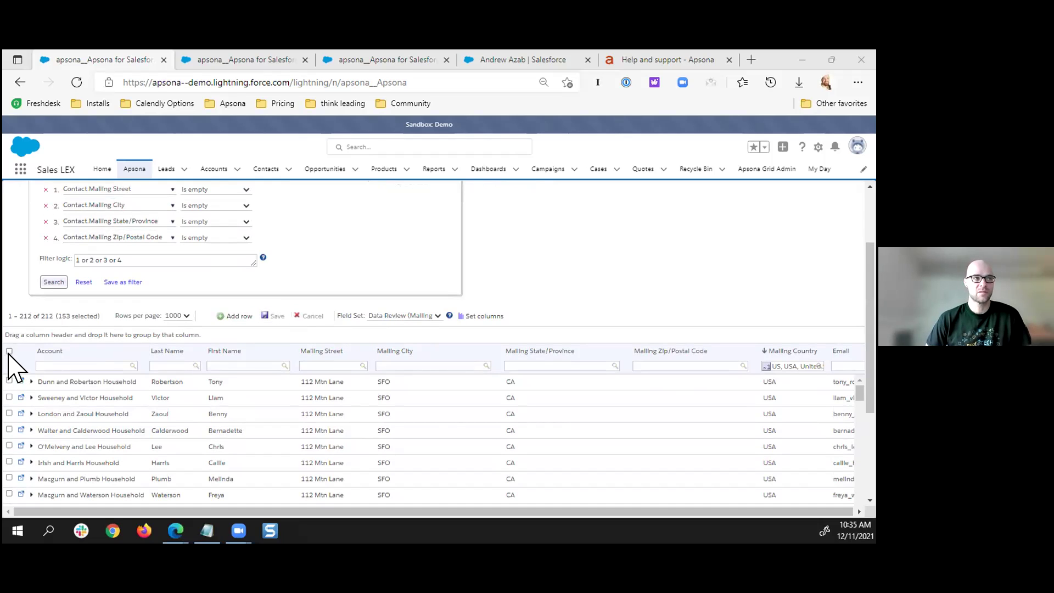
pyautogui.click(8, 380)
pyautogui.click(8, 397)
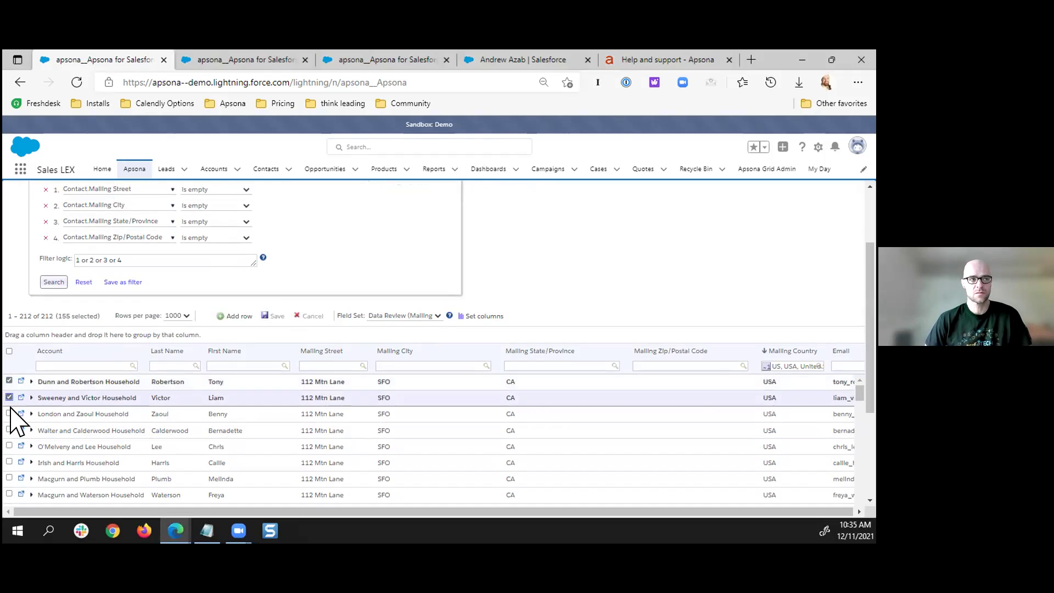
pyautogui.click(10, 414)
pyautogui.scroll(2, 565, 264)
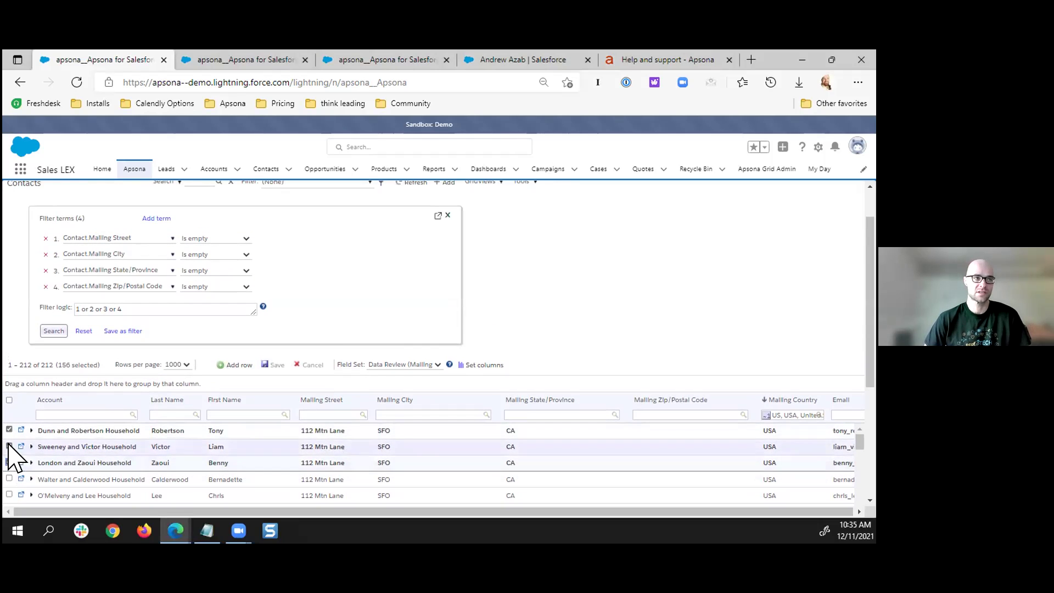
pyautogui.scroll(2, 510, 226)
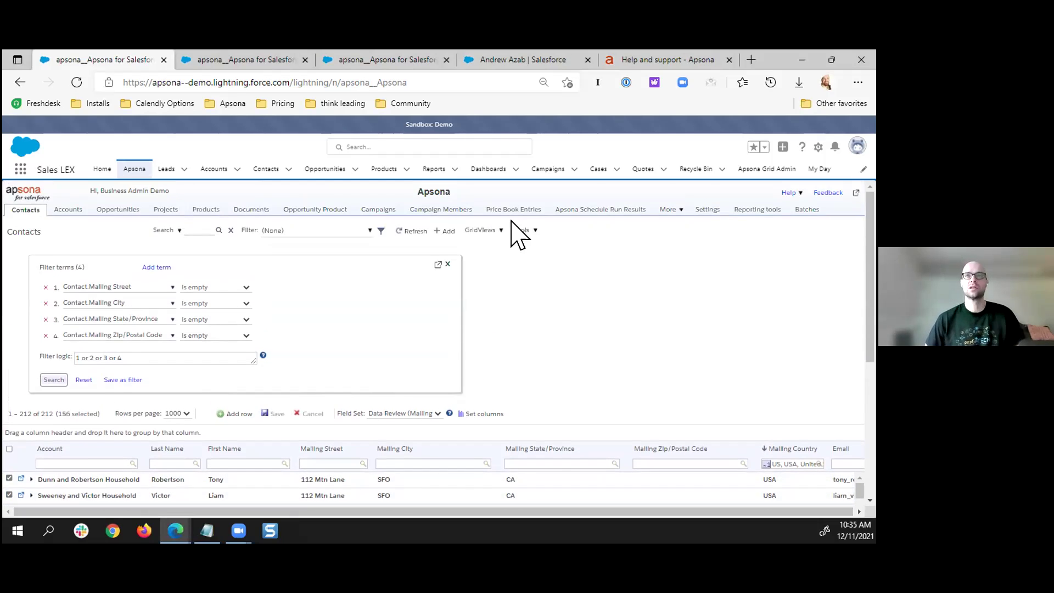
pyautogui.click(524, 231)
pyautogui.click(527, 277)
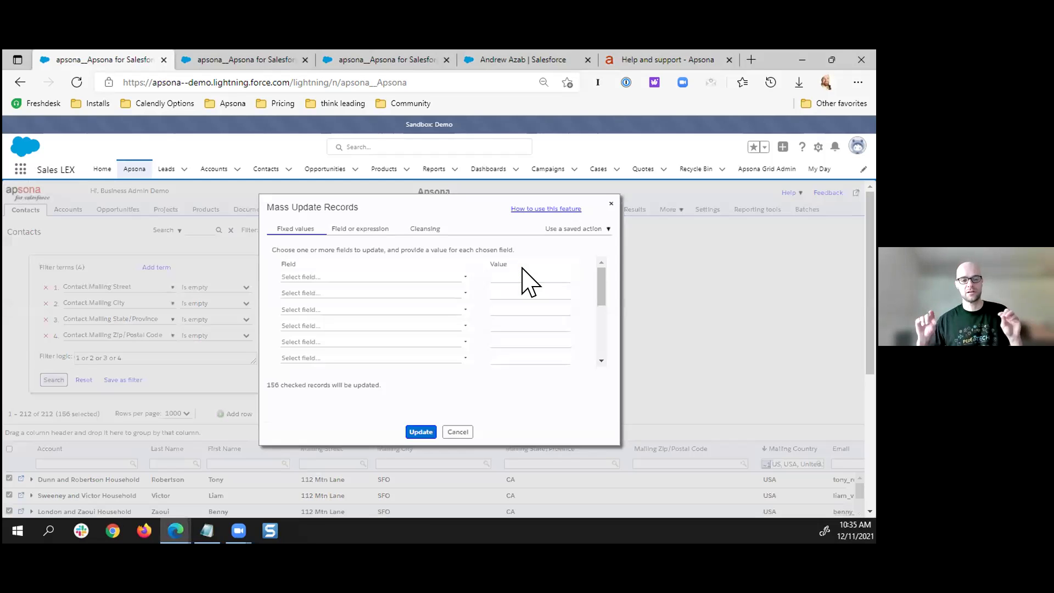
# - Examine the mass update's field or expression options, including the list of fields that can be added to an expression
pyautogui.click(369, 229)
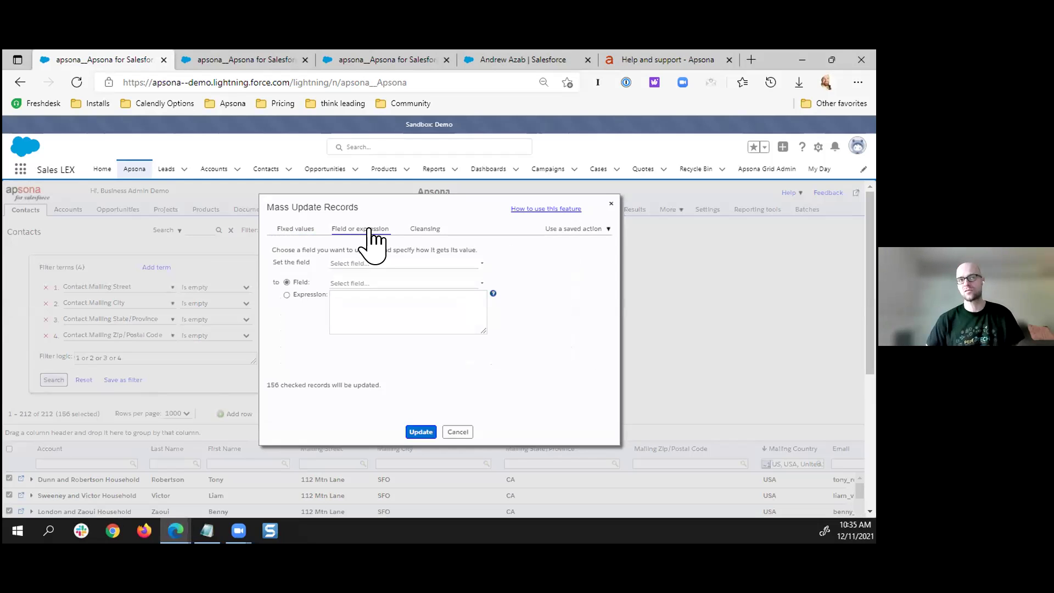
pyautogui.click(306, 295)
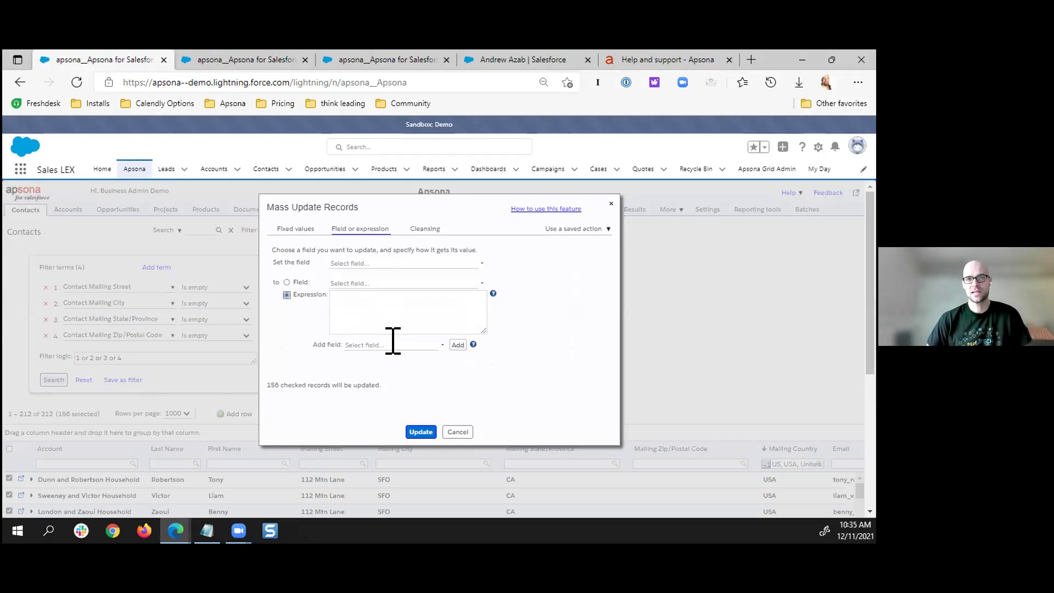
pyautogui.click(393, 345)
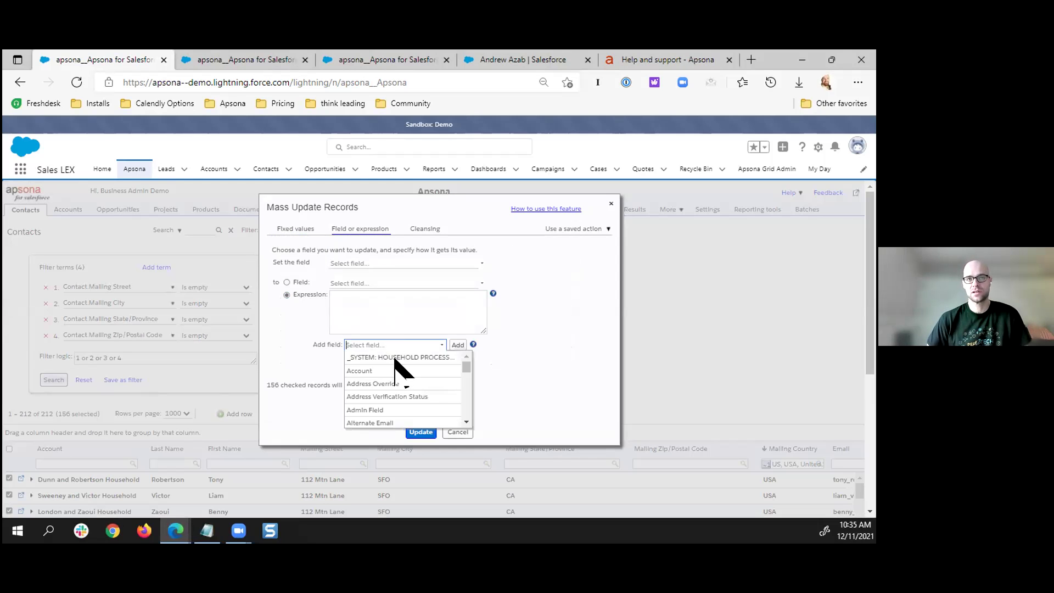
pyautogui.click(317, 354)
# - Examine the cleansing types offered for mass updates and cancel the update without applying anything
pyautogui.click(428, 230)
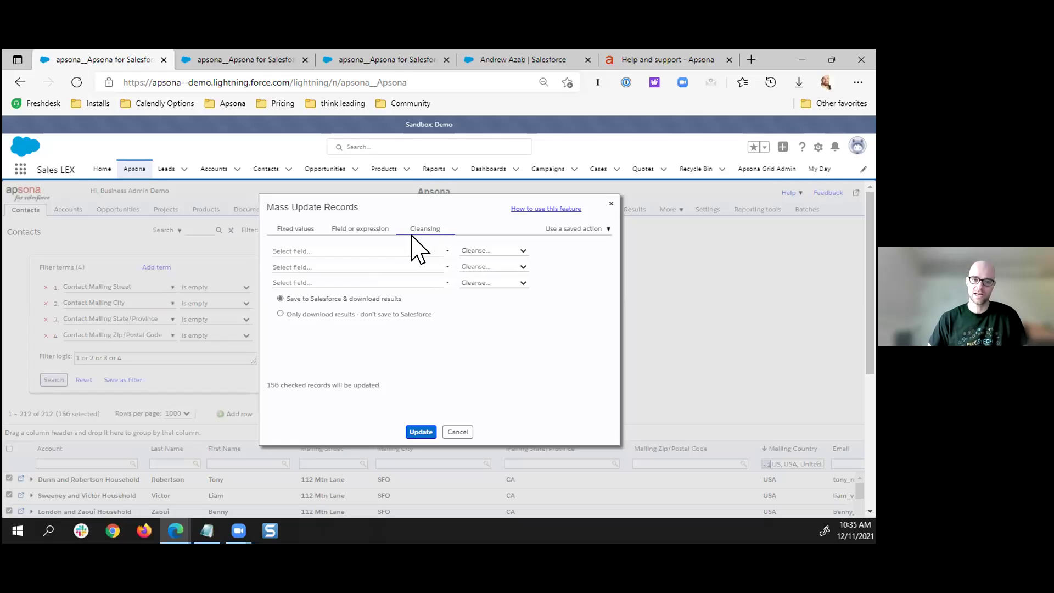
pyautogui.click(388, 250)
pyautogui.click(479, 251)
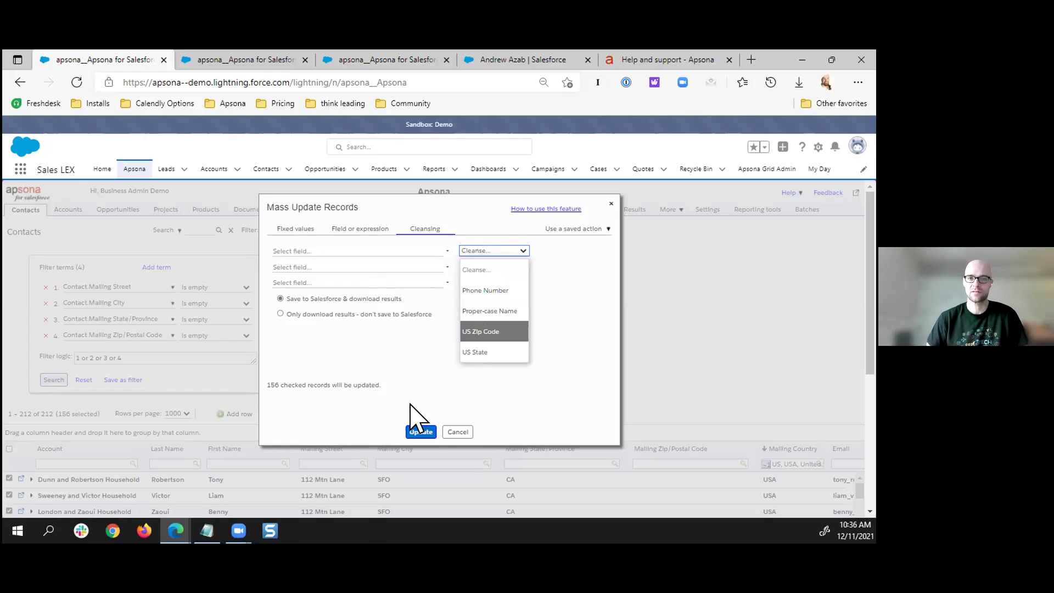
pyautogui.click(463, 433)
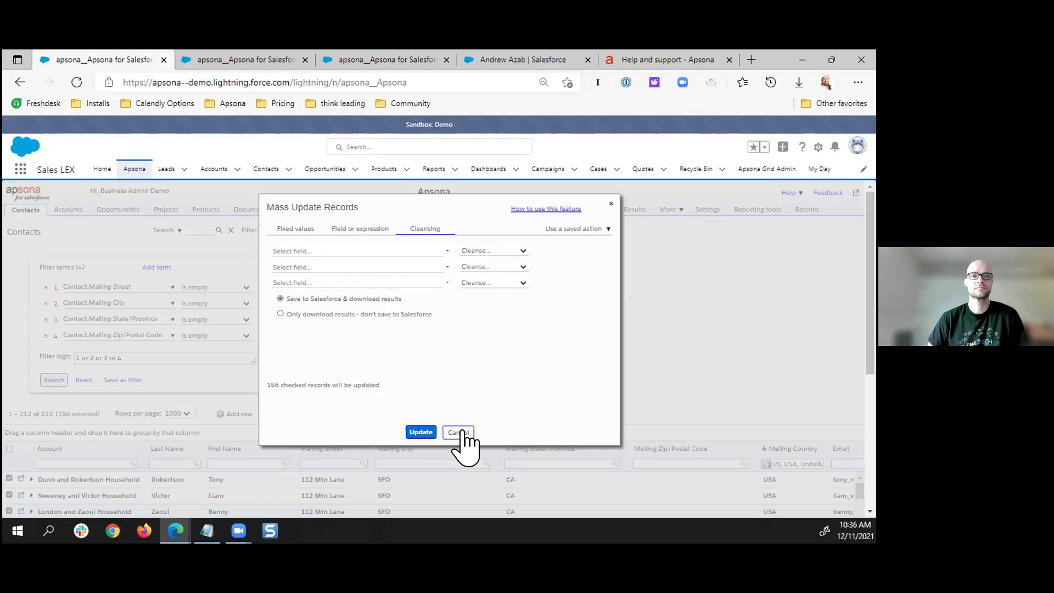
pyautogui.click(463, 434)
# - Check the first contact's Mailing State/Province and Zip/Postal Code cells without editing, and clear the grid's Mailing Country filter
pyautogui.scroll(-1, 615, 330)
pyautogui.scroll(-1, 604, 322)
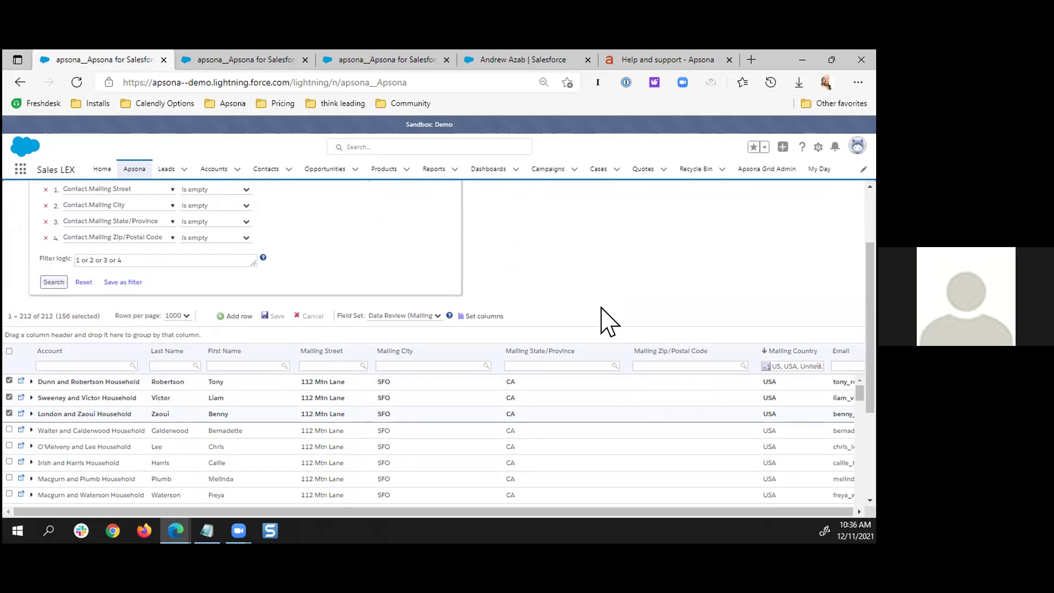
pyautogui.click(541, 383)
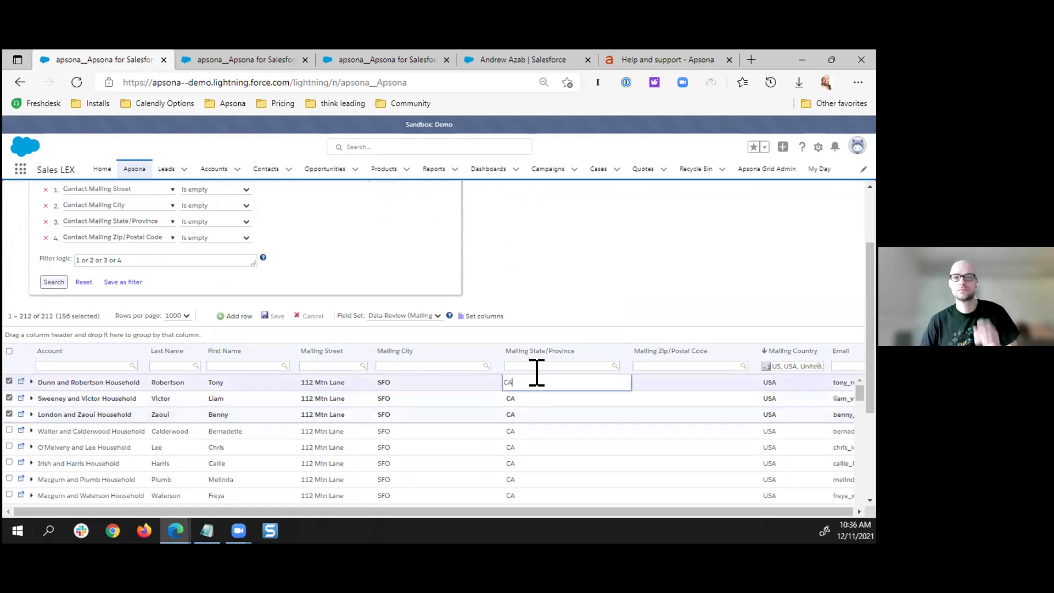
pyautogui.click(647, 383)
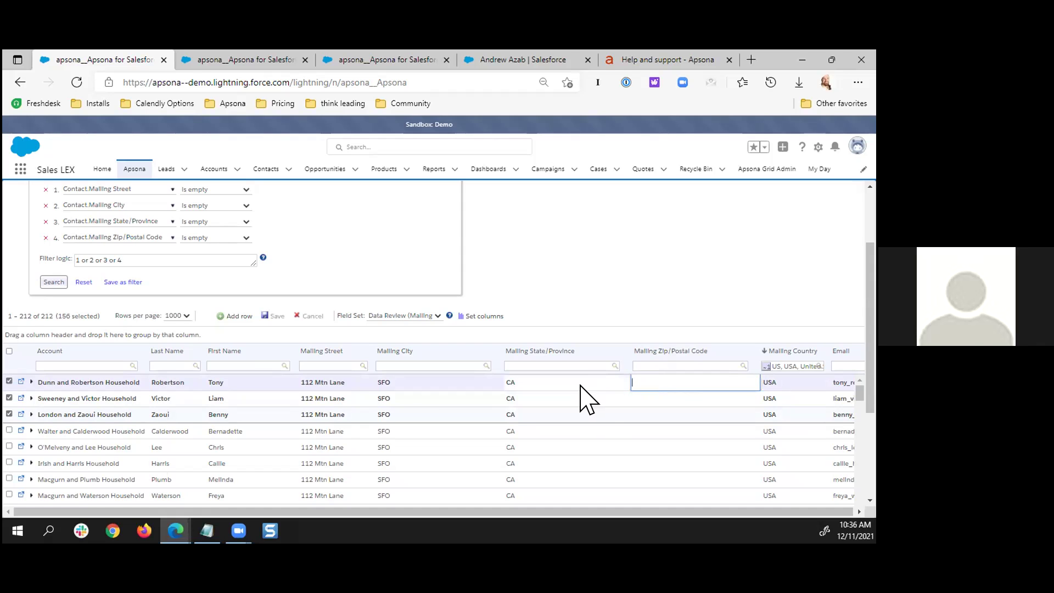
pyautogui.click(764, 366)
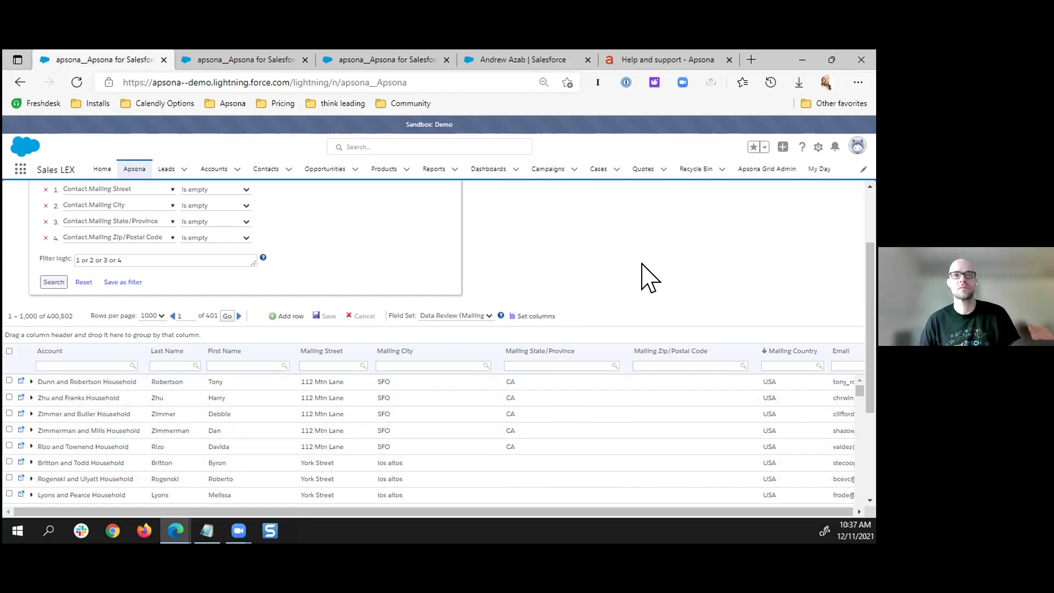
pyautogui.moveTo(870, 411); pyautogui.dragTo(877, 426)
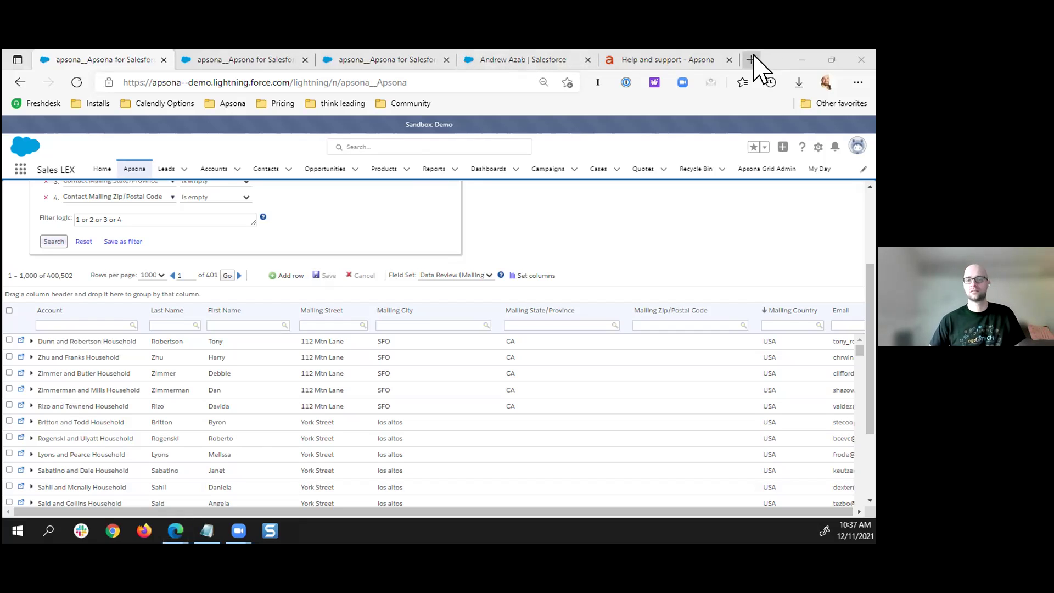
# - Switch to the Data Literacy Steps presentation, view the "See Your Data - is all my Data accurate?" slide, and return to Apsona
pyautogui.hotkey('alt', 'Tab')
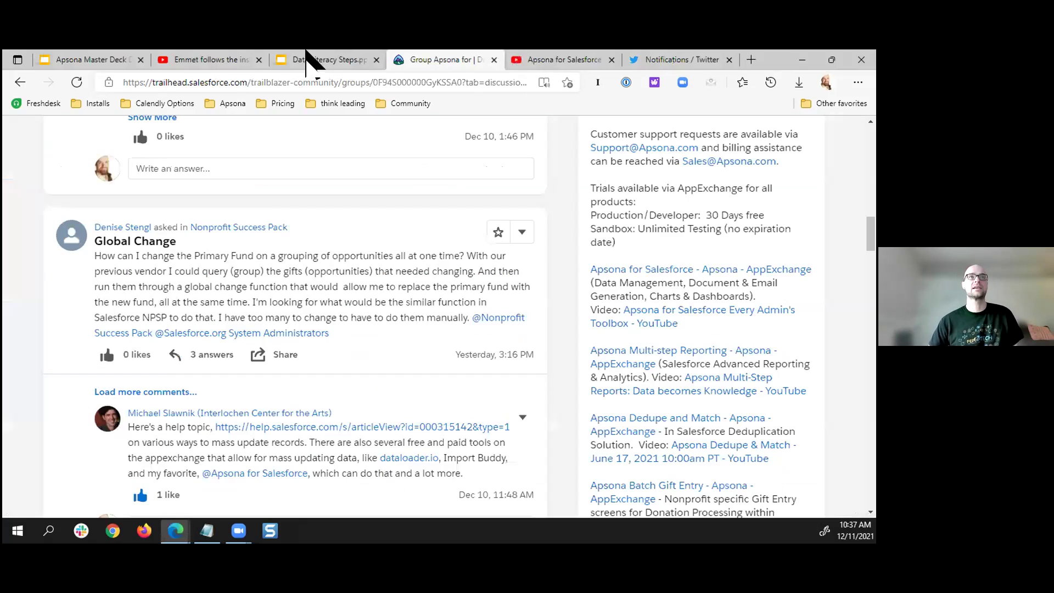
pyautogui.click(316, 59)
pyautogui.press('Right')
pyautogui.press('Right')
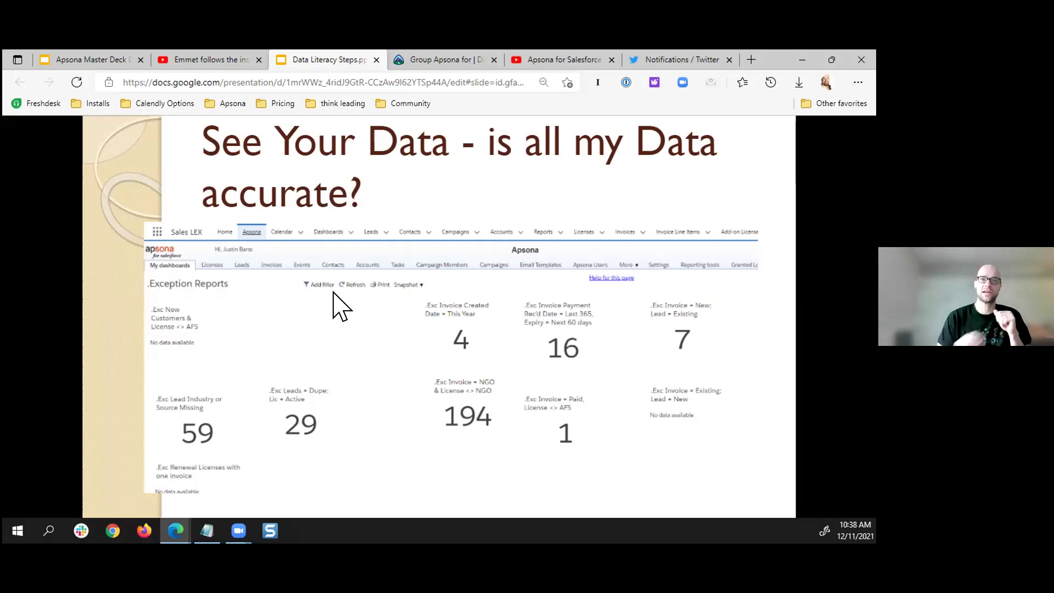
pyautogui.hotkey('alt', 'Tab')
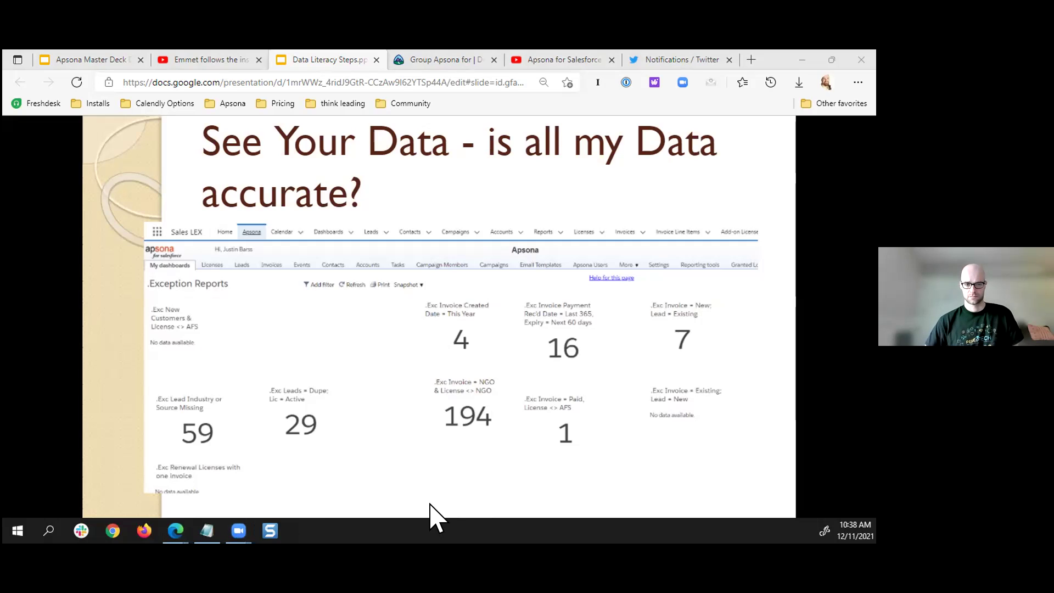
pyautogui.hotkey('alt', 'Tab')
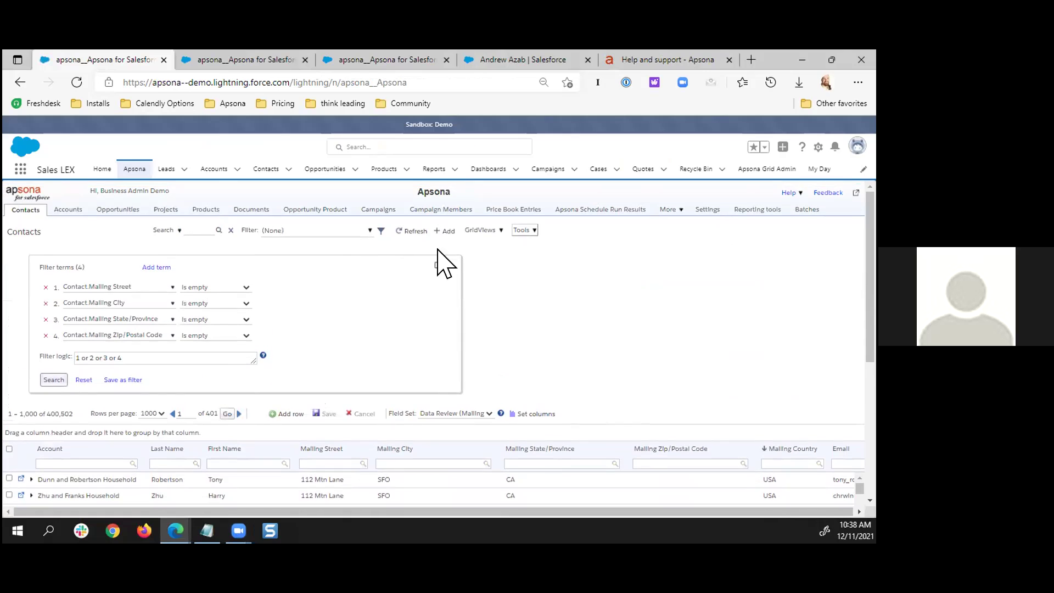
# - Apply the saved contacts filter Data Review (Engagement) and switch the grid to the engagement data review field set
pyautogui.click(346, 231)
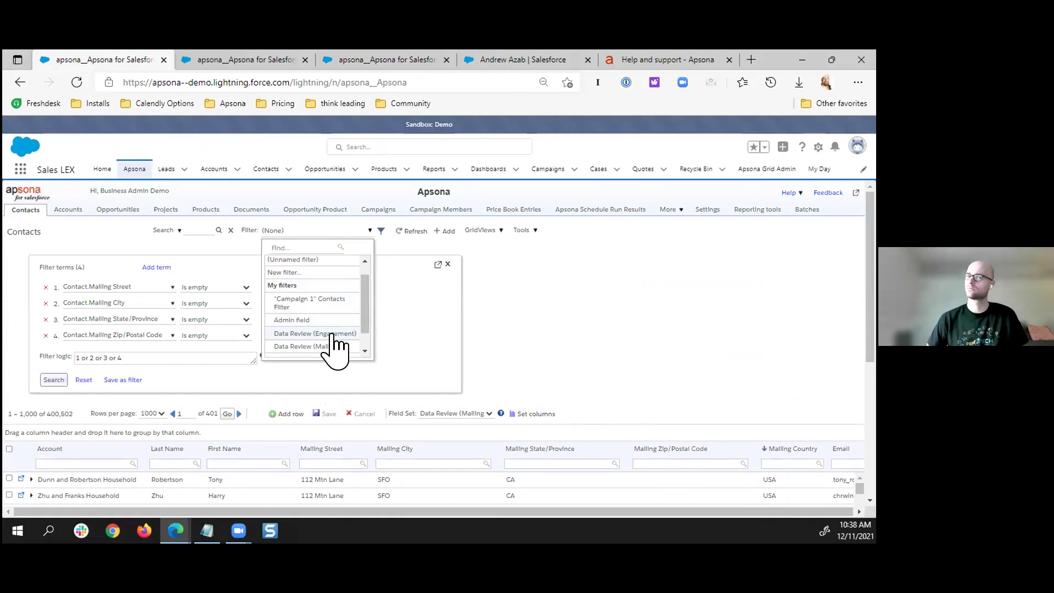
pyautogui.click(335, 334)
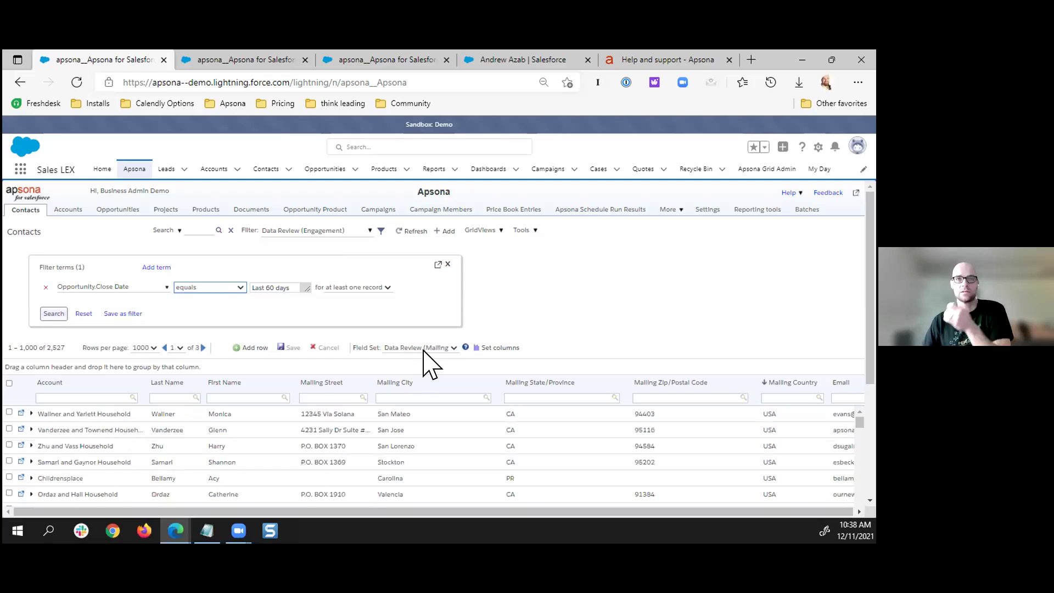
pyautogui.click(425, 349)
pyautogui.click(428, 408)
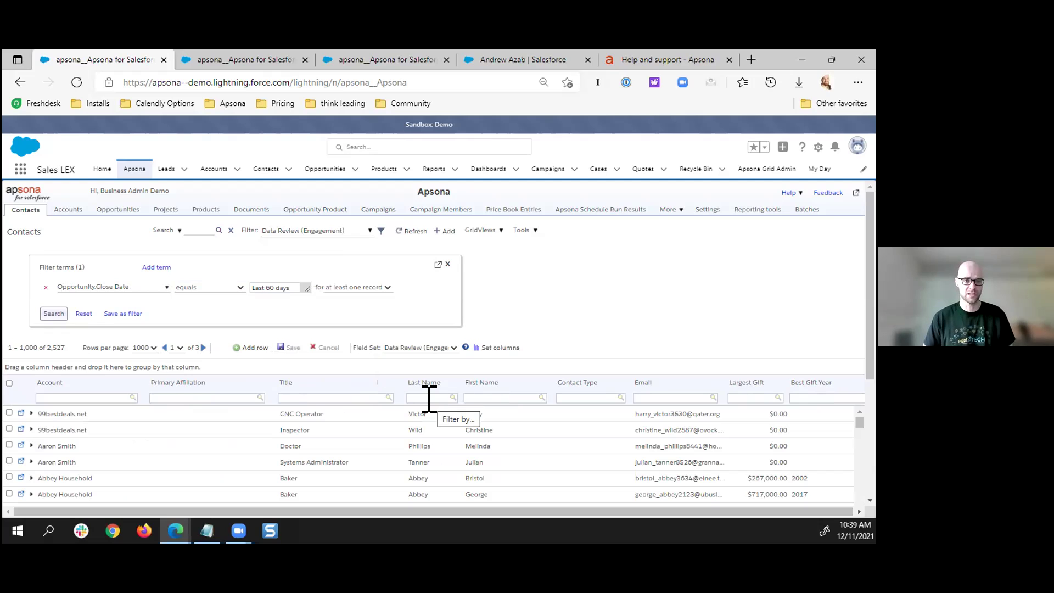
pyautogui.scroll(-1, 555, 332)
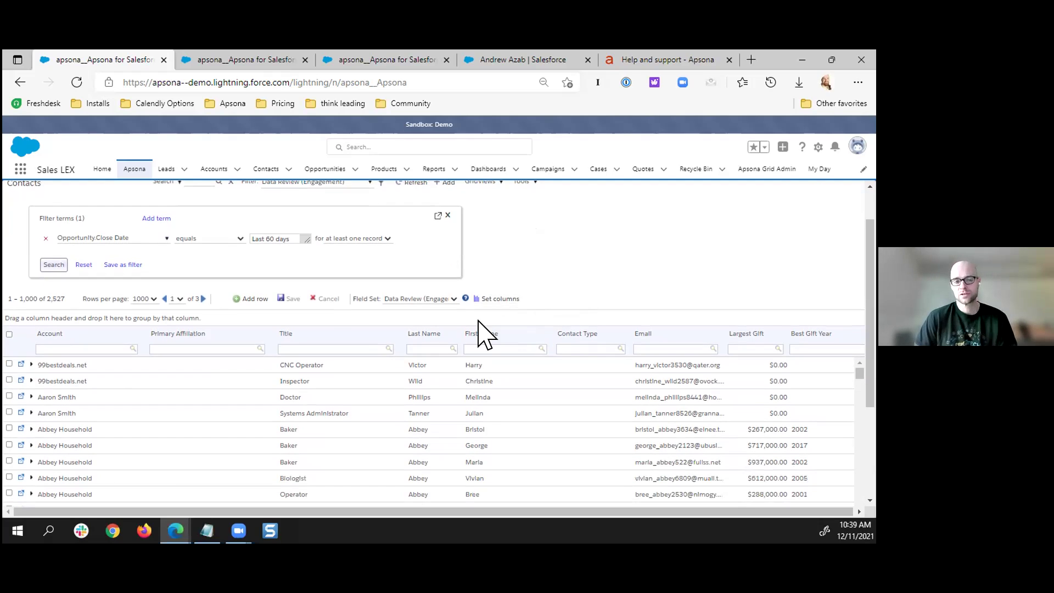
pyautogui.scroll(1, 290, 329)
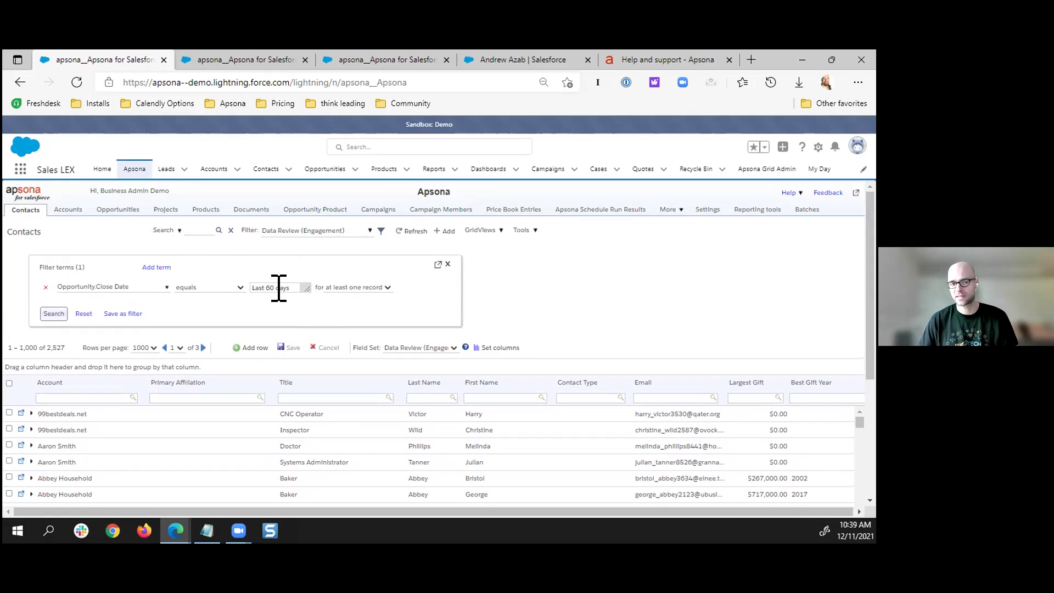
# - Review the field, date and record-match choices of the Opportunity Close Date term, keep them unchanged, and rerun the search
pyautogui.click(137, 286)
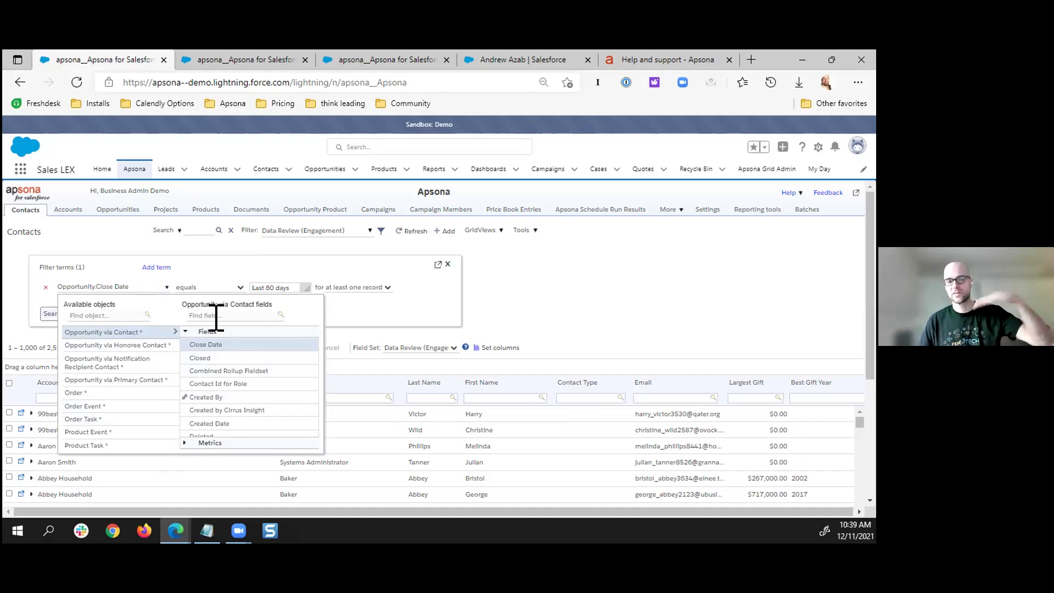
pyautogui.click(281, 288)
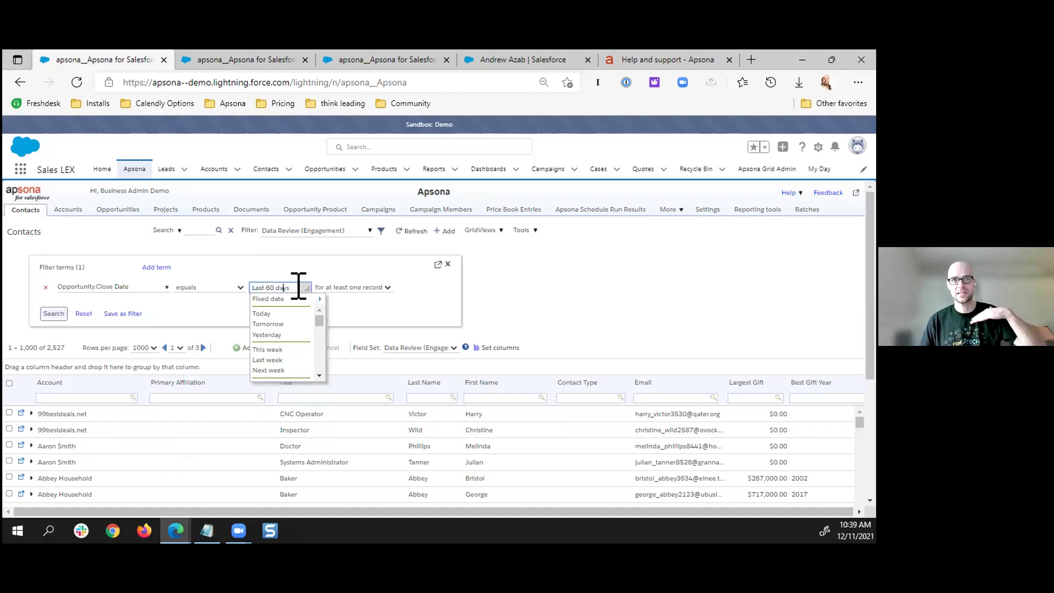
pyautogui.click(327, 289)
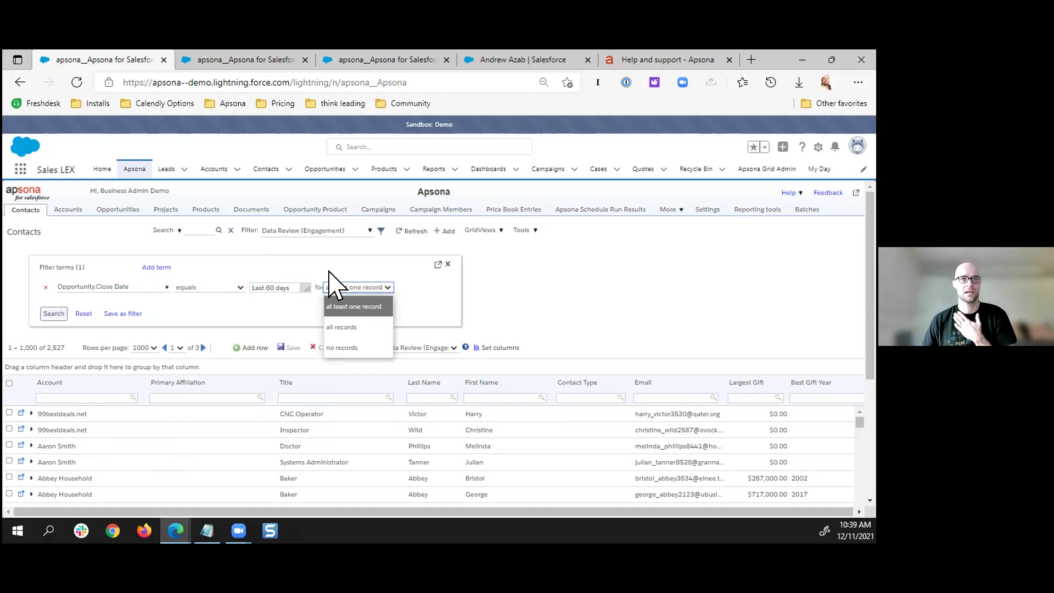
pyautogui.click(331, 284)
pyautogui.click(53, 314)
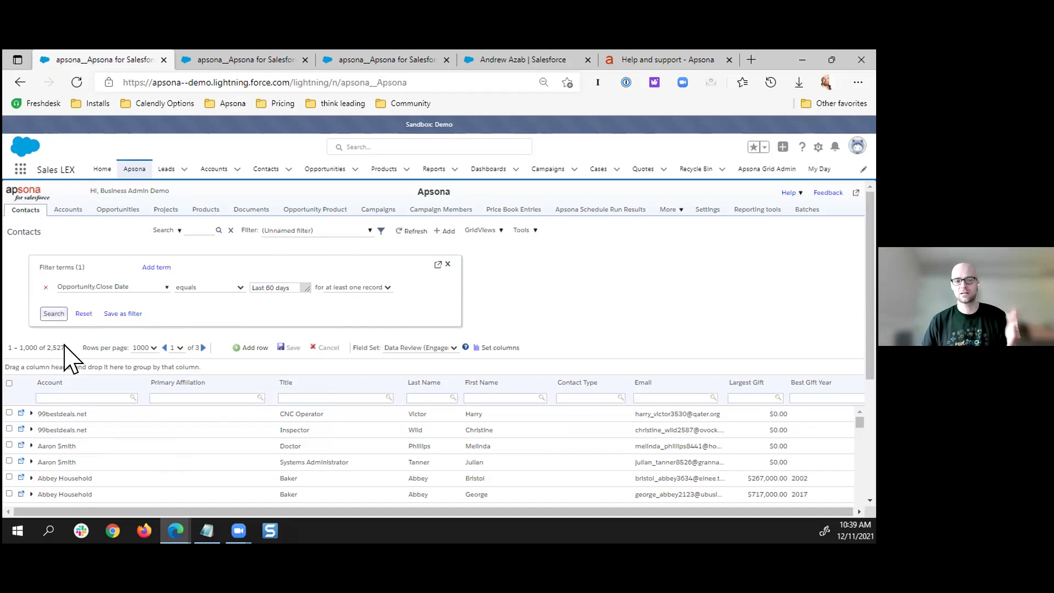
# - Sort the engagement contacts by Last Activity with the most recent dates first
pyautogui.scroll(-2, 664, 302)
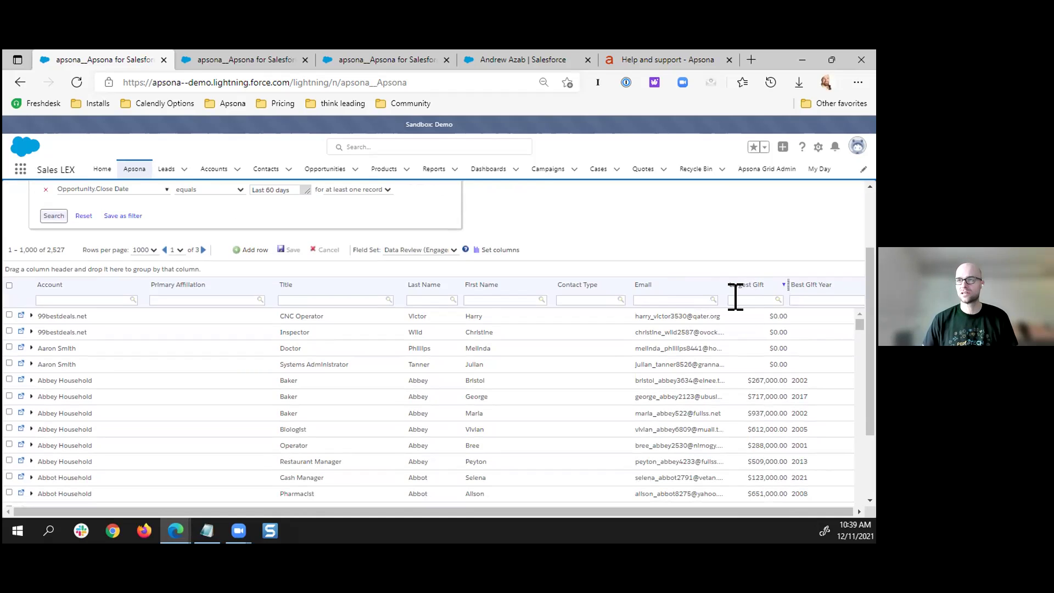
pyautogui.moveTo(870, 376); pyautogui.dragTo(870, 417)
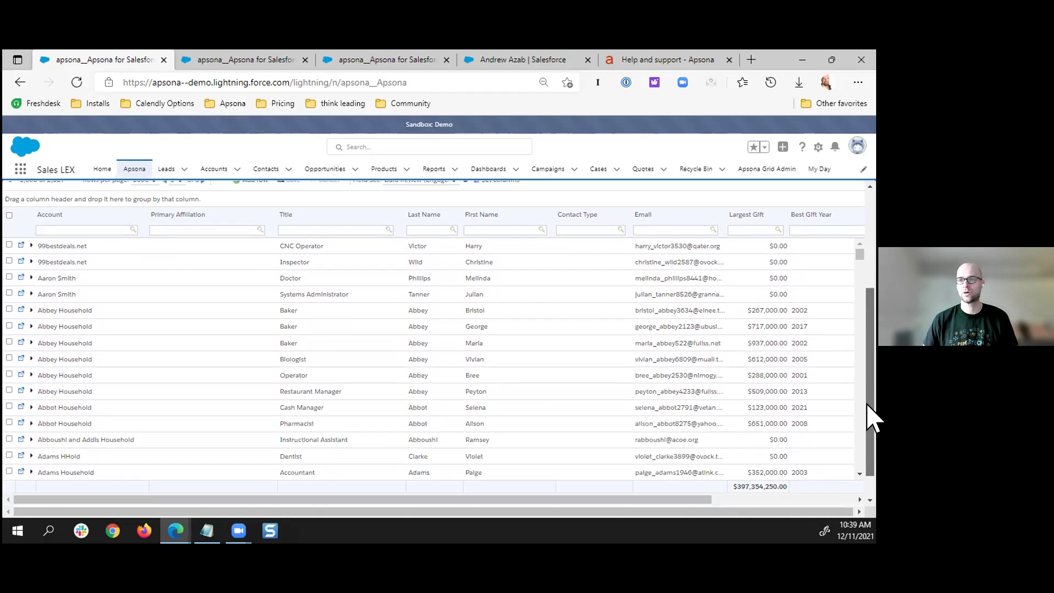
pyautogui.moveTo(696, 501); pyautogui.dragTo(873, 496)
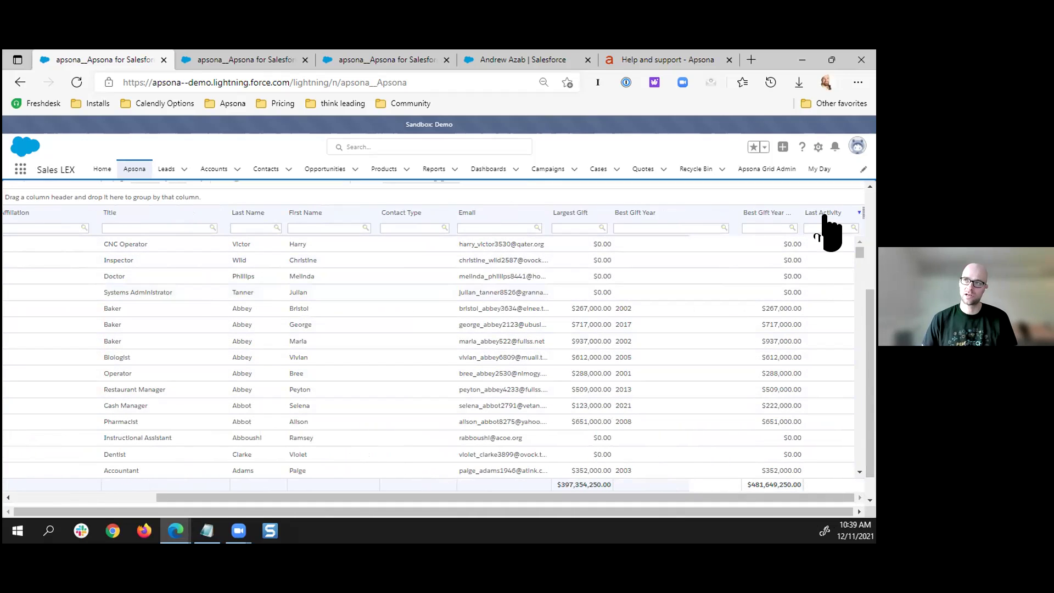
pyautogui.click(825, 216)
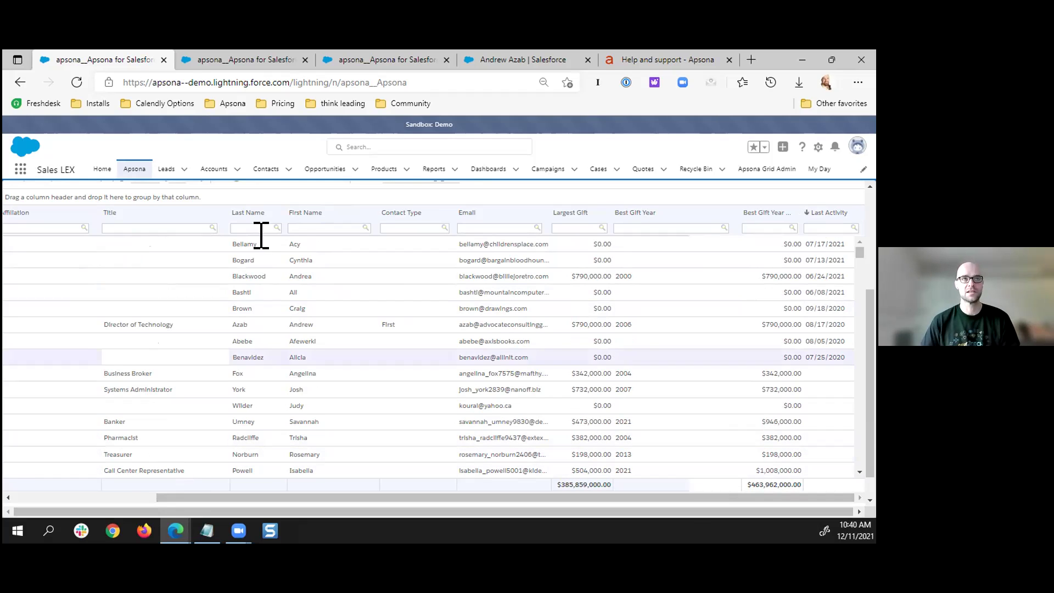
pyautogui.click(324, 244)
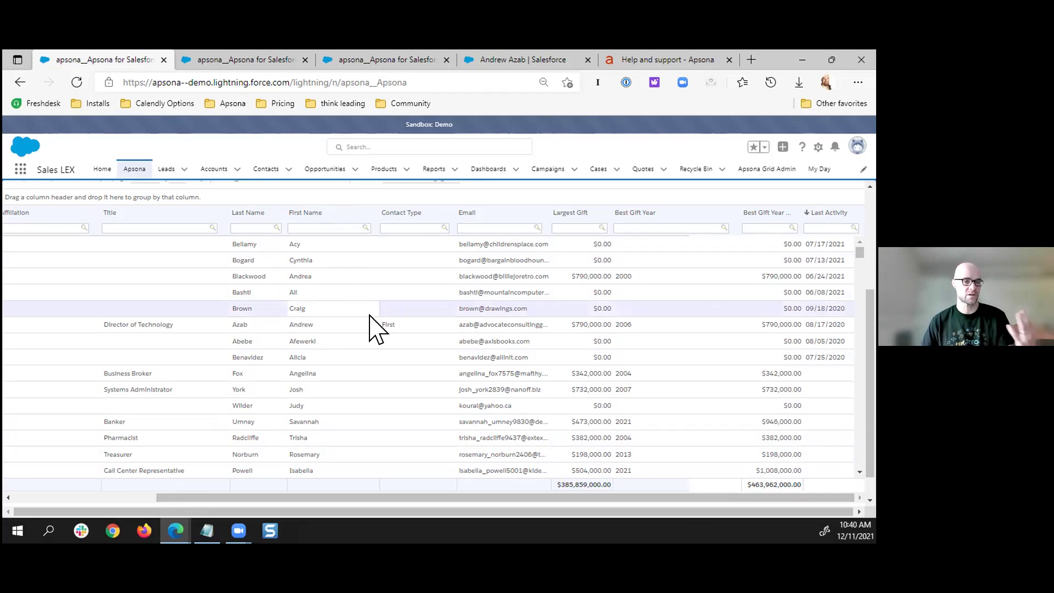
pyautogui.scroll(1, 325, 250)
pyautogui.scroll(3, 325, 252)
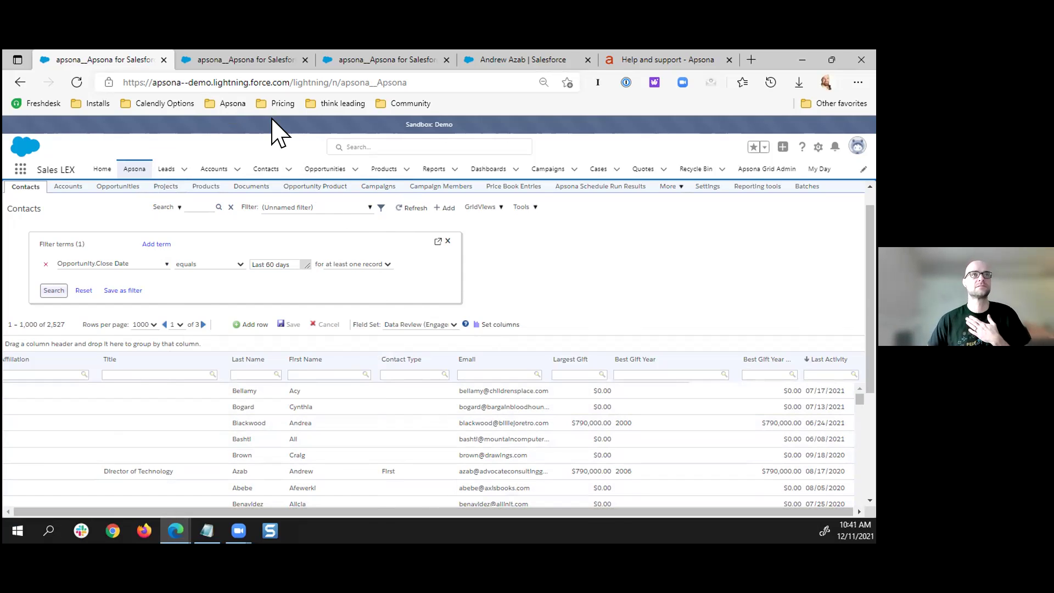
# - Open the Contact Grouped by Parent Level Field report for editing and inspect the Billing State/Province and # Records column definitions without changing them
pyautogui.click(245, 61)
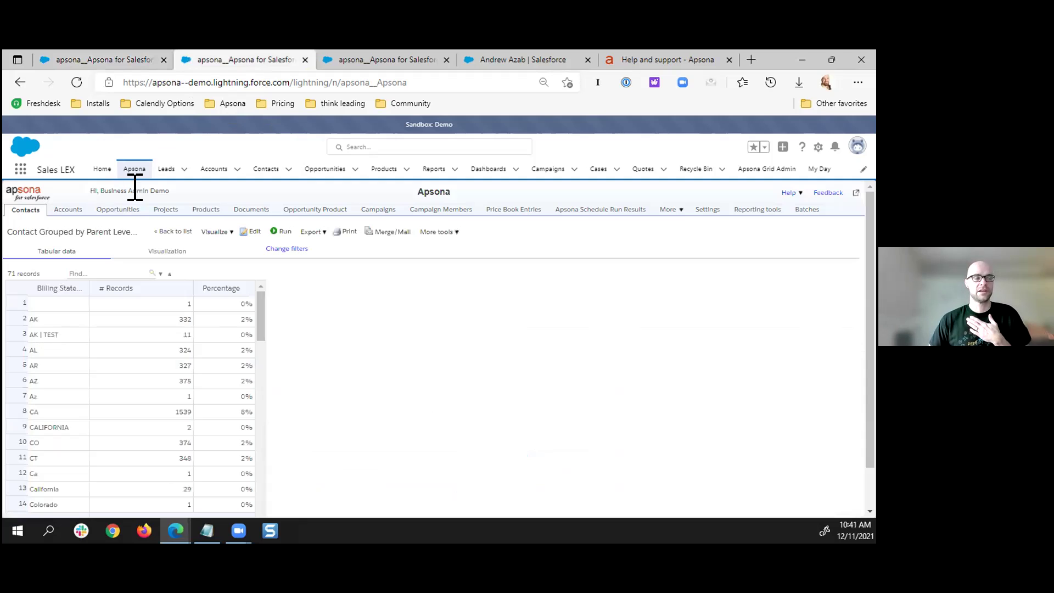
pyautogui.moveTo(182, 205)
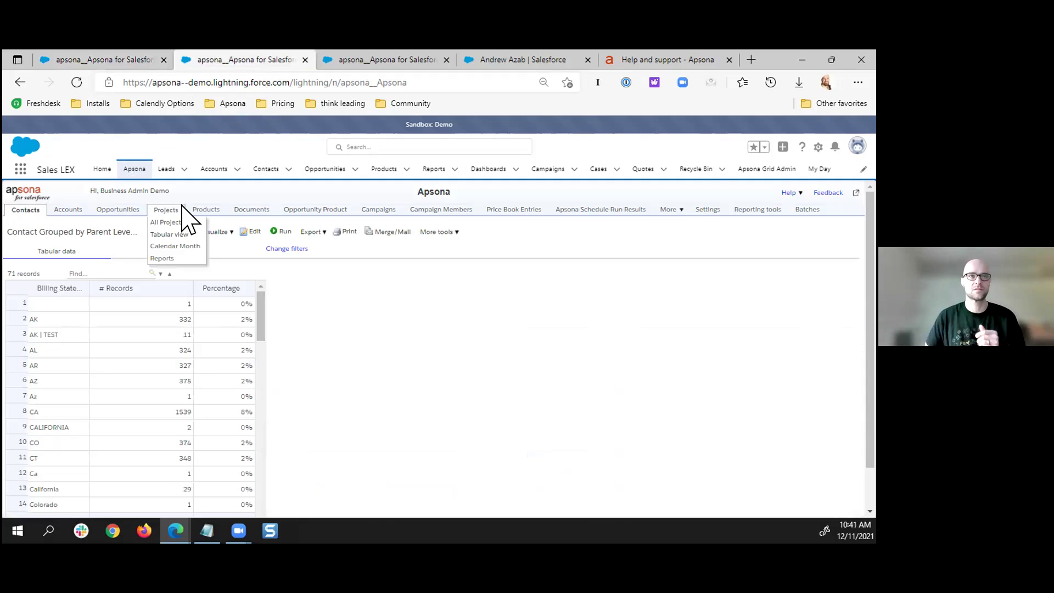
pyautogui.click(251, 231)
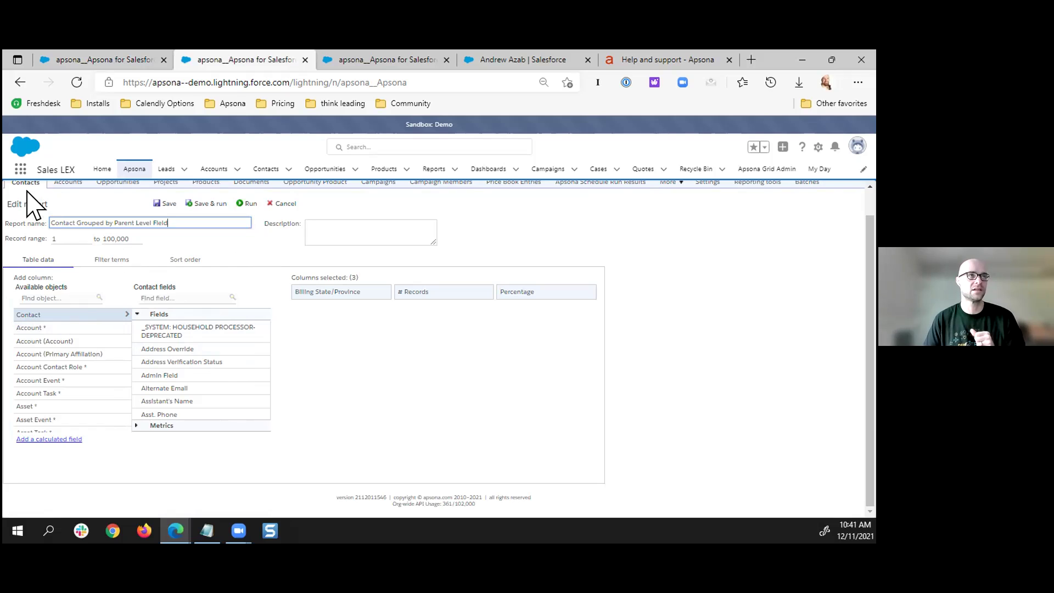
pyautogui.moveTo(25, 187)
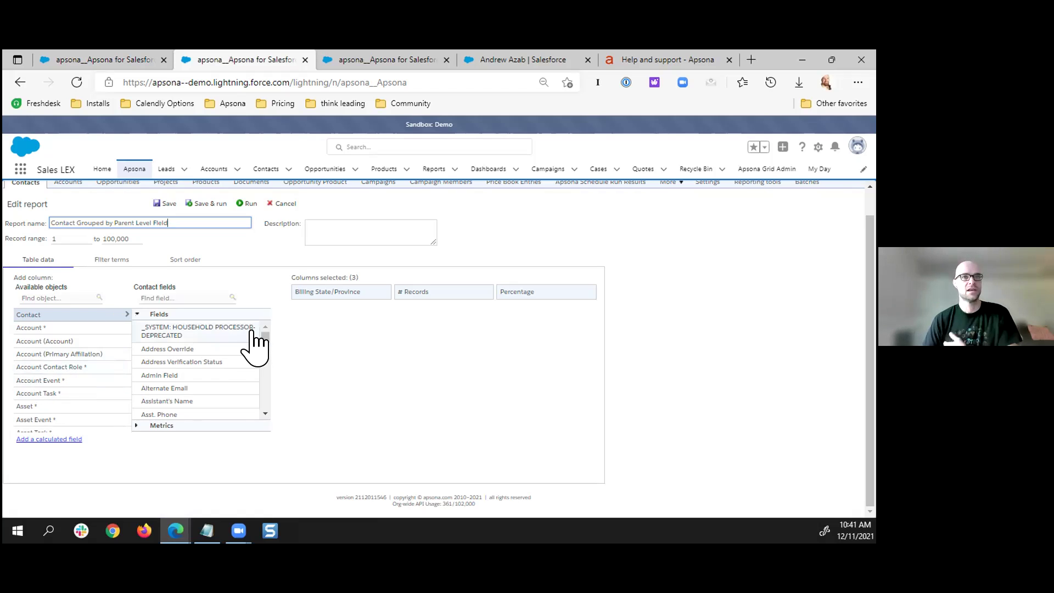
pyautogui.click(375, 291)
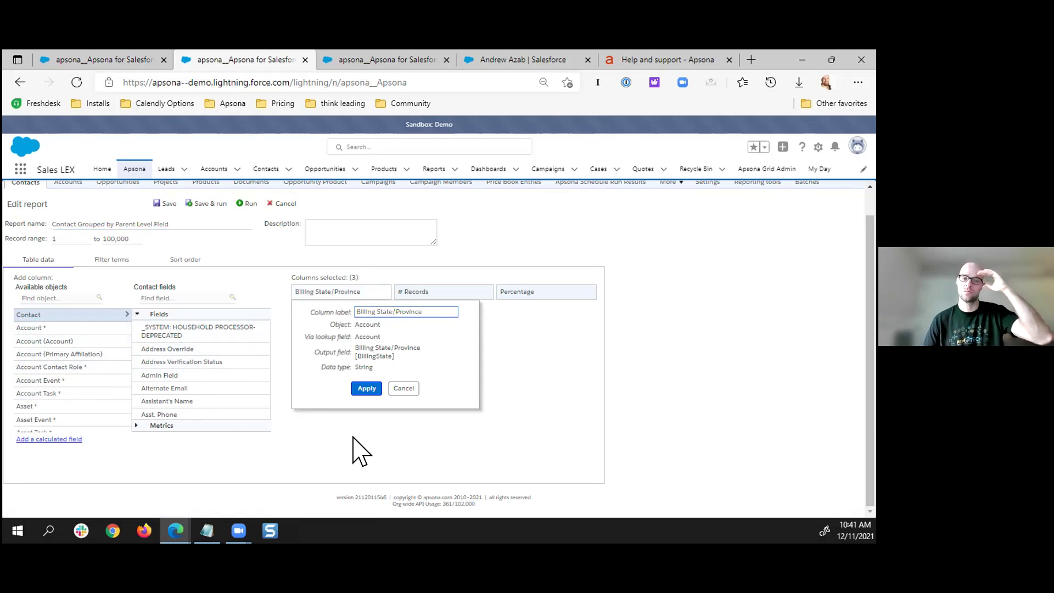
pyautogui.click(407, 389)
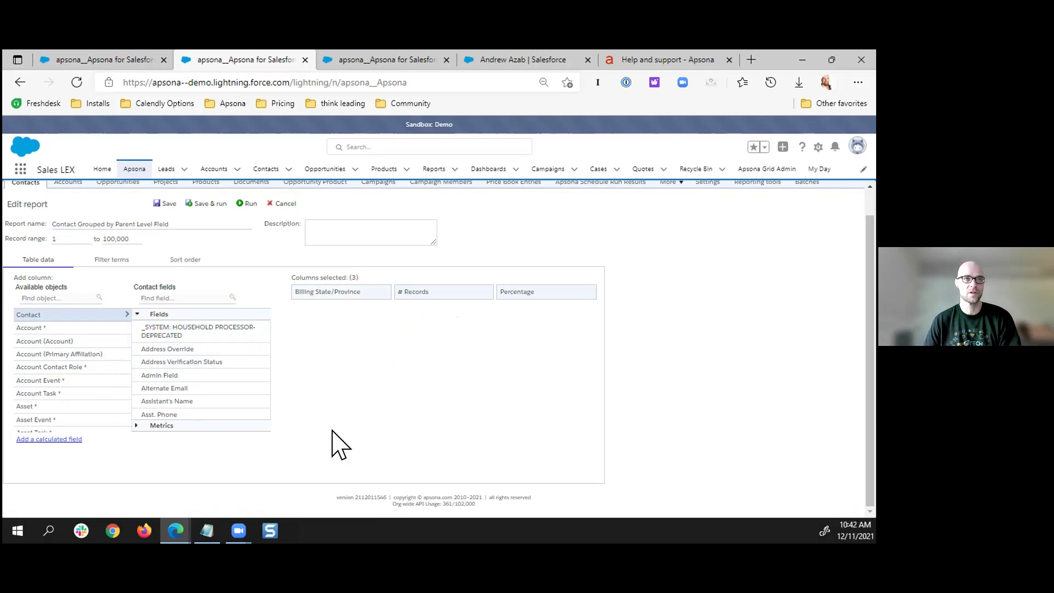
pyautogui.click(476, 292)
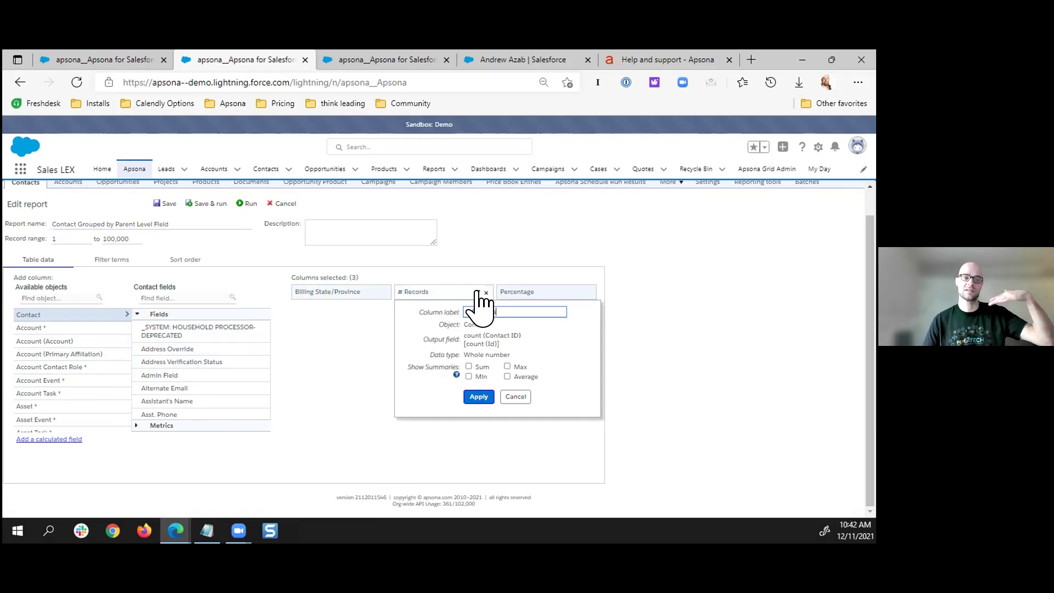
pyautogui.click(511, 396)
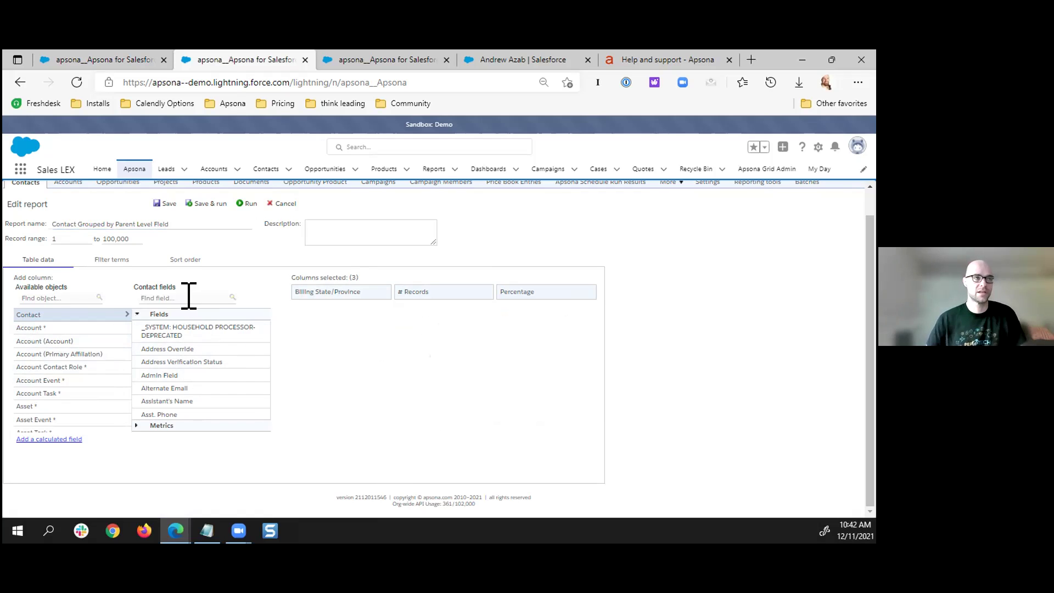
# - Add the contact's Full Name as a column right after Billing State/Province, then save and run the report
pyautogui.click(189, 296)
pyautogui.write('full name')
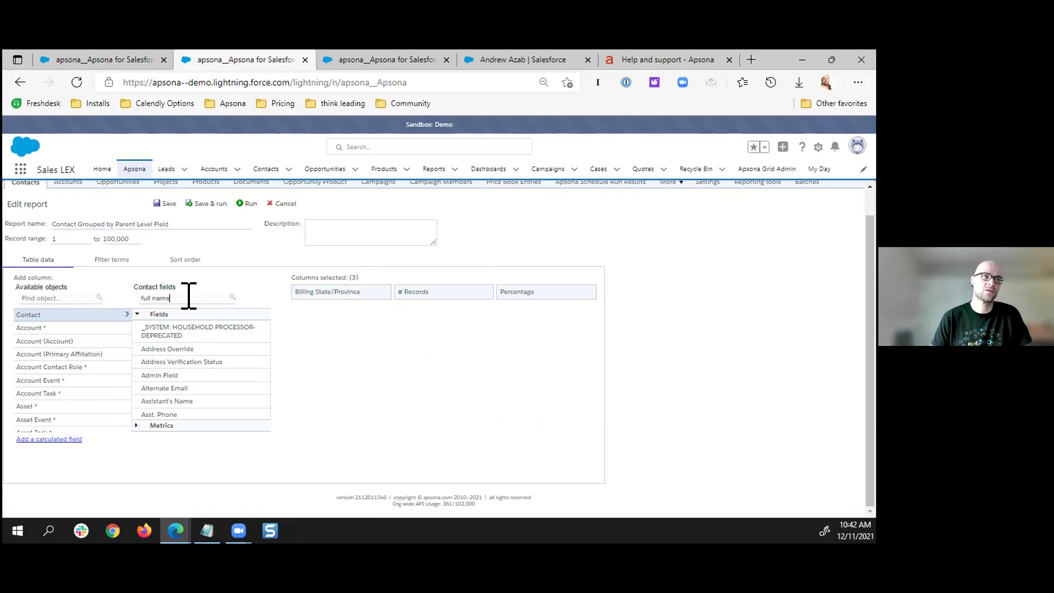
pyautogui.click(156, 328)
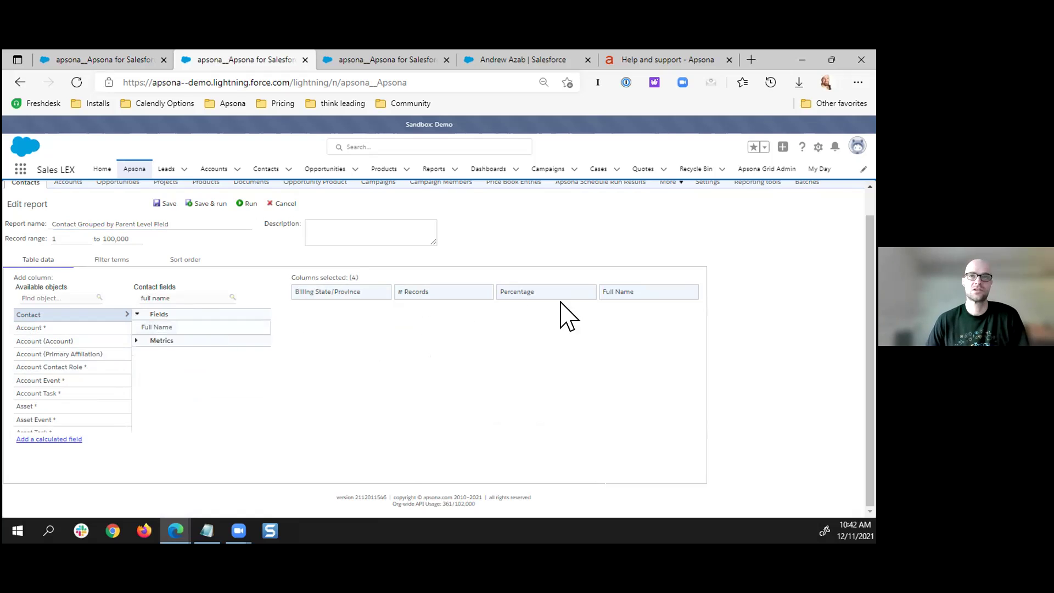
pyautogui.moveTo(606, 288); pyautogui.dragTo(409, 288)
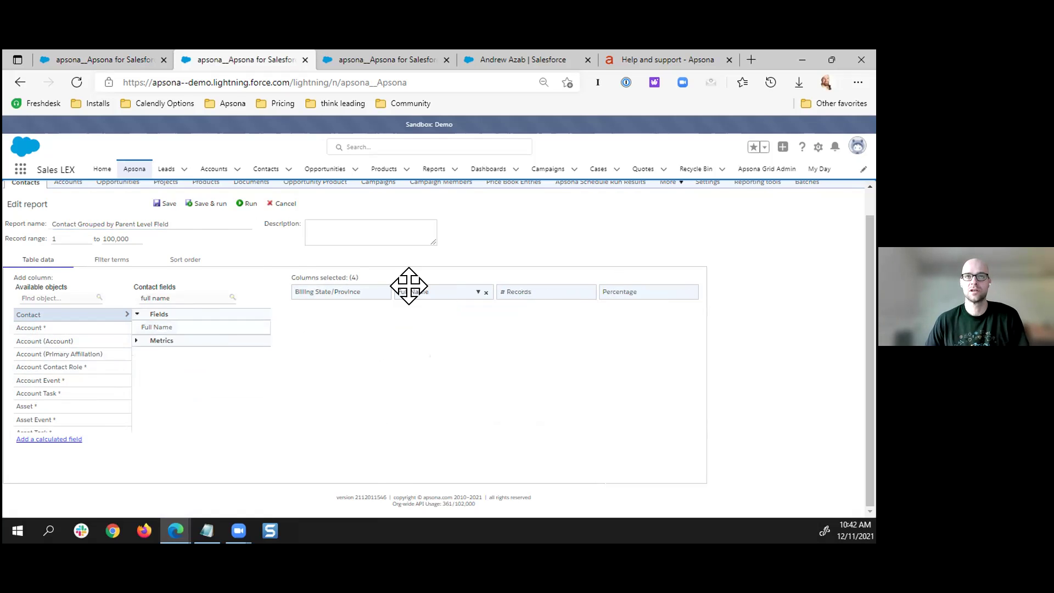
pyautogui.click(199, 205)
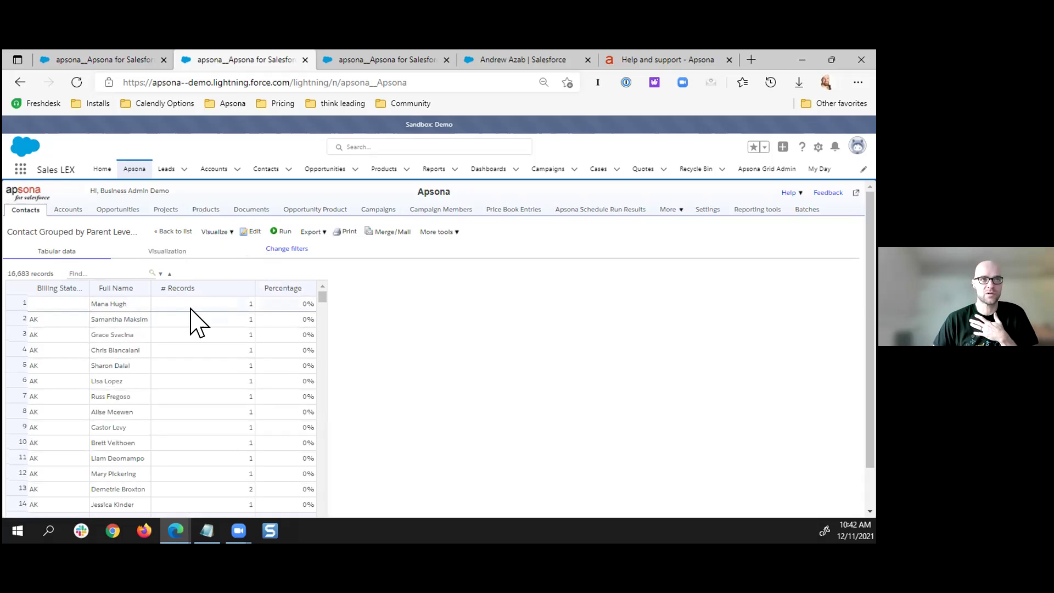
# - Check the record count and full name in the first report row, and sort the results by Billing State/Province ascending
pyautogui.doubleClick(250, 305)
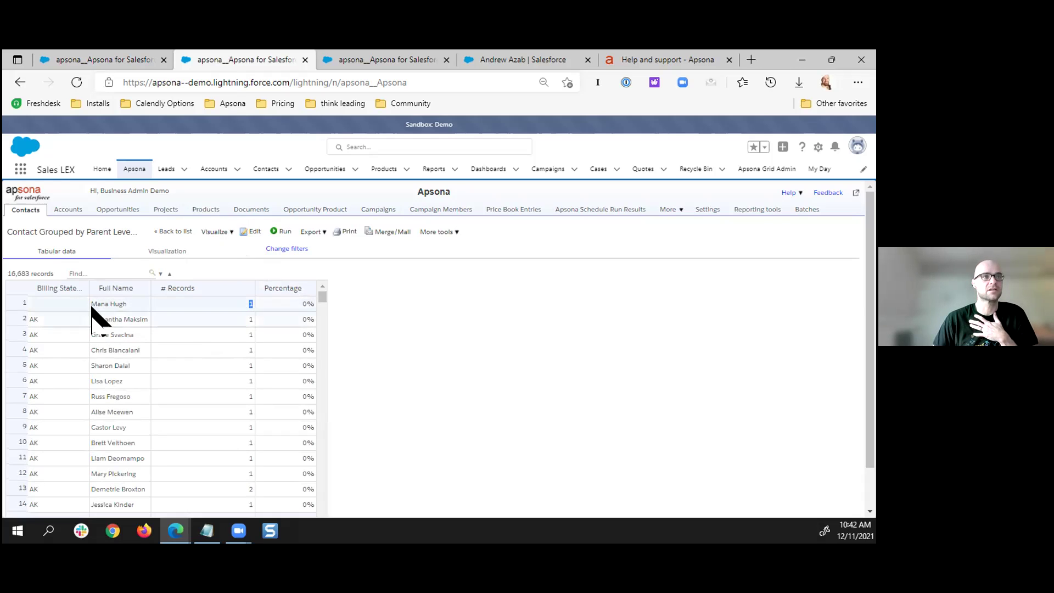
pyautogui.moveTo(128, 304); pyautogui.dragTo(101, 305)
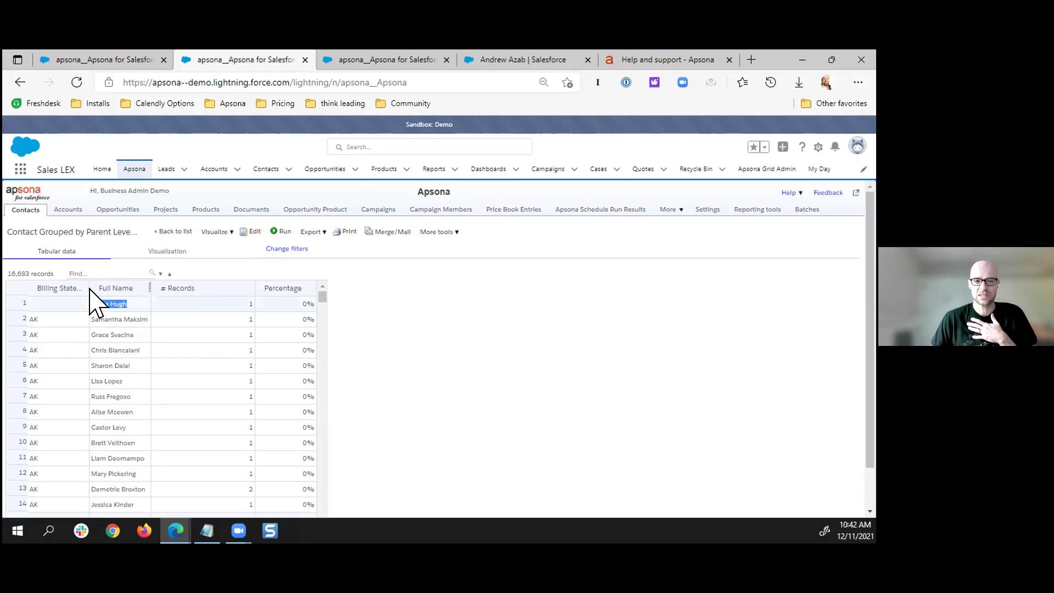
pyautogui.click(59, 286)
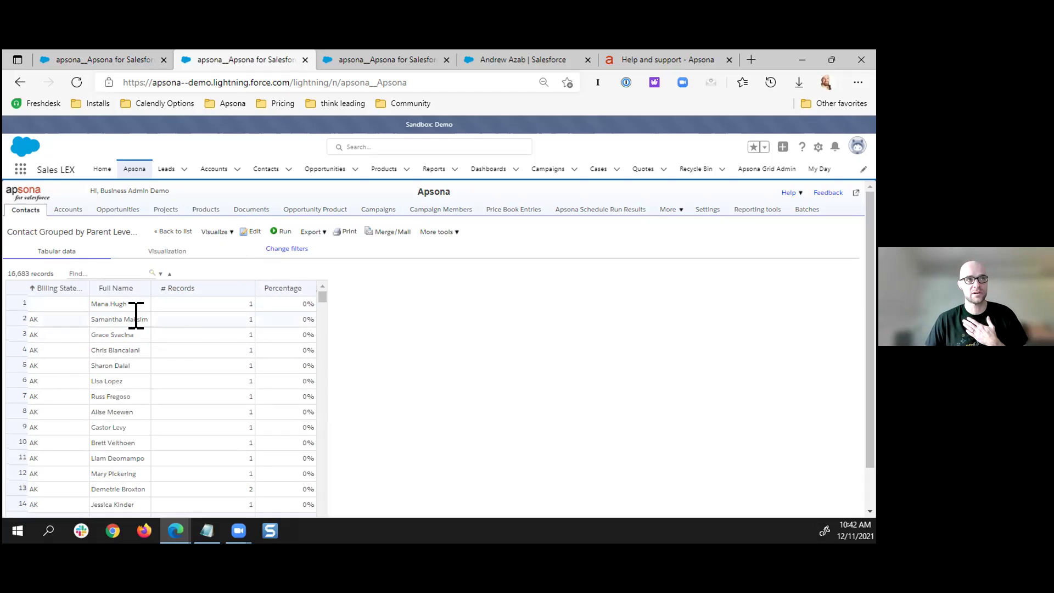
# - Remove the Full Name column from the report, then save and rerun it
pyautogui.click(248, 231)
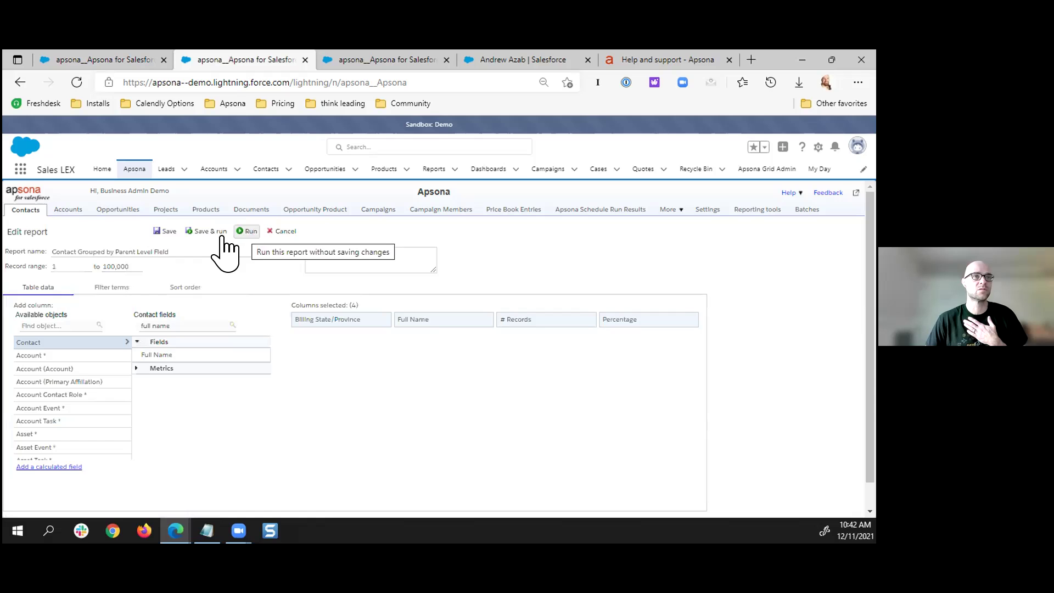
pyautogui.click(485, 322)
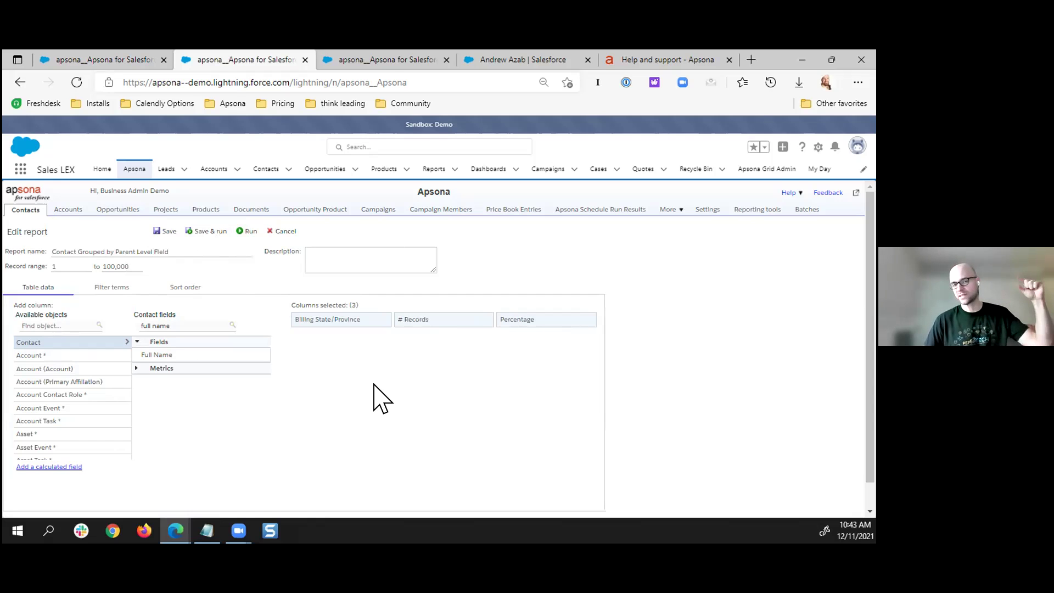
pyautogui.click(209, 231)
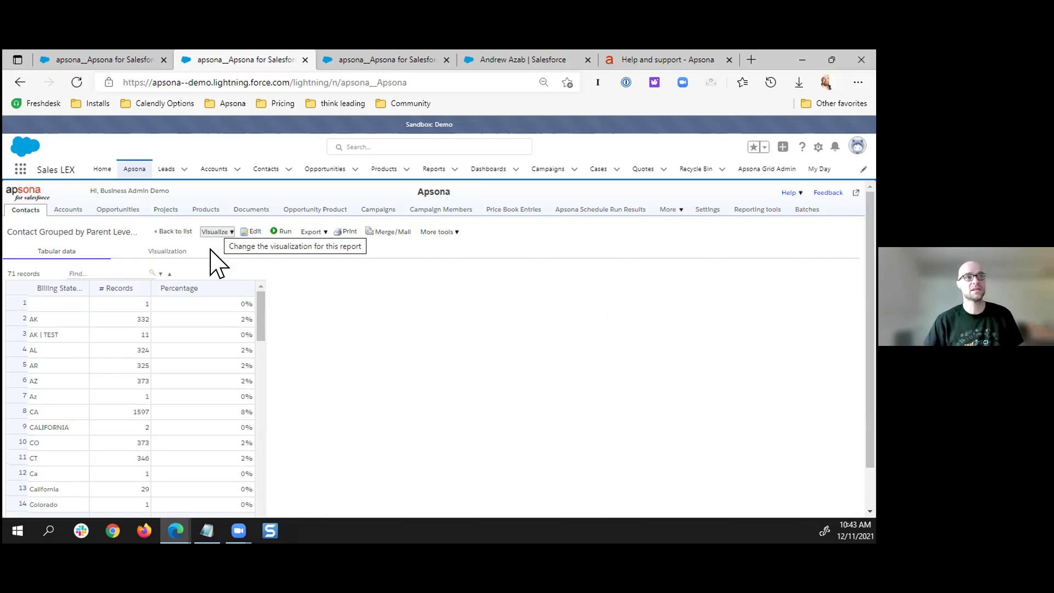
# - Examine the record counts and percentages per billing state, including the AK and CA rows and the spelling variants of California
pyautogui.doubleClick(142, 319)
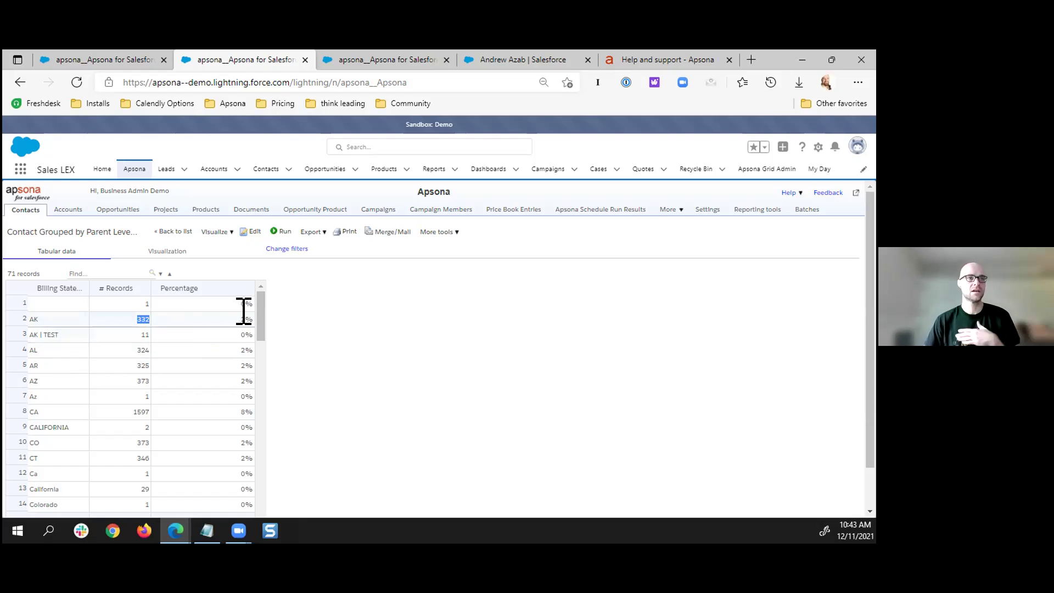
pyautogui.moveTo(256, 317); pyautogui.dragTo(252, 341)
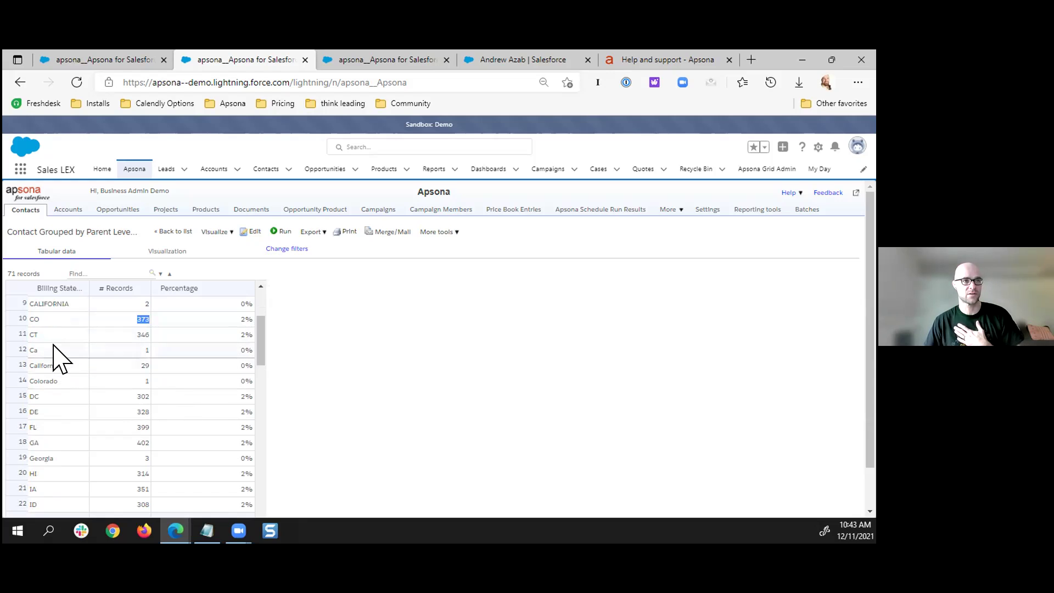
pyautogui.moveTo(258, 336); pyautogui.dragTo(263, 275)
pyautogui.scroll(-2, 308, 447)
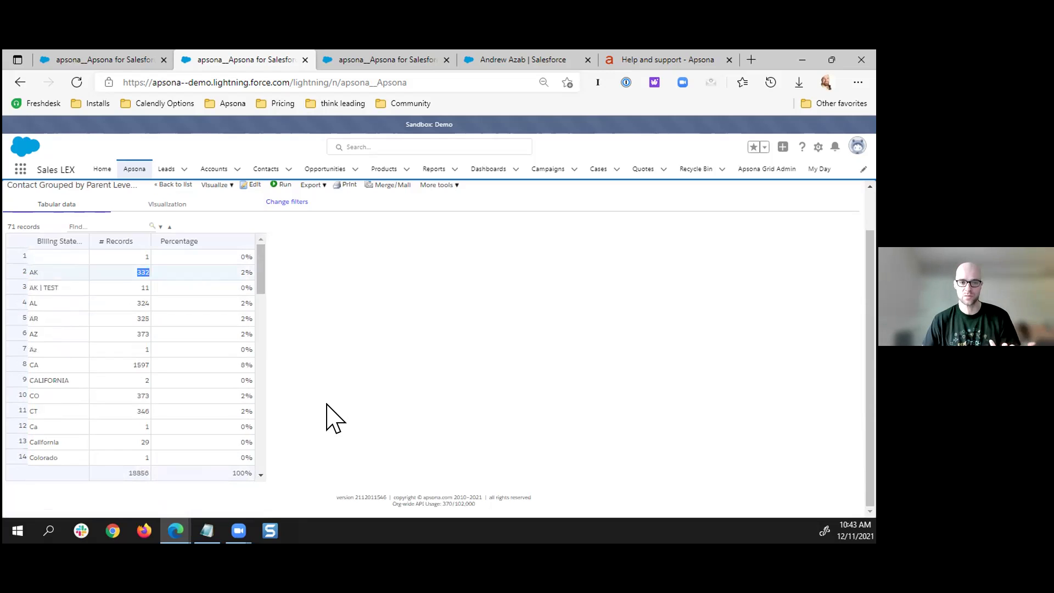
pyautogui.doubleClick(248, 364)
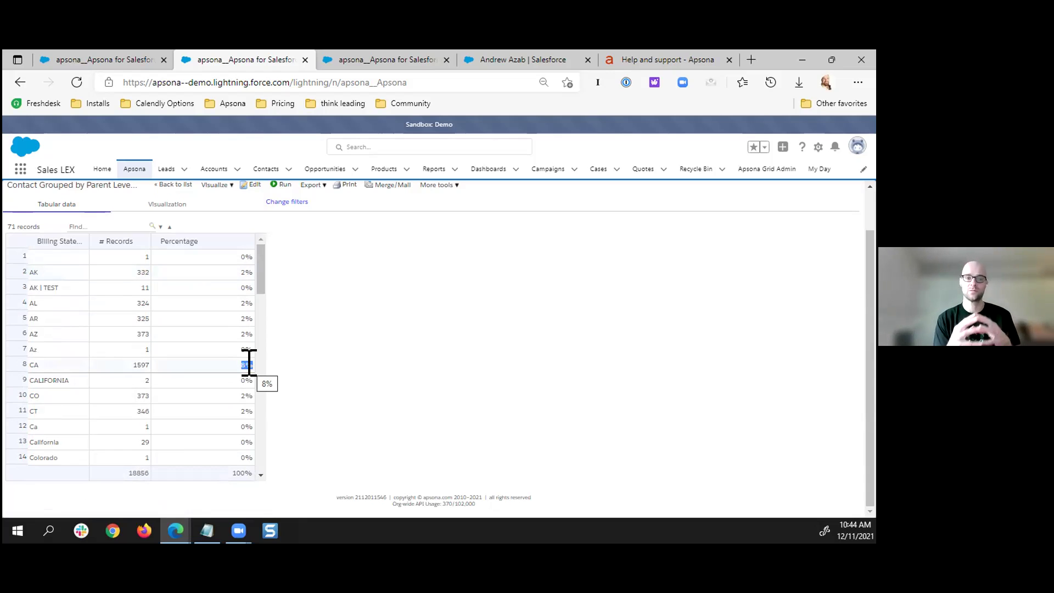
# - Review the calculation behind the report's Percentage column, leave it unchanged, and save and run the report again
pyautogui.click(253, 185)
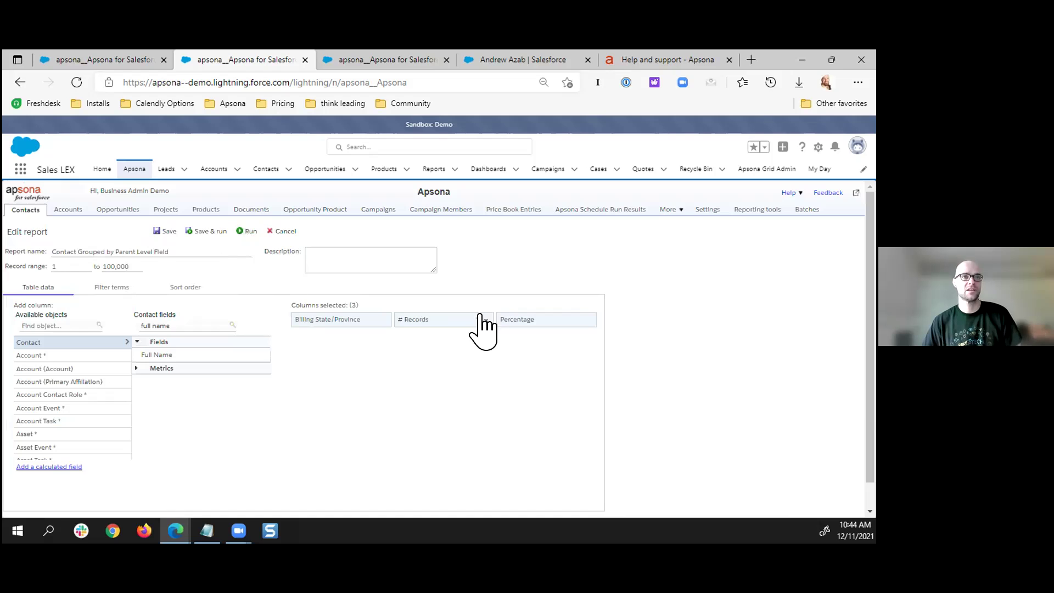
pyautogui.click(580, 320)
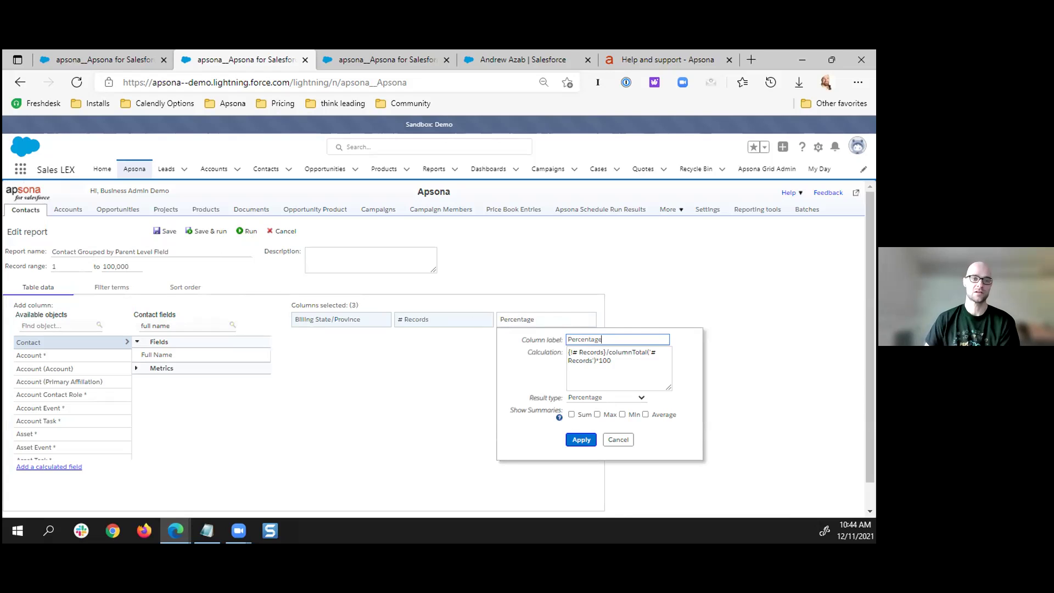
pyautogui.click(616, 440)
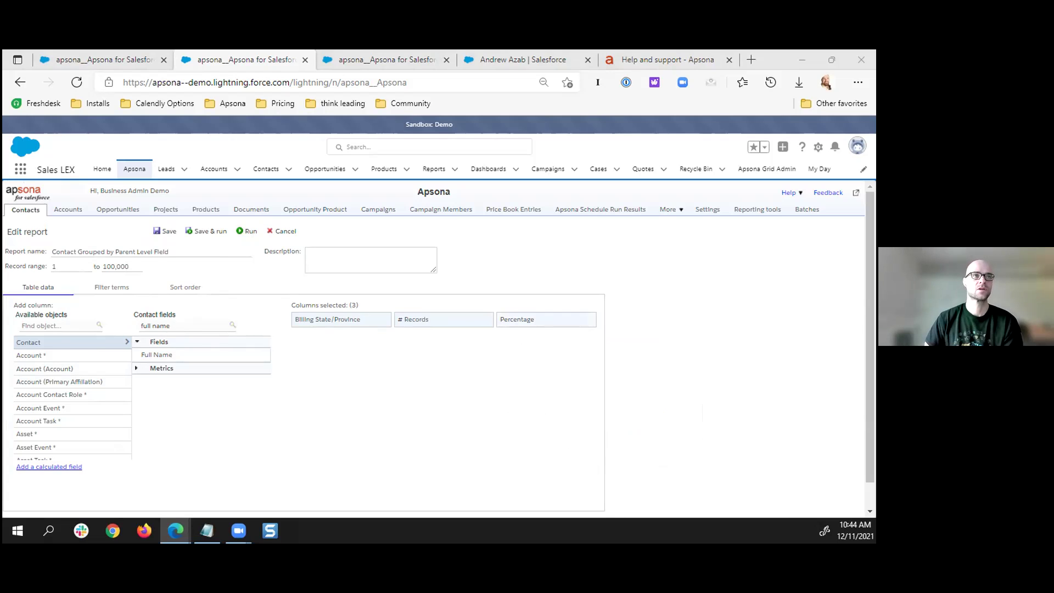
pyautogui.click(210, 231)
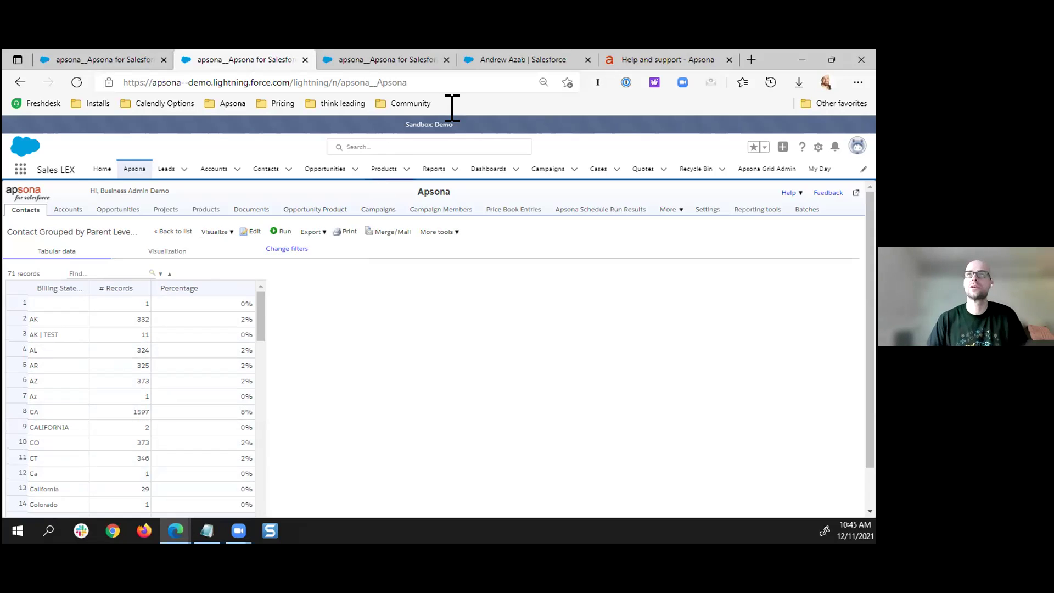
# - Switch to Apsona's help and support documentation, search for "calculated", and open the article on JavaScript calculations in Apsona reports
pyautogui.click(623, 62)
pyautogui.click(293, 216)
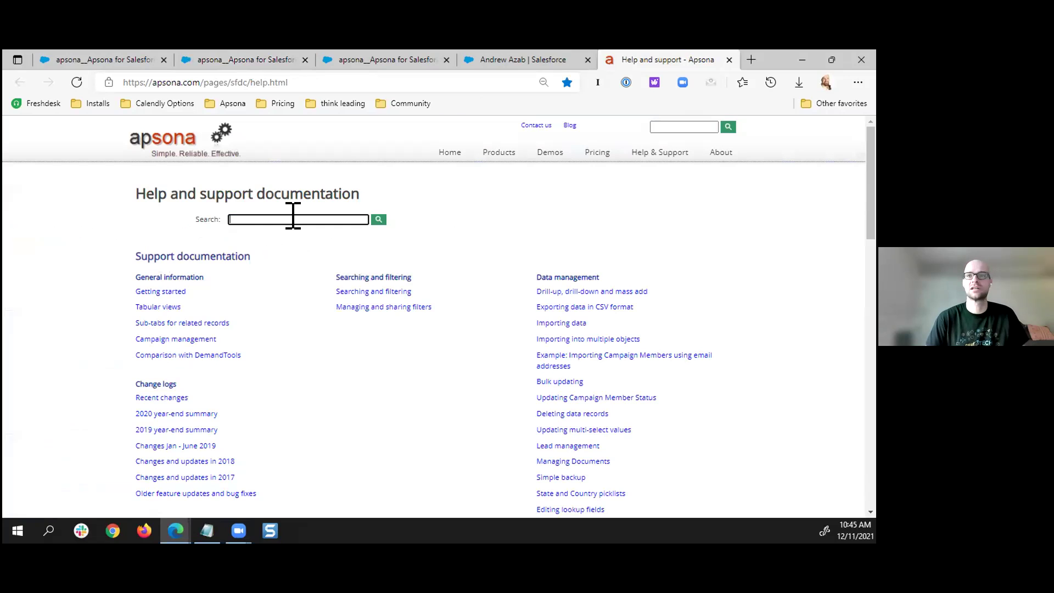
pyautogui.write('calculated')
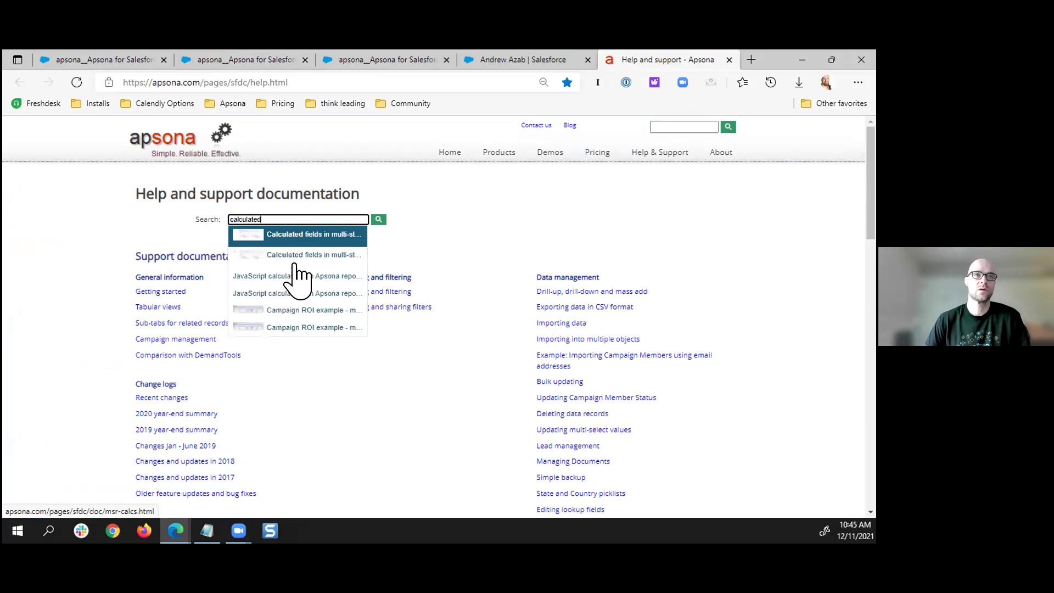
pyautogui.click(297, 277)
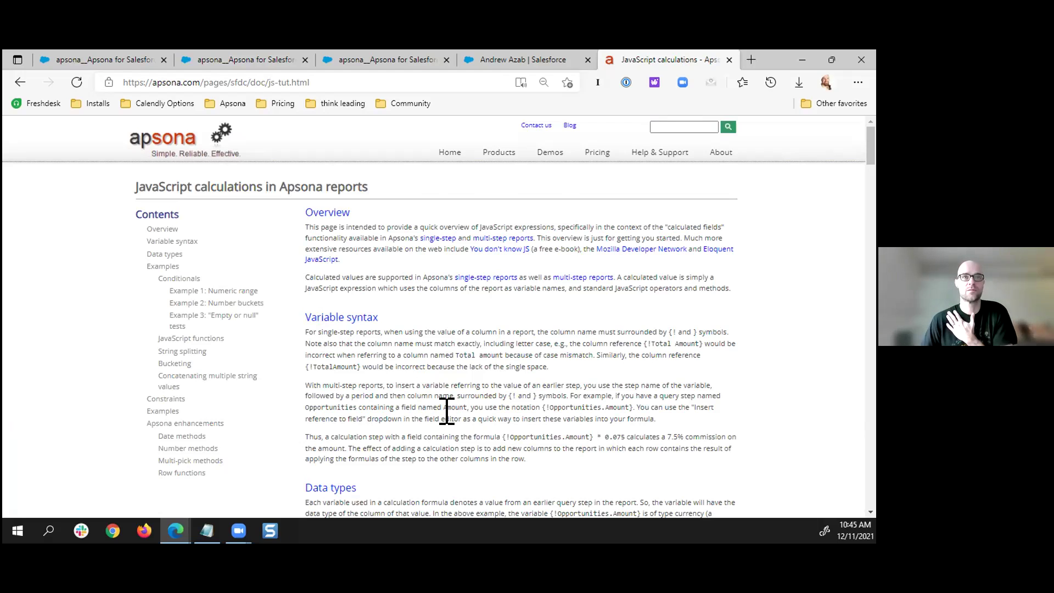
# - Find "bucket" in the JavaScript calculations article and go to its Bucketing section
pyautogui.scroll(-3, 447, 410)
pyautogui.hotkey('ctrl', 'f')
pyautogui.write('bucket')
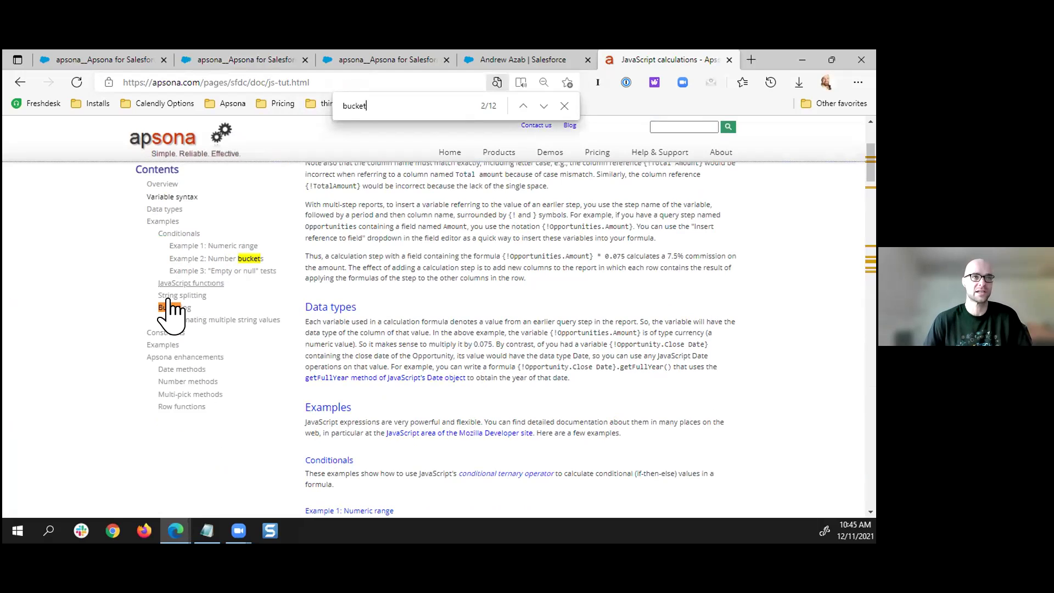
pyautogui.click(178, 309)
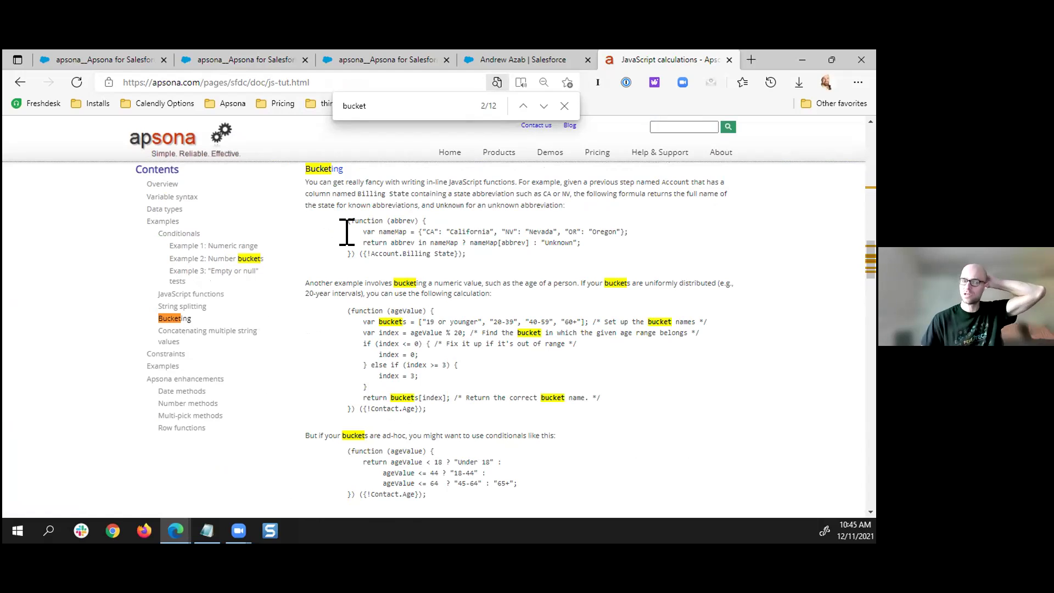
# - Return to the Contact Grouped by Parent Level Field report and widen the Billing State/Province column to show its full heading
pyautogui.click(99, 60)
pyautogui.click(205, 62)
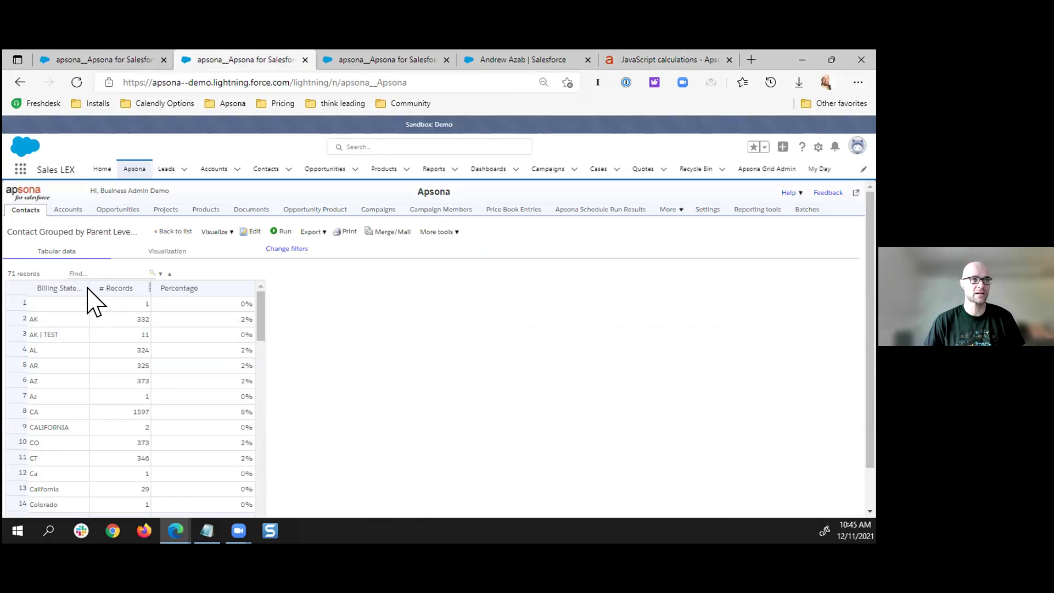
pyautogui.moveTo(88, 286); pyautogui.dragTo(167, 286)
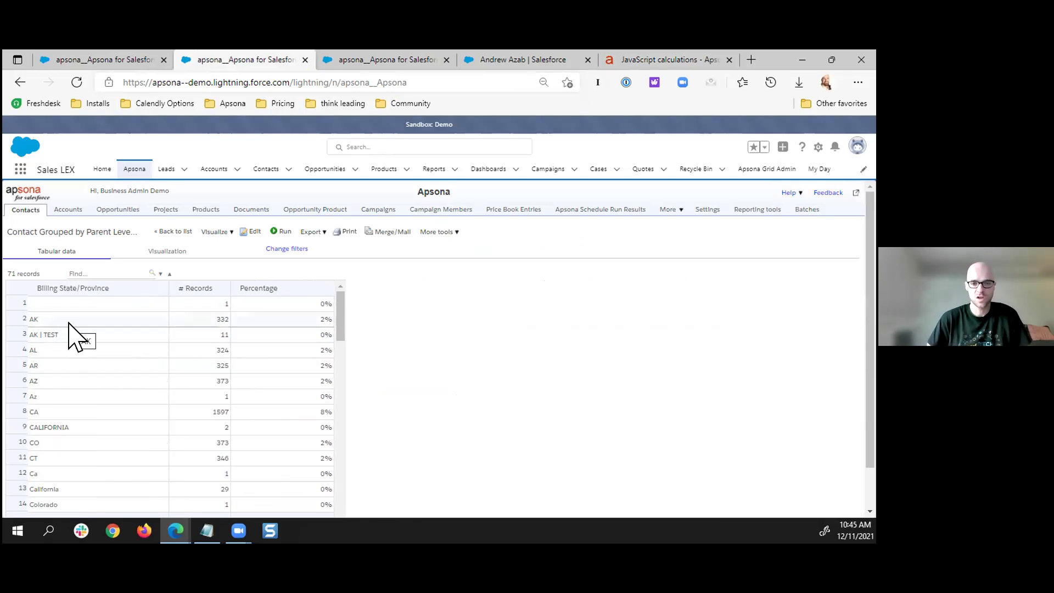
# - Switch to the Data Literacy Steps presentation and show the "See Your Data - is all my Data accurate?" slide
pyautogui.hotkey('alt', 'Tab')
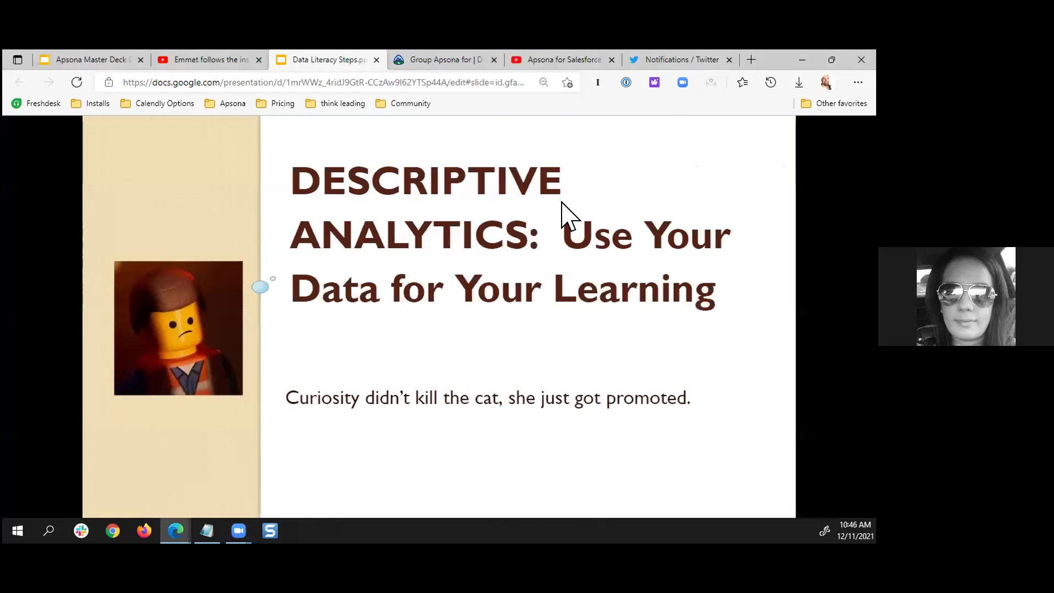
pyautogui.press('Right')
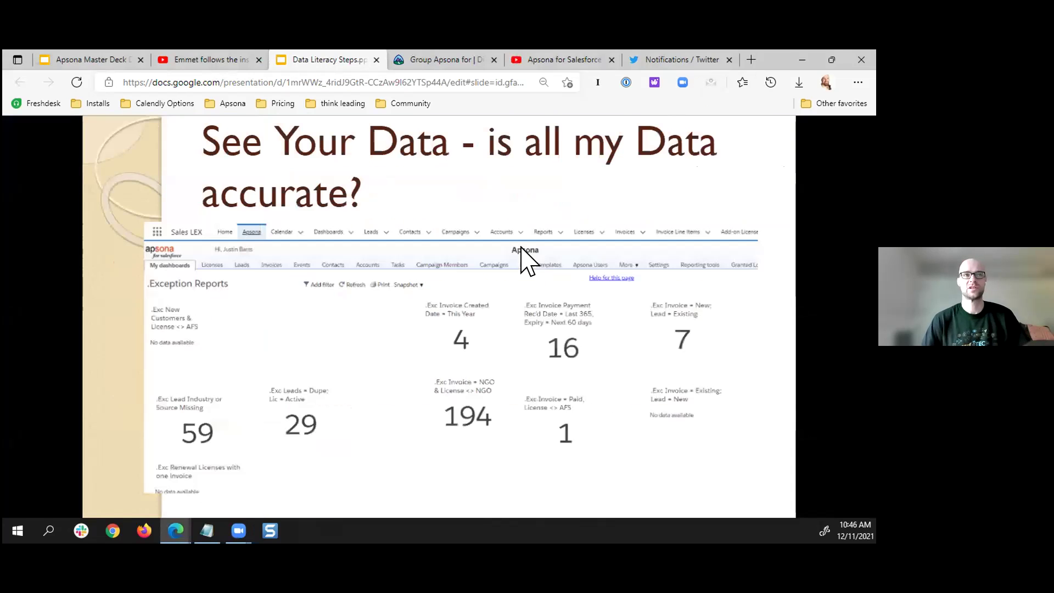
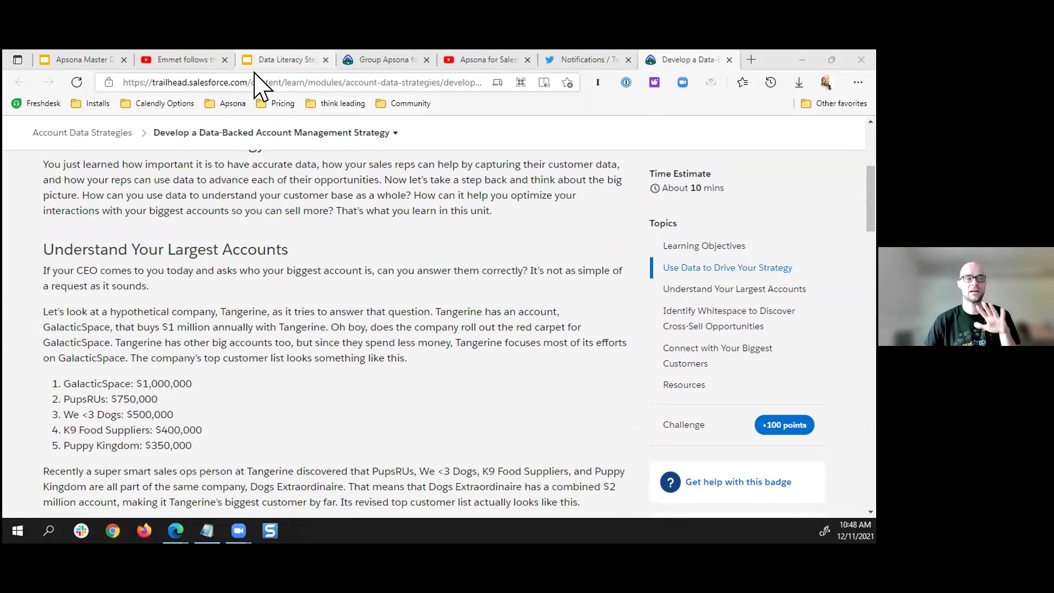
# - Show the Data Literacy Steps presentation briefly, and switch to Salesforce Reports to list all report folders
pyautogui.click(261, 65)
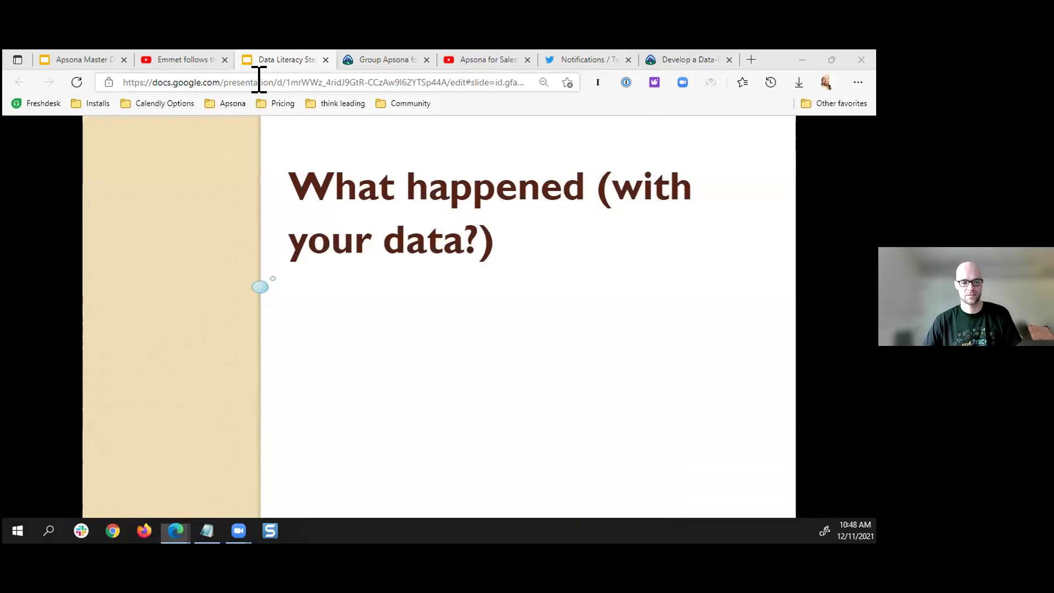
pyautogui.hotkey('alt', 'Tab')
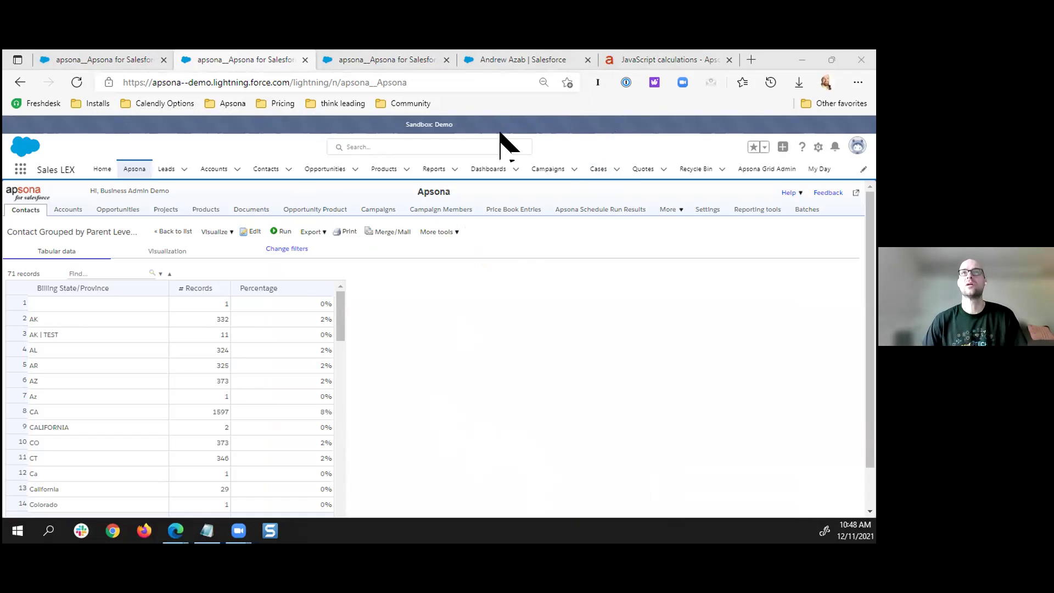
pyautogui.click(526, 59)
pyautogui.click(434, 170)
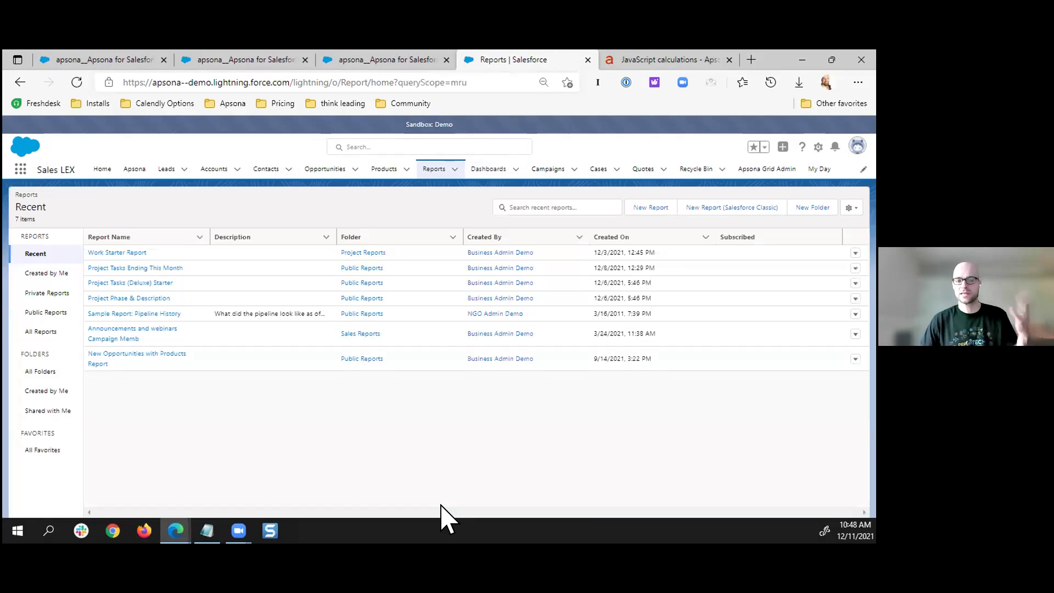
pyautogui.click(48, 332)
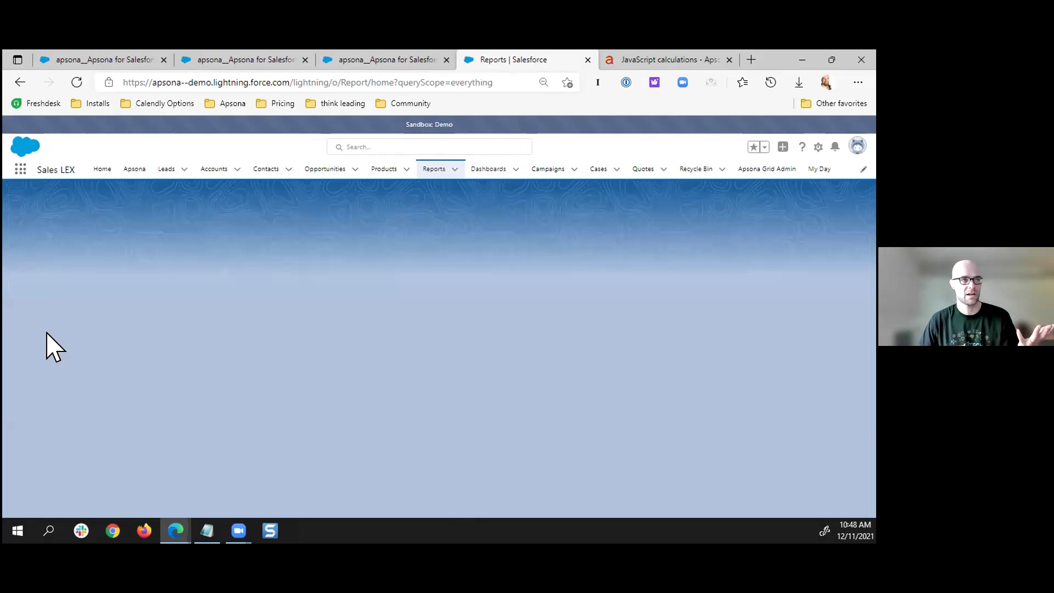
pyautogui.click(48, 372)
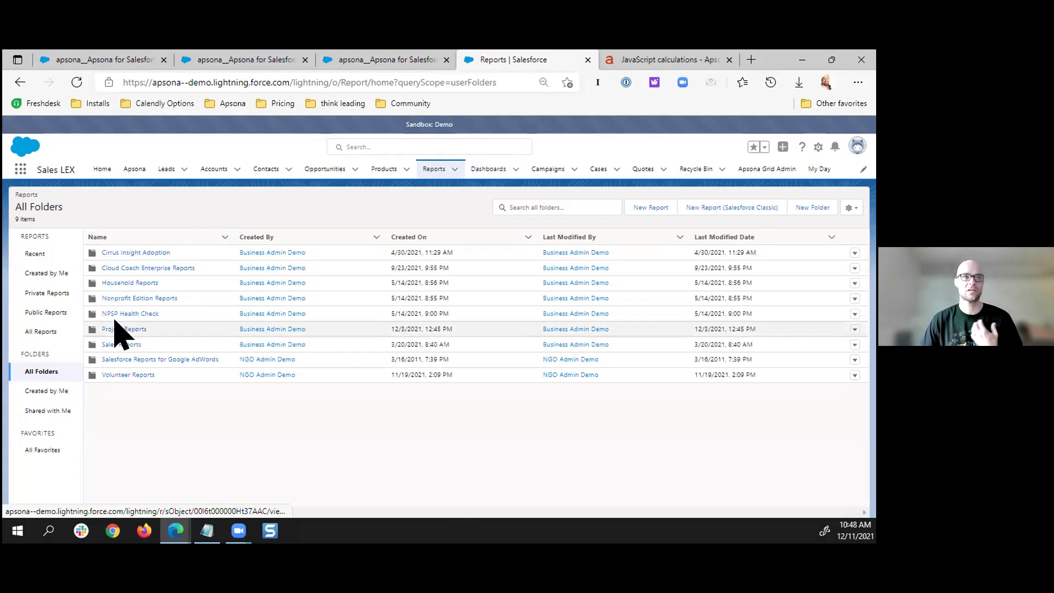
# - Look through the Nonprofit Edition Reports and Cloud Coach Enterprise Reports folders
pyautogui.click(154, 300)
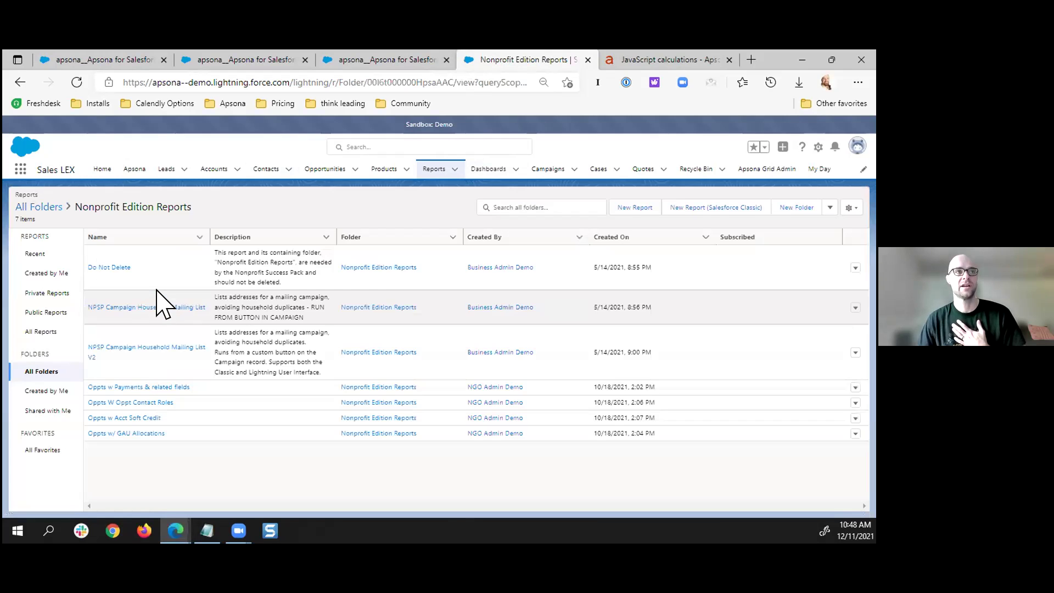
pyautogui.click(48, 373)
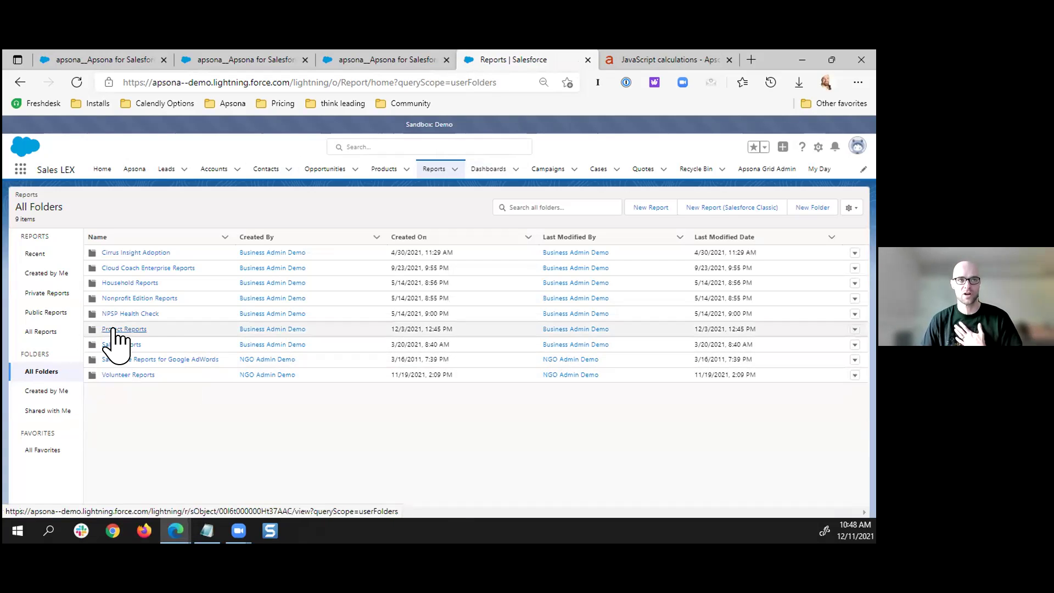
pyautogui.click(145, 268)
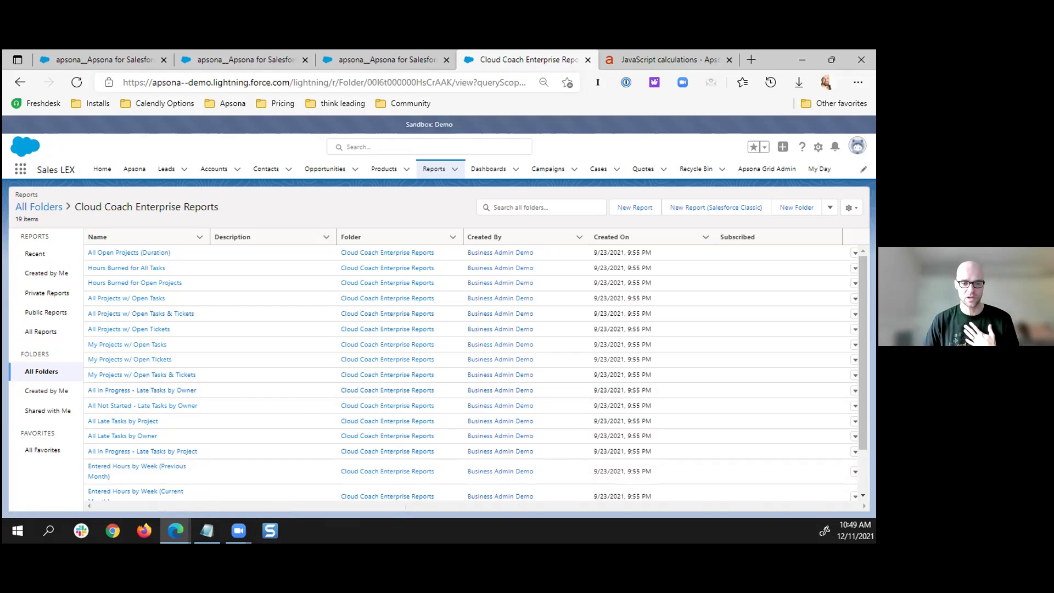
# - Switch to Apsona's single-step reports and run the Last Year Performance report
pyautogui.click(99, 59)
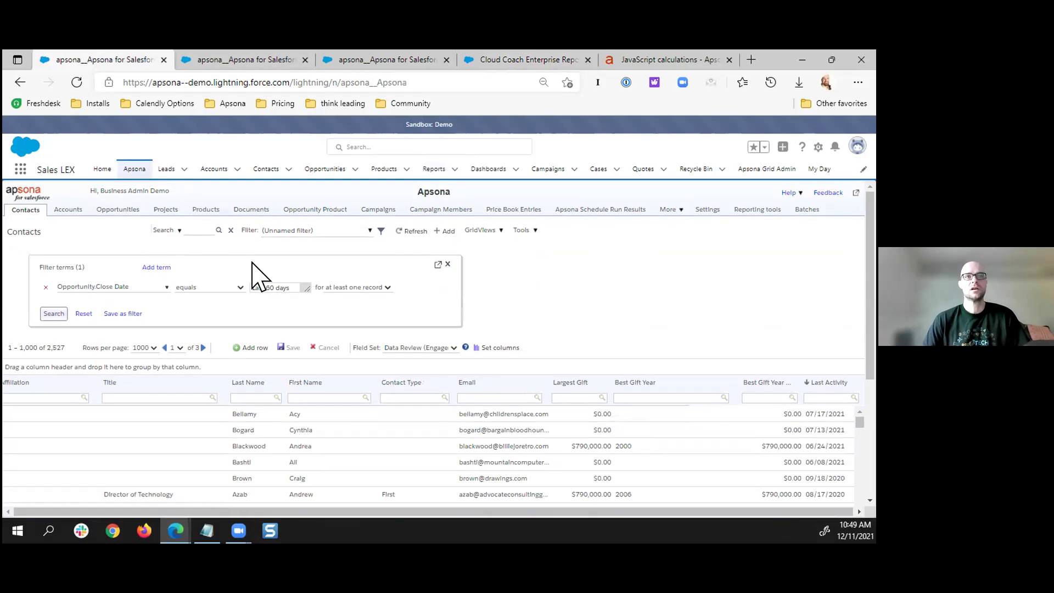
pyautogui.click(757, 215)
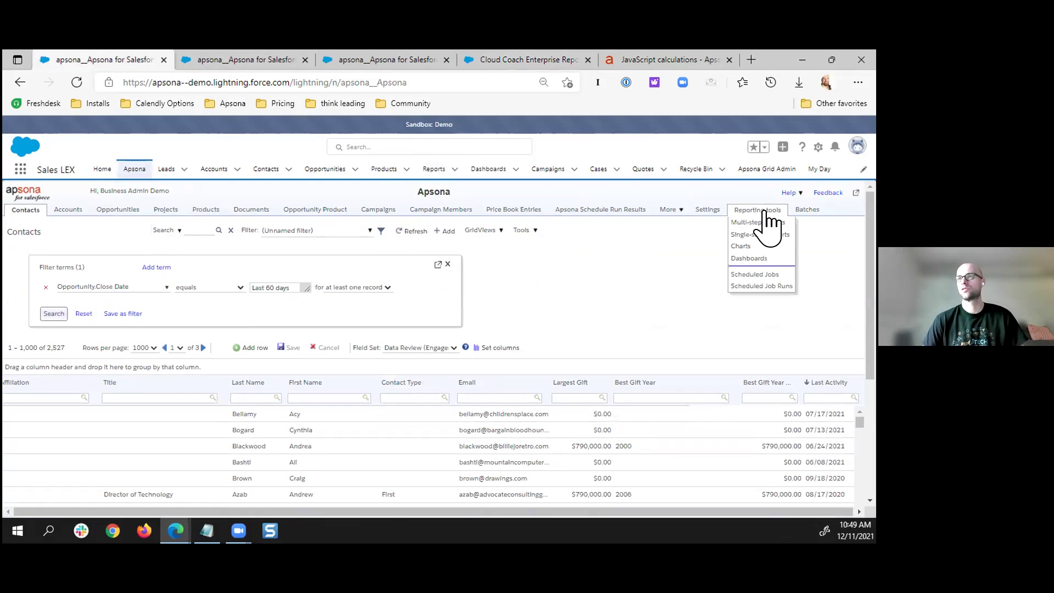
pyautogui.click(763, 234)
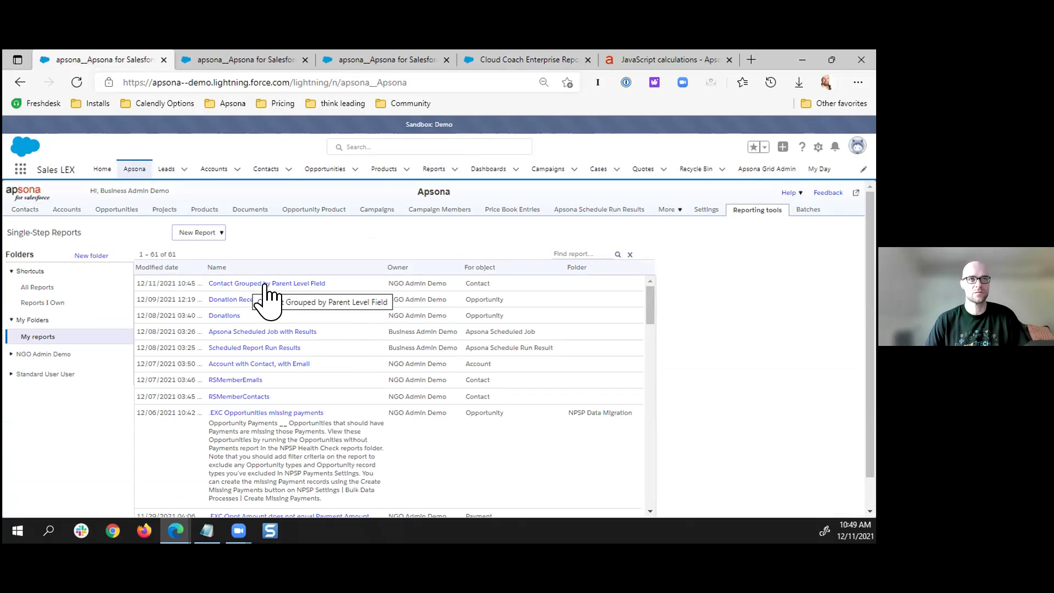
pyautogui.scroll(-2, 247, 294)
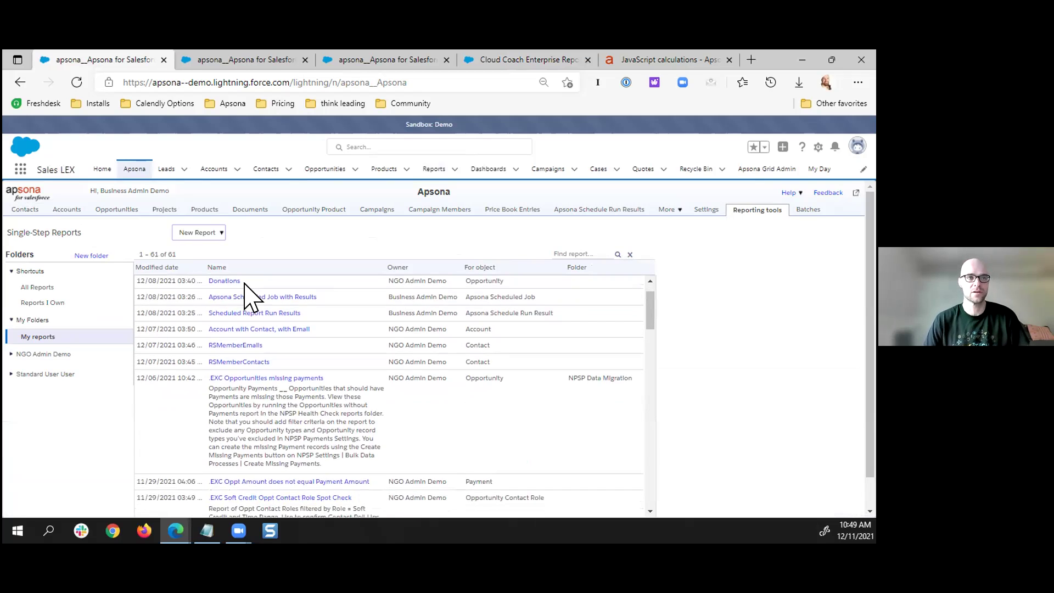
pyautogui.scroll(-6, 243, 286)
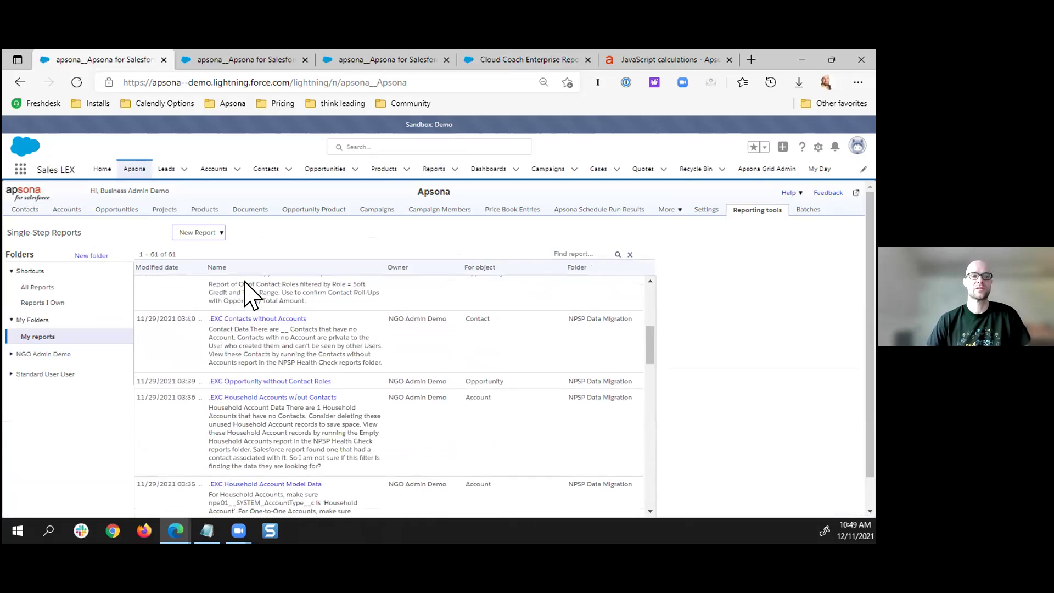
pyautogui.scroll(-4, 244, 283)
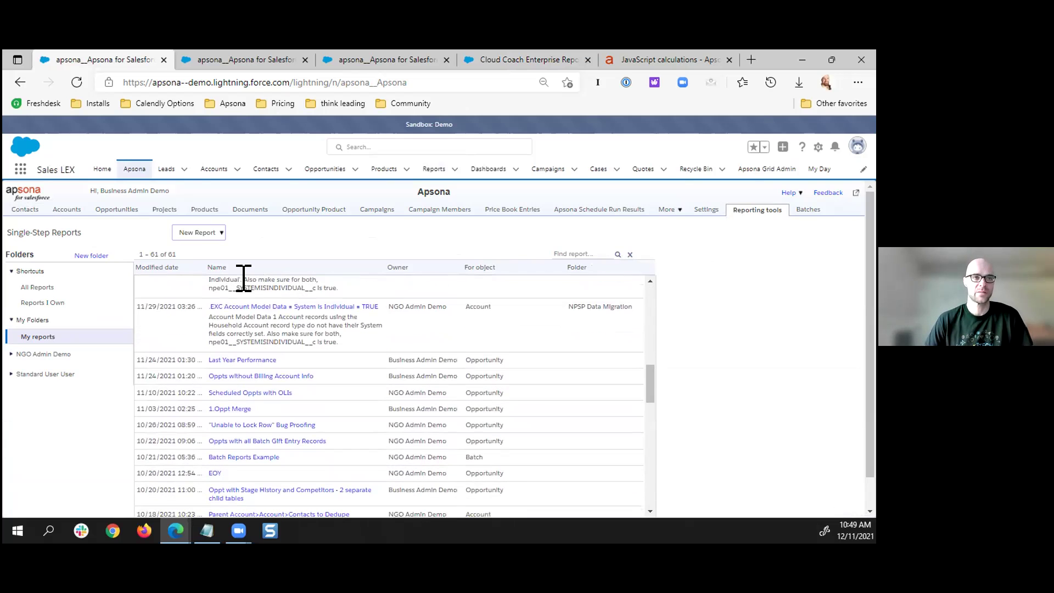
pyautogui.click(251, 360)
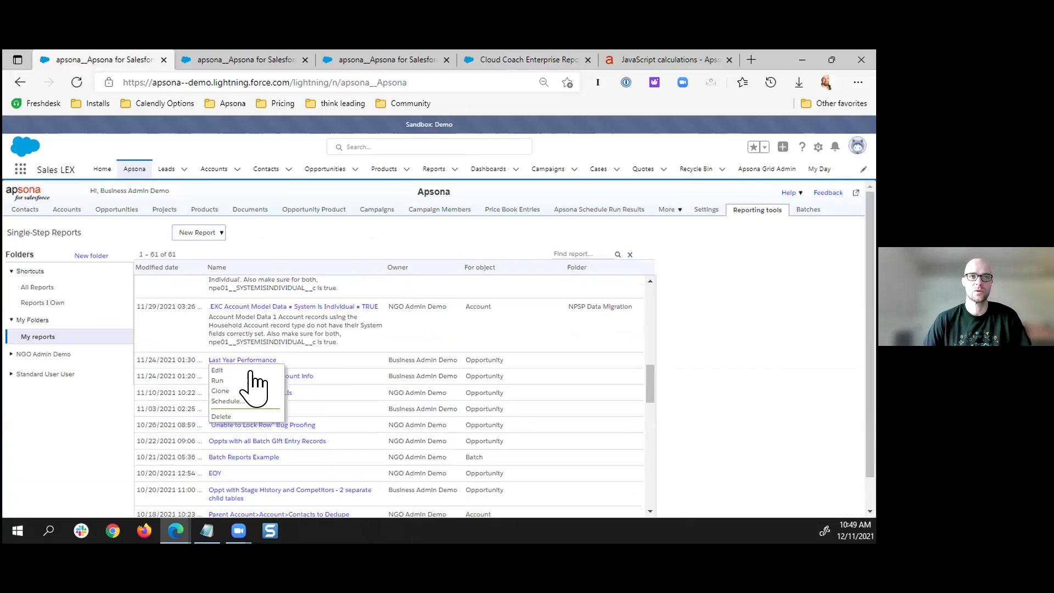
pyautogui.click(251, 380)
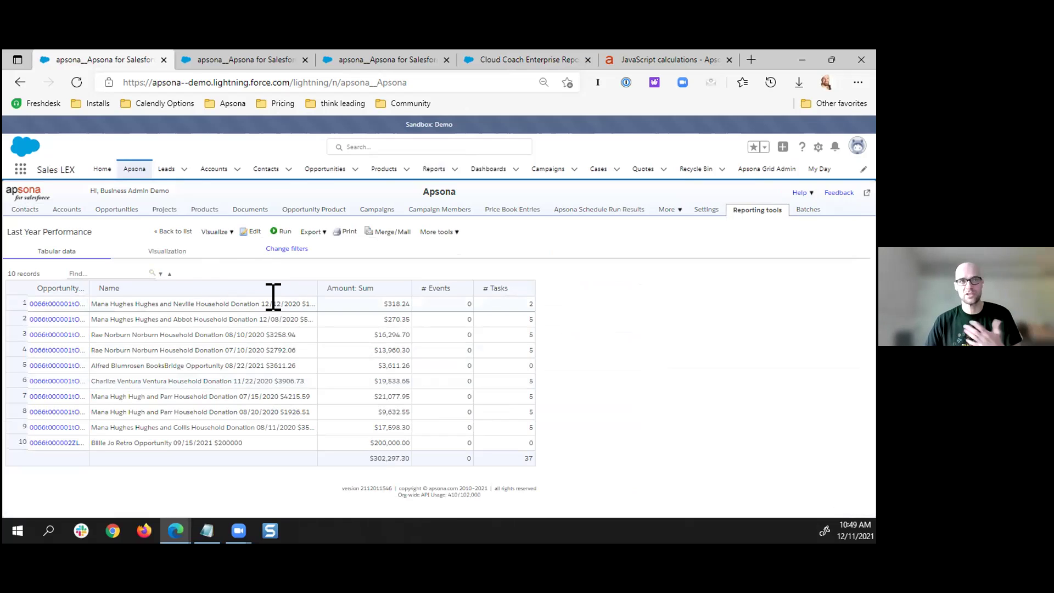
# - Remove the Opportunity ID column from the Last Year Performance report and extend its Opportunity Owner filter to four selections, including NGO Admin Demo
pyautogui.click(251, 232)
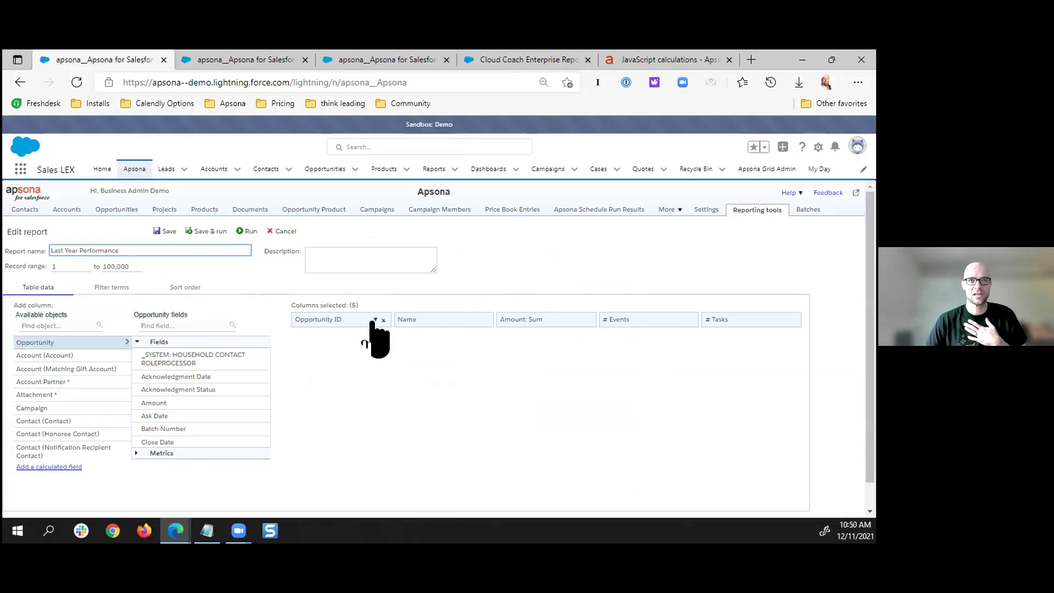
pyautogui.click(378, 321)
pyautogui.click(89, 291)
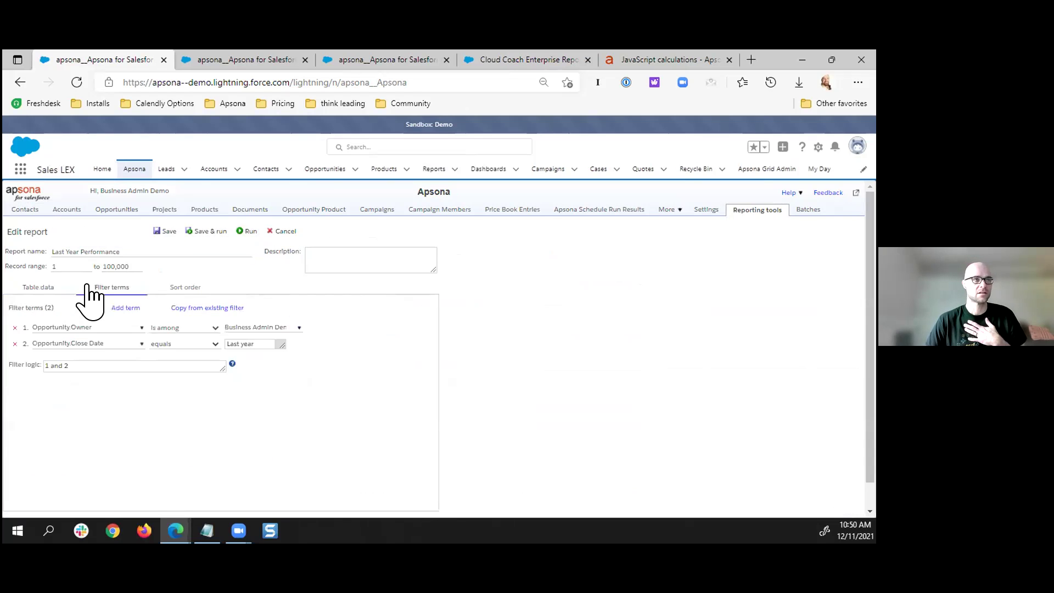
pyautogui.click(295, 330)
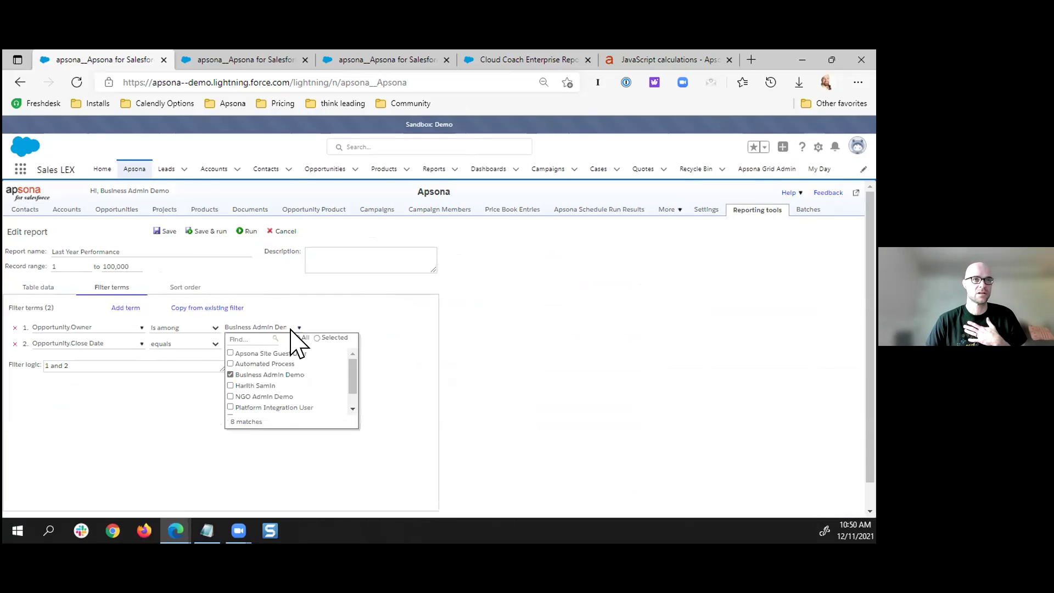
pyautogui.click(230, 396)
pyautogui.scroll(-1, 235, 400)
pyautogui.click(230, 376)
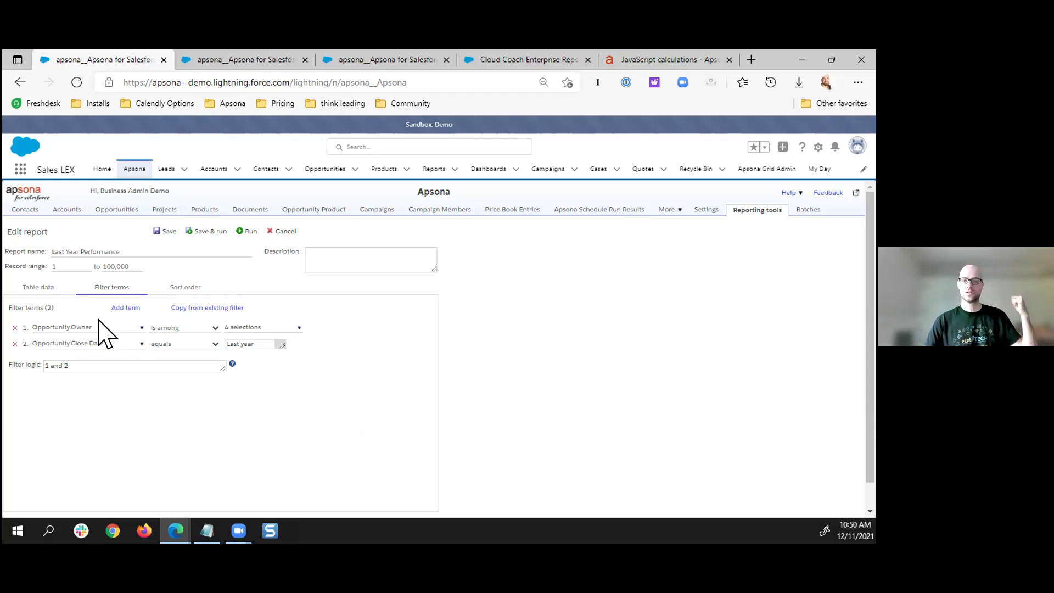
# - Search the Opportunity fields for "Amount" and show the aggregation options of the Amount metric
pyautogui.click(32, 289)
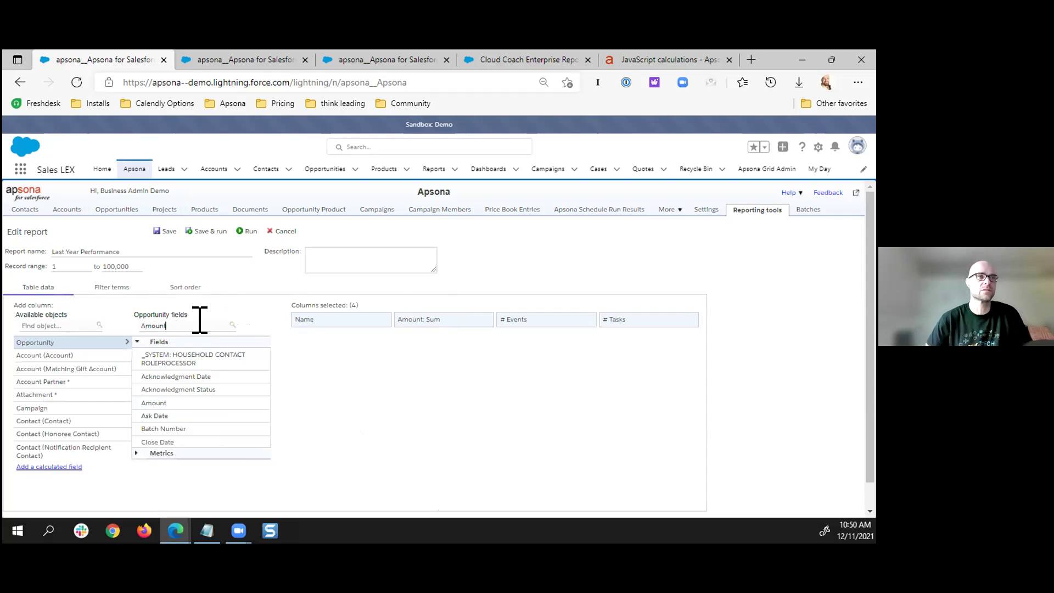
pyautogui.click(165, 409)
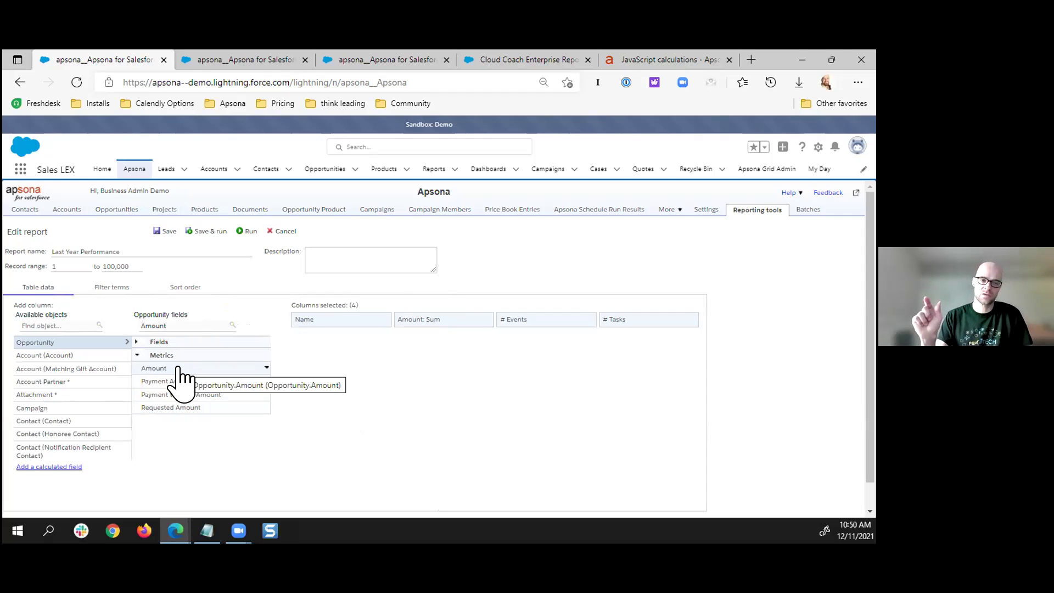
pyautogui.click(264, 368)
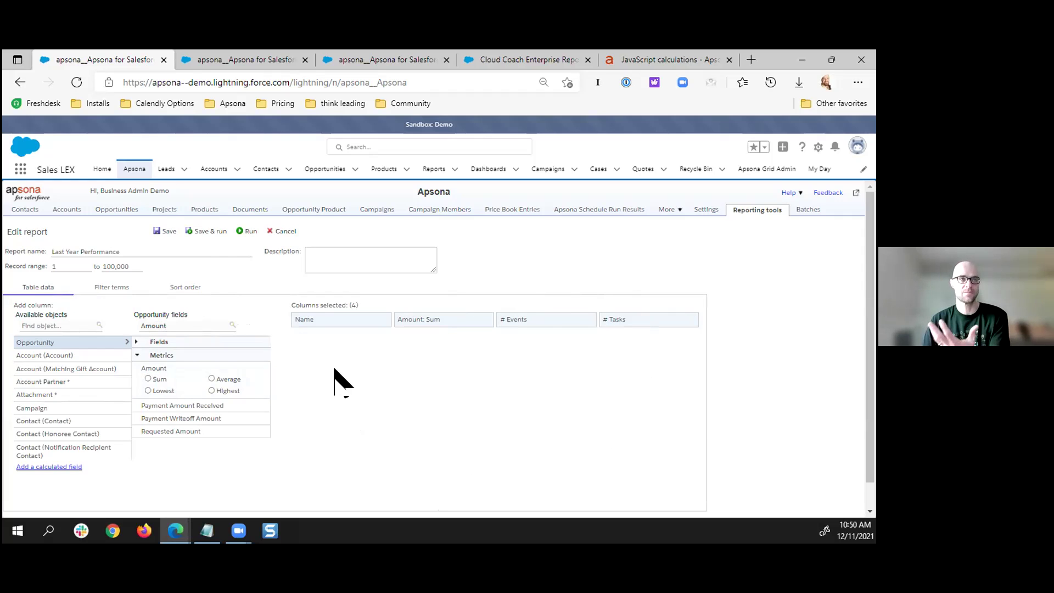
# - Check the report's filter terms and sort order, and save and run the report
pyautogui.click(112, 287)
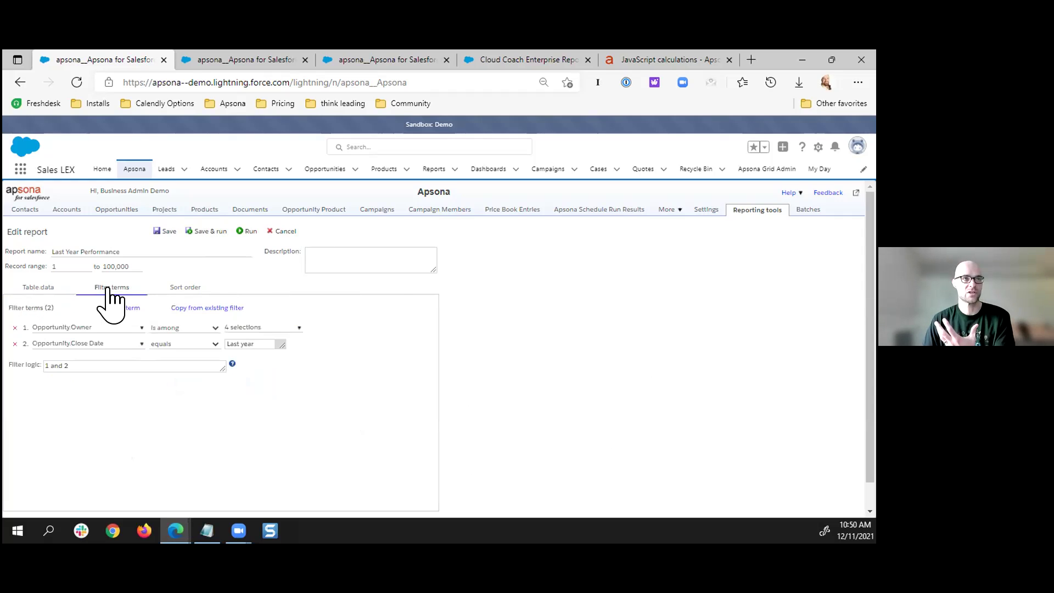
pyautogui.click(172, 288)
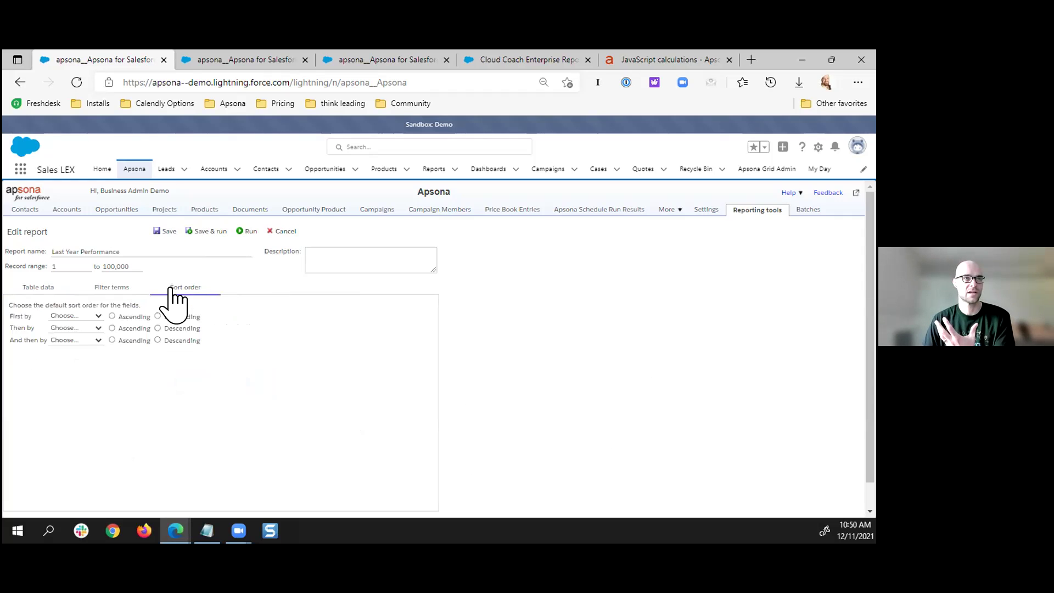
pyautogui.click(206, 231)
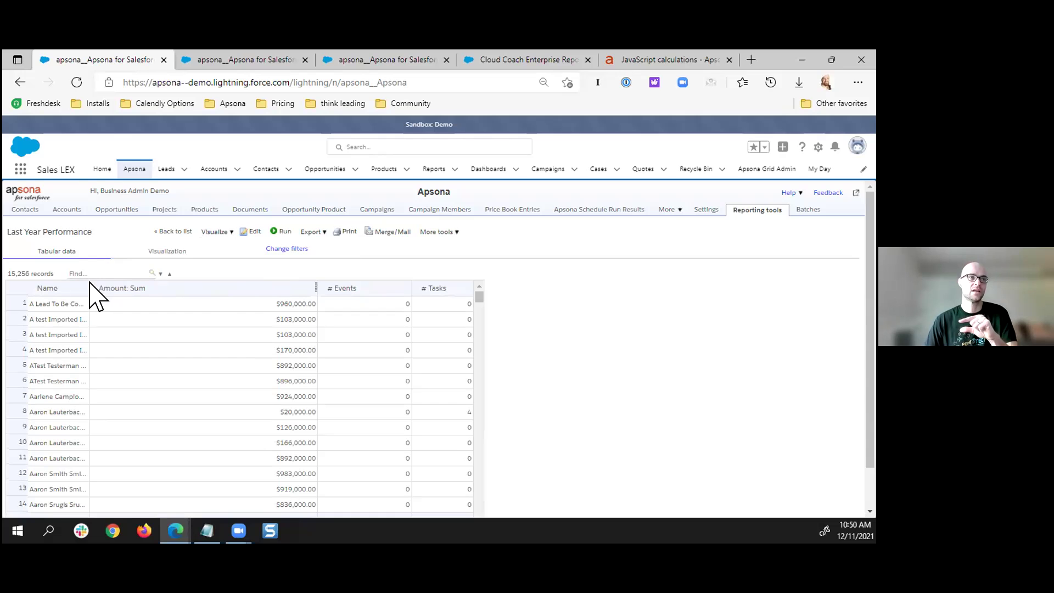
# - Edit the report again and add the Full Name field of the User (Owner) object as a column
pyautogui.click(252, 231)
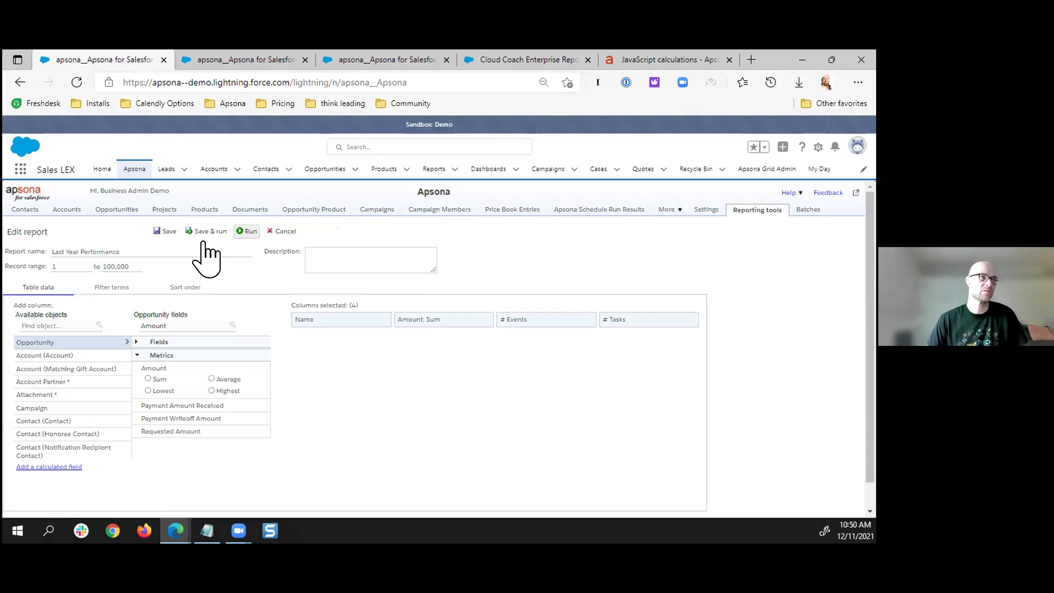
pyautogui.click(177, 328)
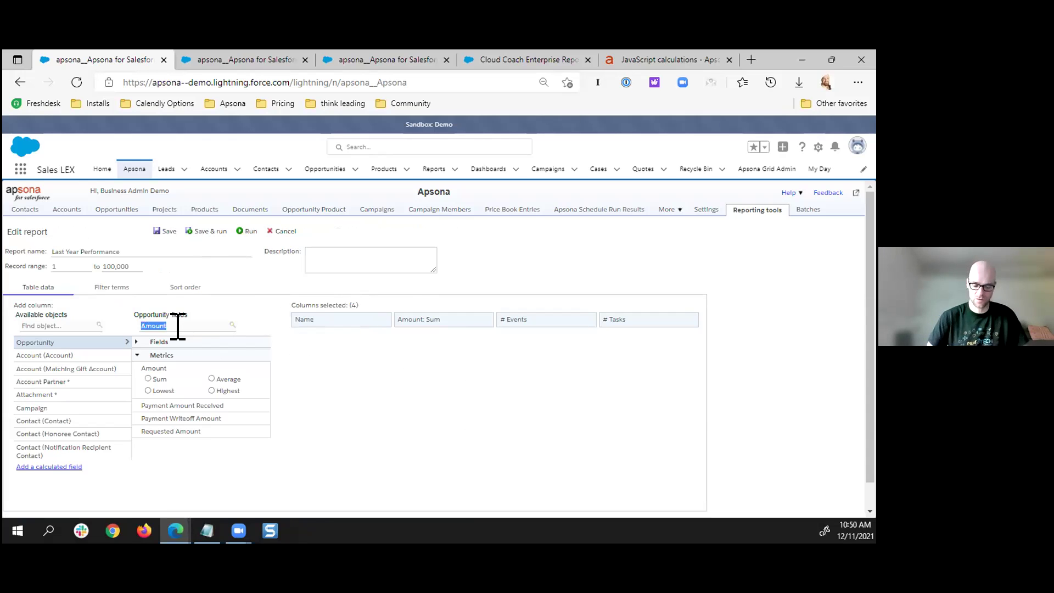
pyautogui.write('owner')
pyautogui.click(150, 342)
pyautogui.click(42, 326)
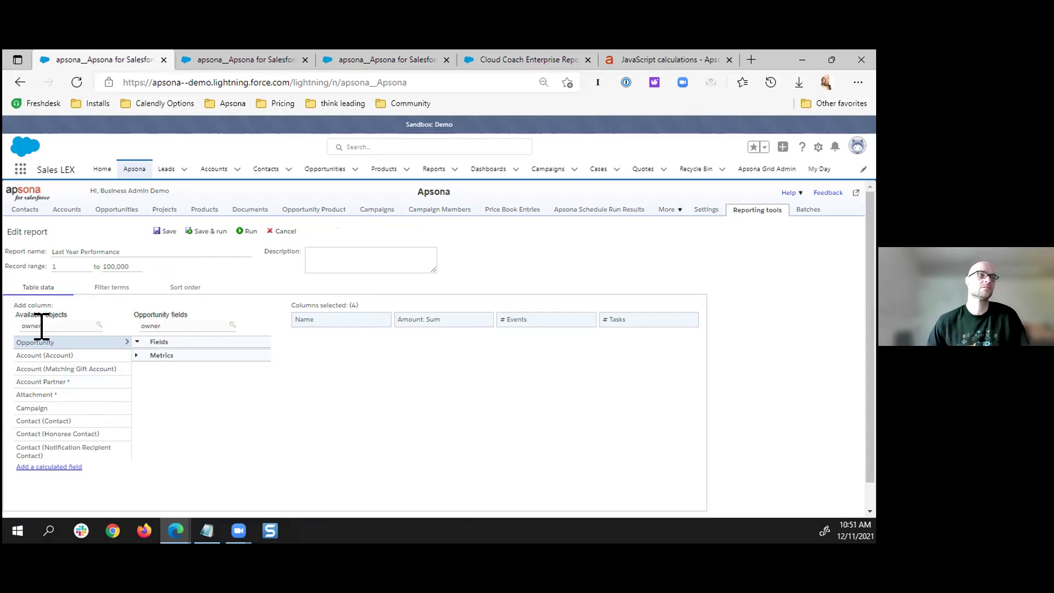
pyautogui.click(35, 344)
pyautogui.doubleClick(164, 326)
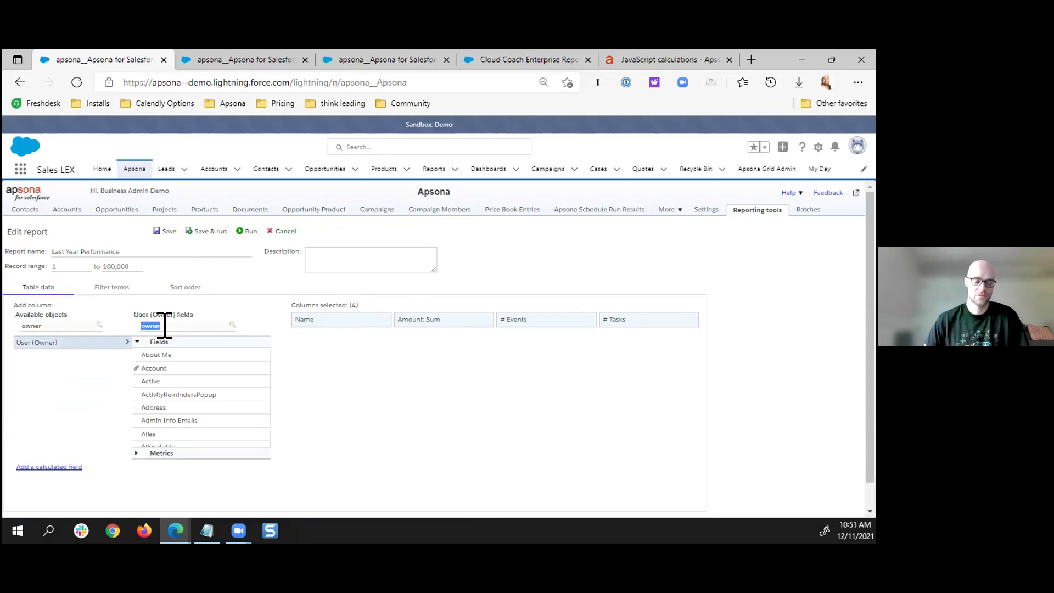
pyautogui.write('full name')
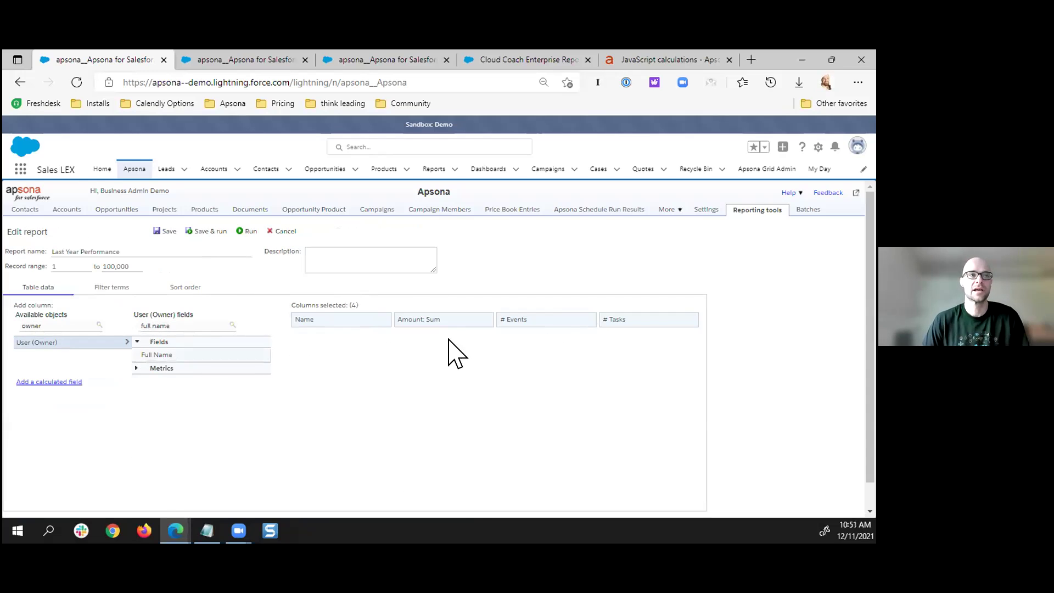
pyautogui.click(177, 356)
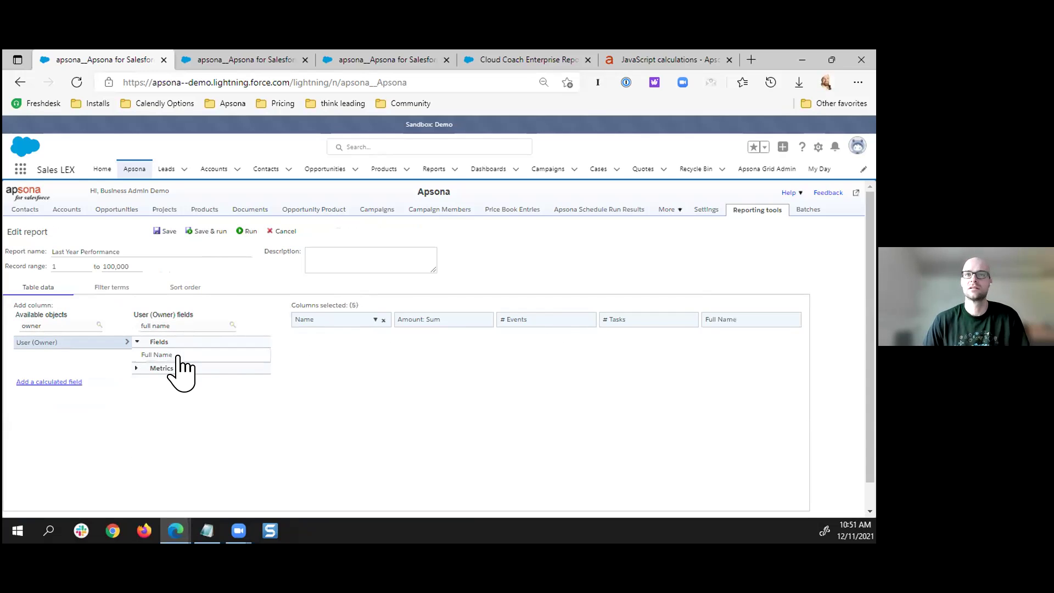
# - Replace the Name column with Full Name as the report's first column, and save and run the report
pyautogui.click(383, 320)
pyautogui.moveTo(618, 315); pyautogui.dragTo(353, 320)
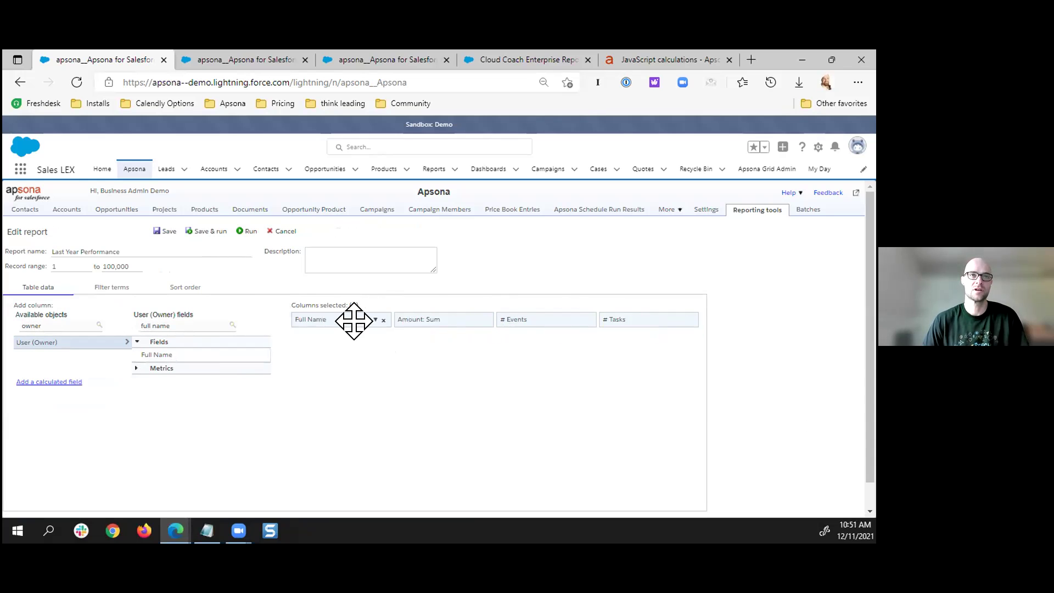
pyautogui.click(205, 232)
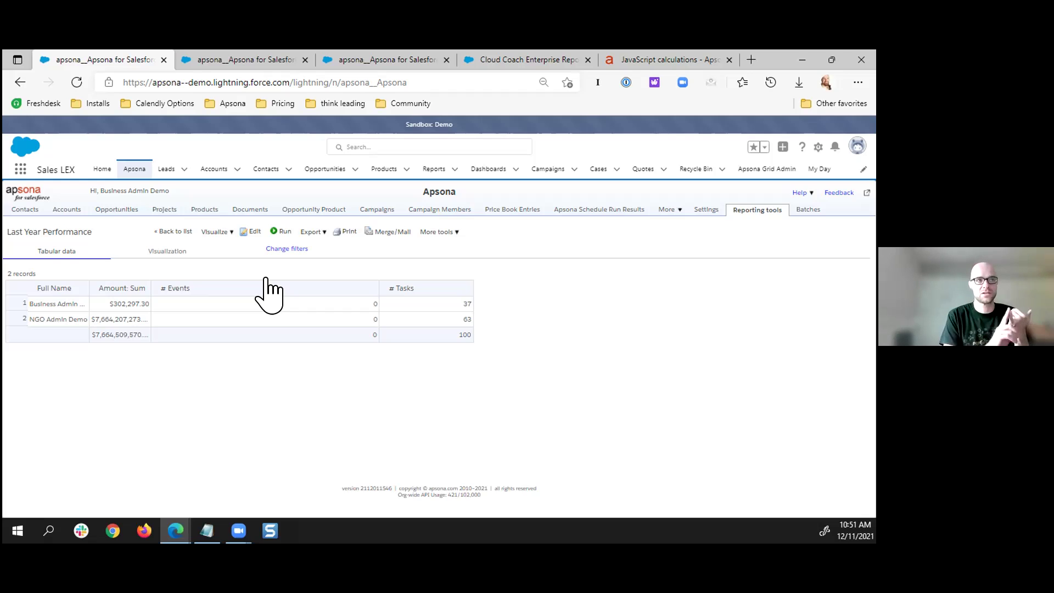
# - Examine the # Events column and NGO Admin Demo's task count in the report results
pyautogui.moveTo(155, 287); pyautogui.dragTo(189, 294)
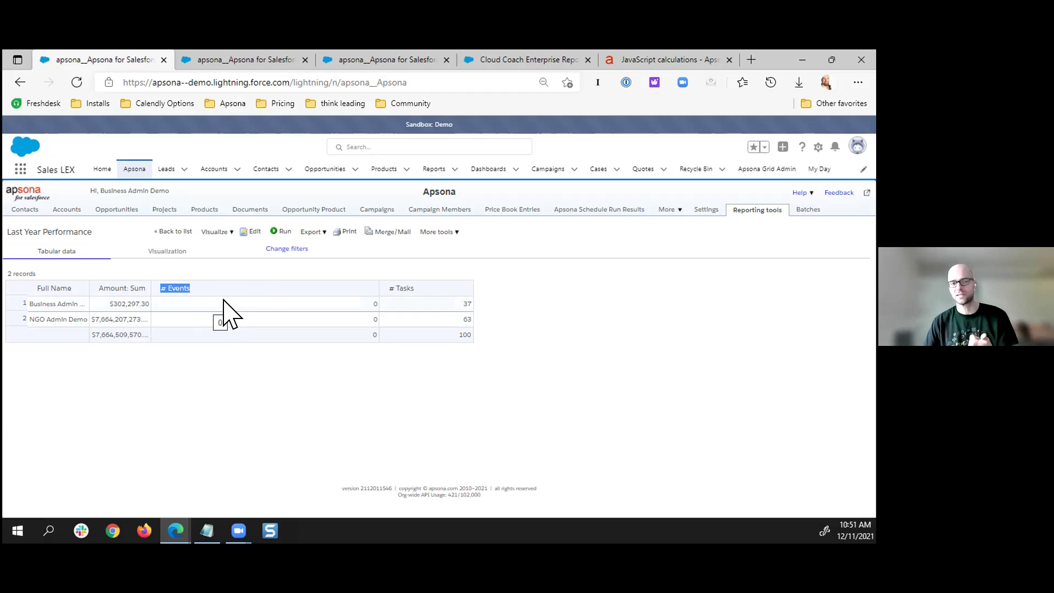
pyautogui.moveTo(452, 318); pyautogui.dragTo(471, 316)
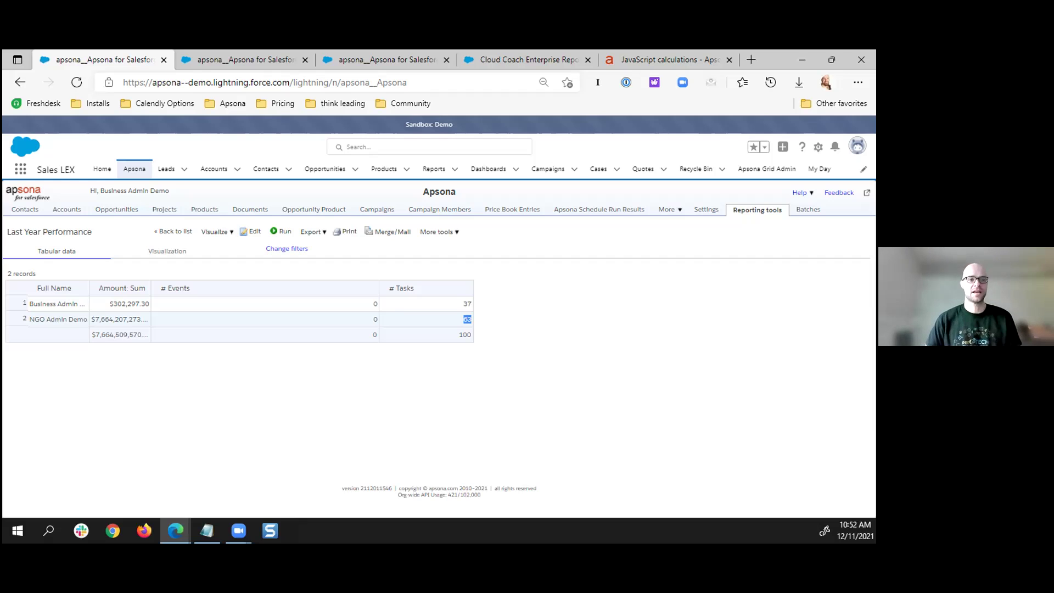
# - Switch back to the Data Literacy Steps presentation and advance to the slide with the three numbered building stages
pyautogui.hotkey('alt', 'Tab')
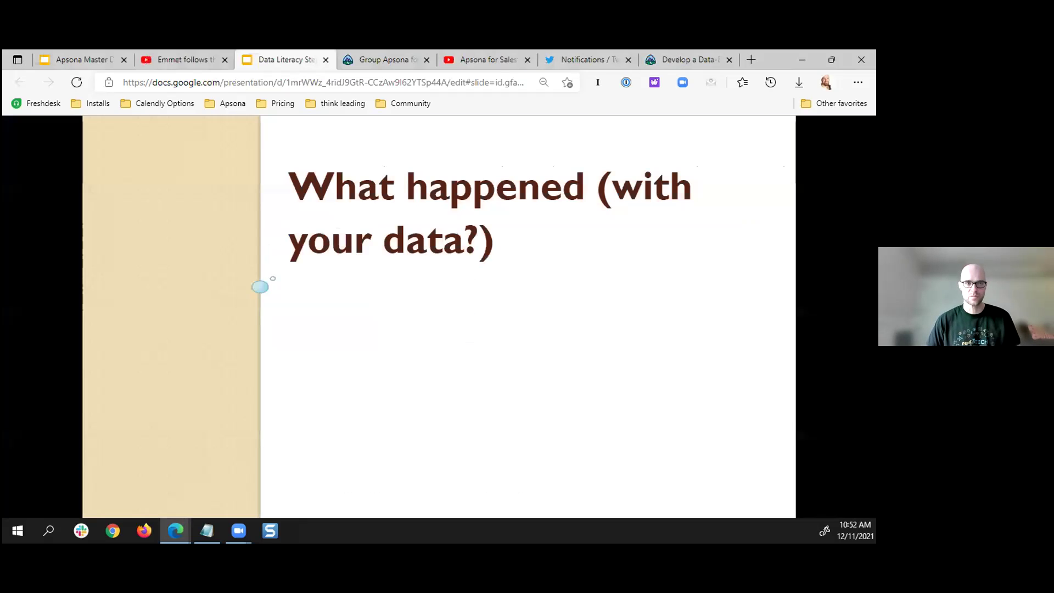
pyautogui.press('Right')
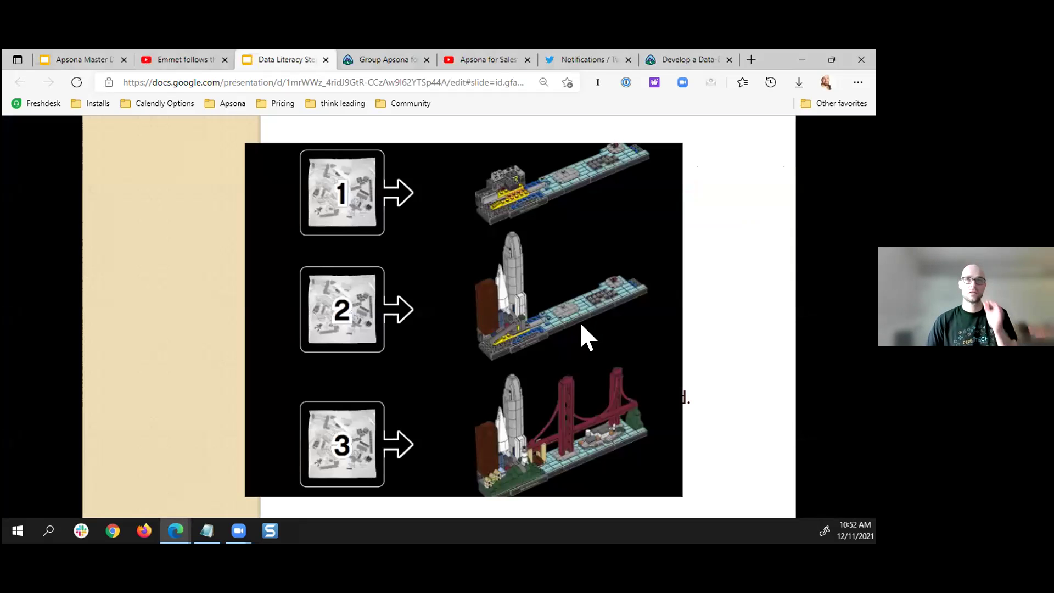